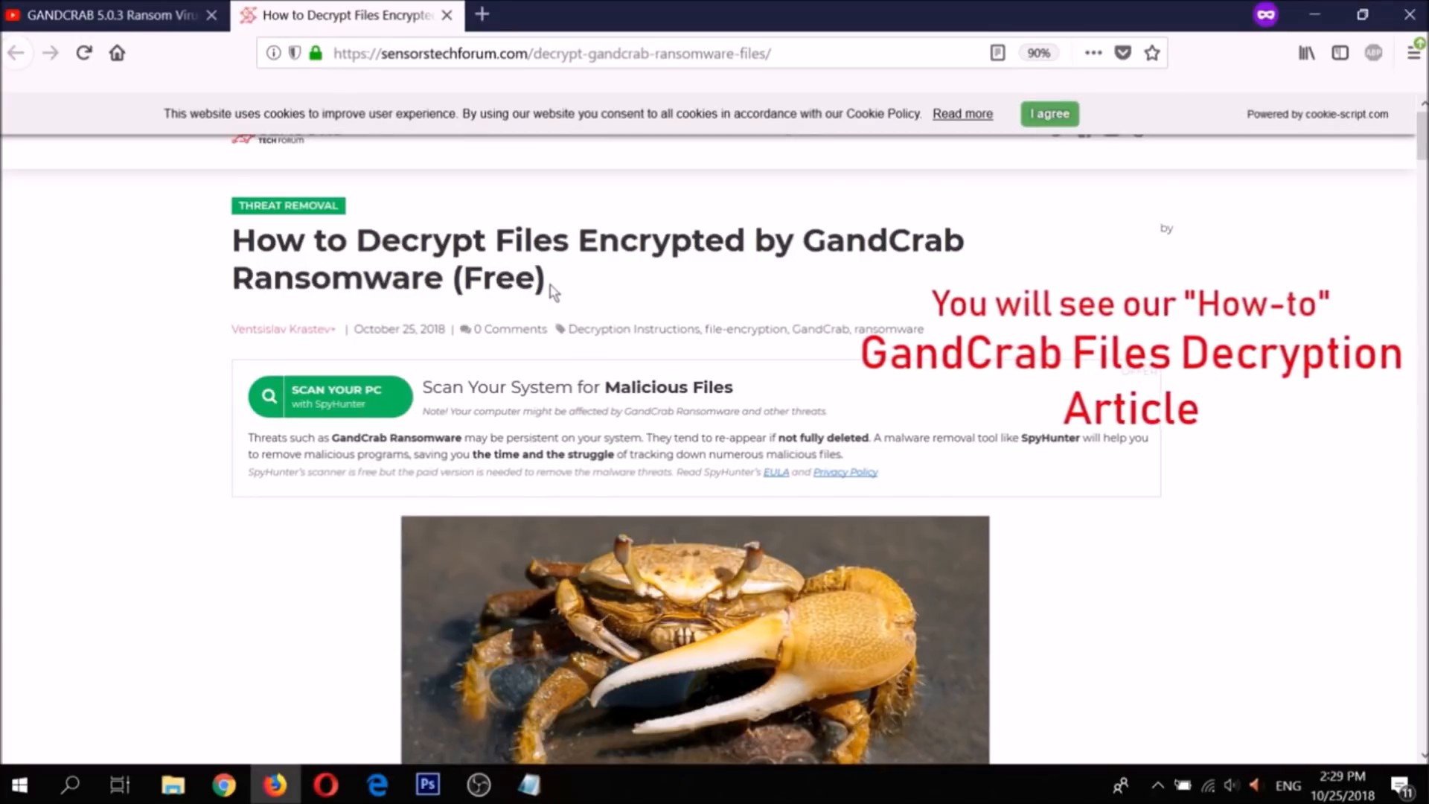
Examine the GandCrab decryption article down to the BDGandCrabDecryptor.exe download under Decryption Steps, and close the browser with all its tabs
{"action": "left_click_drag", "start_coordinate": [428, 271], "coordinate": [230, 244]}
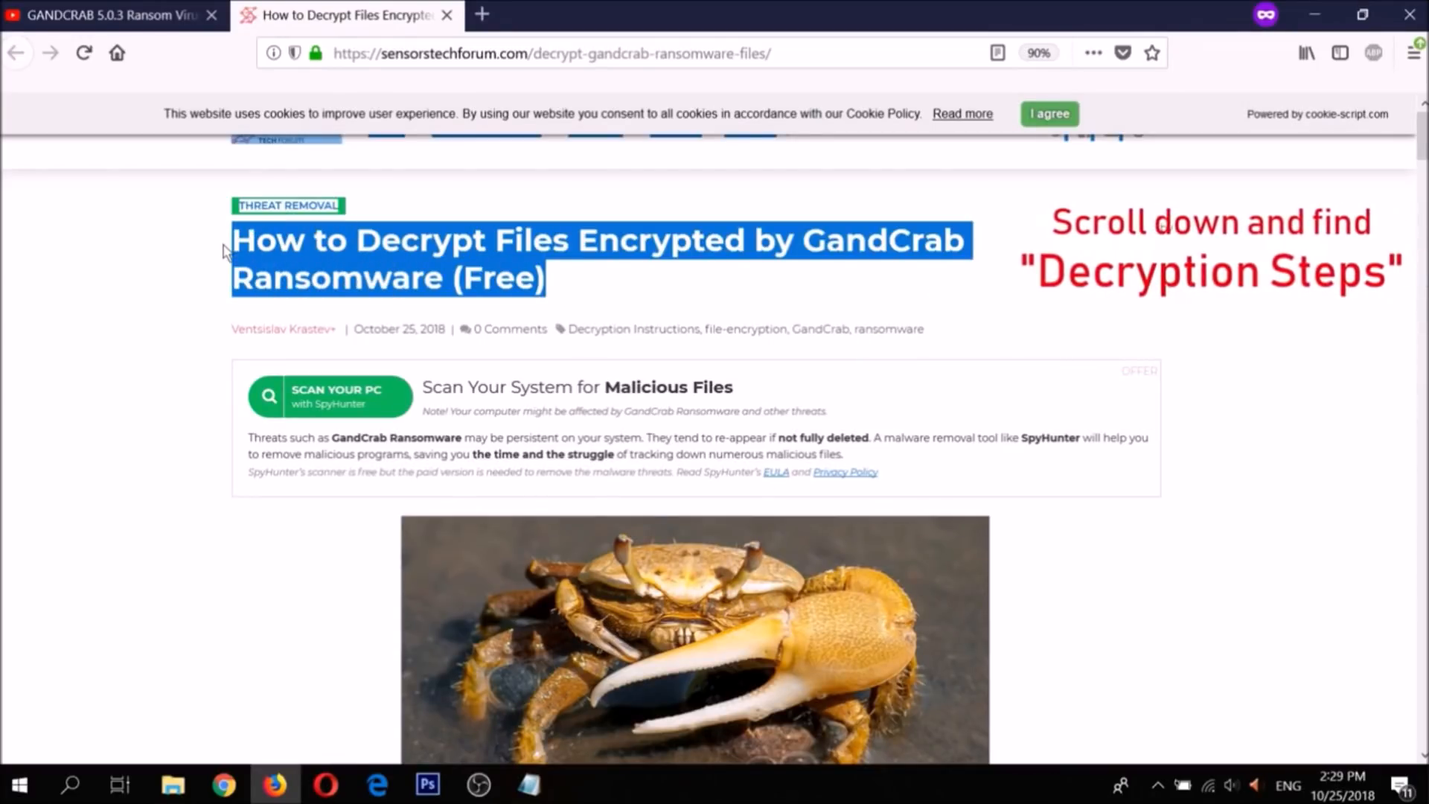
{"action": "left_click_drag", "start_coordinate": [1424, 151], "coordinate": [1424, 257]}
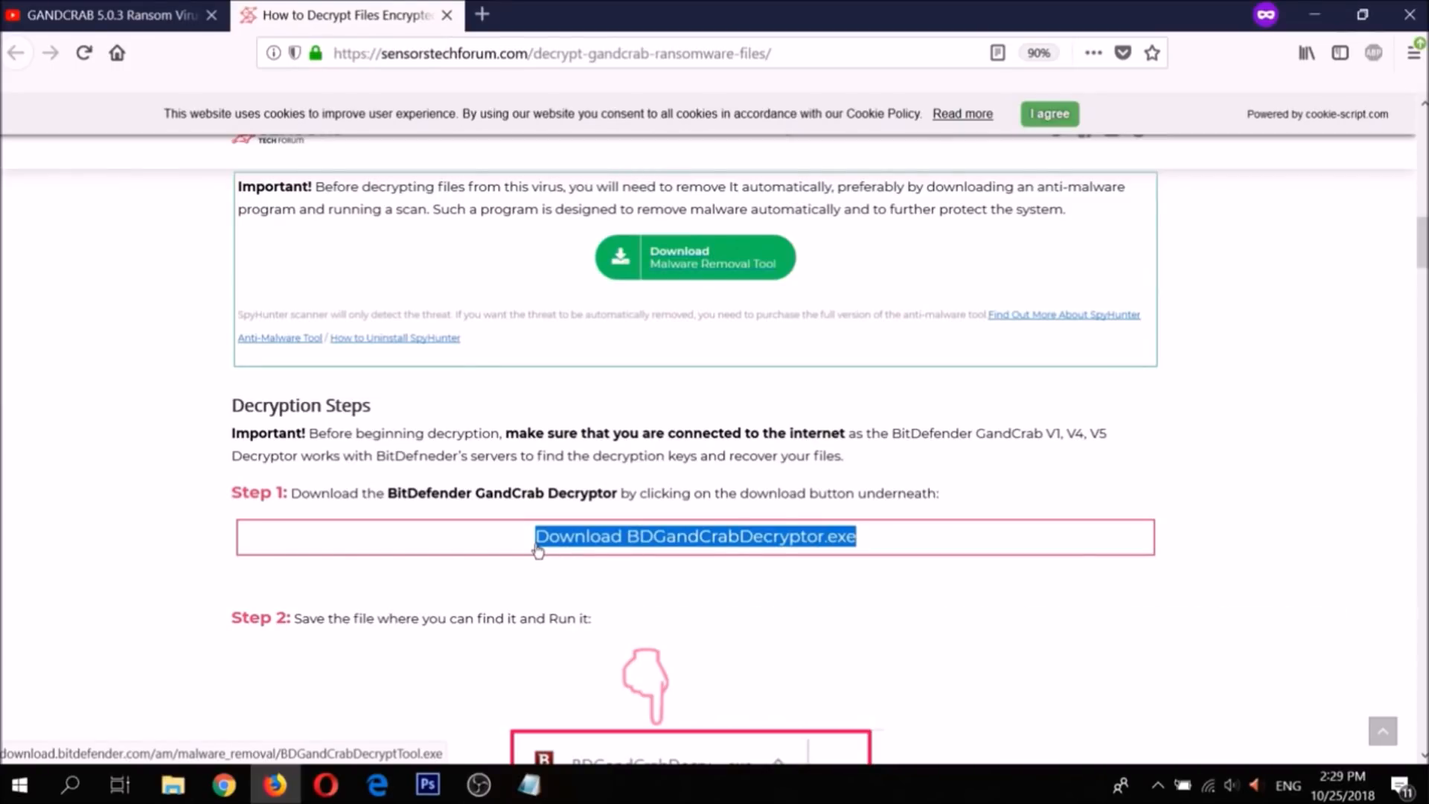
{"action": "left_click", "coordinate": [1406, 16]}
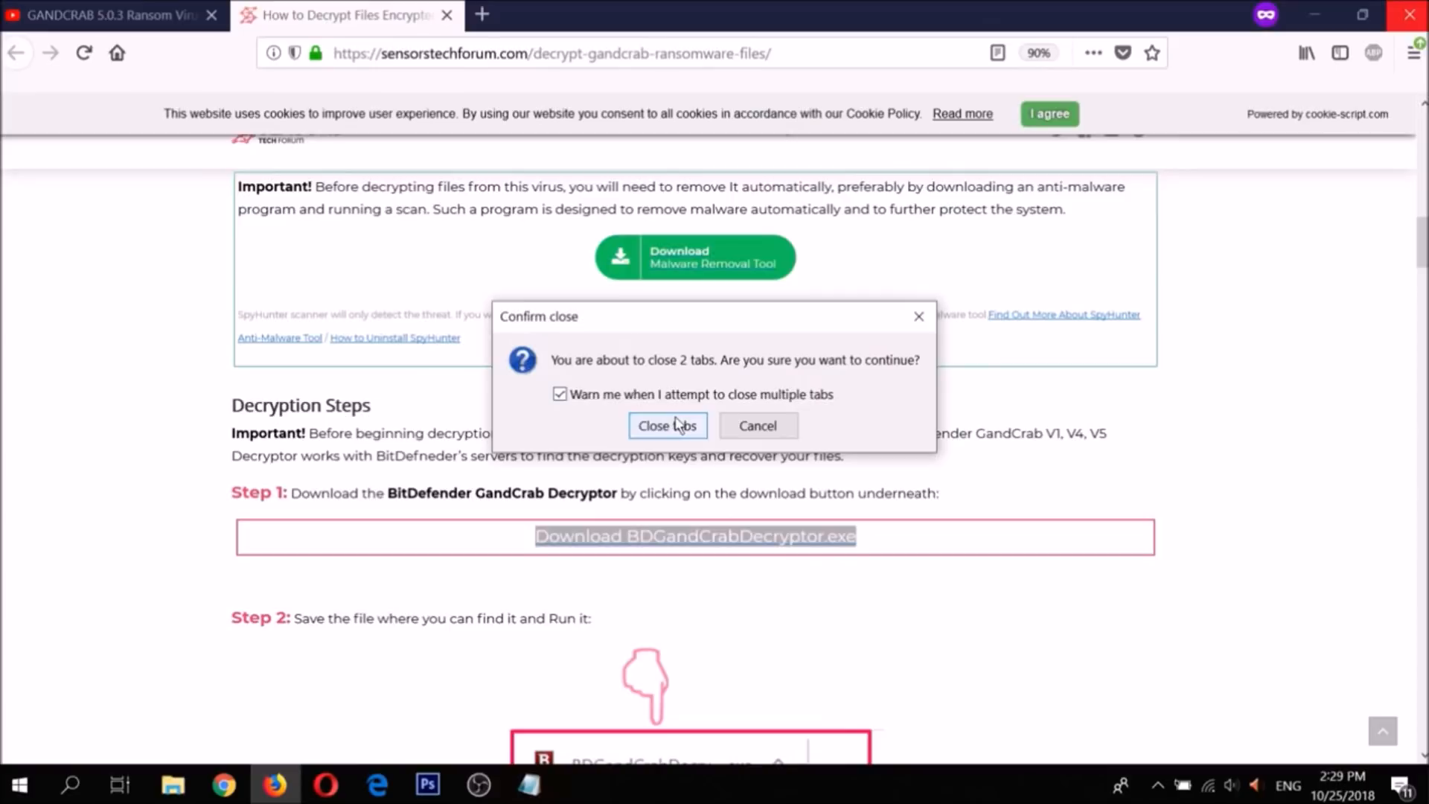
{"action": "left_click", "coordinate": [679, 422]}
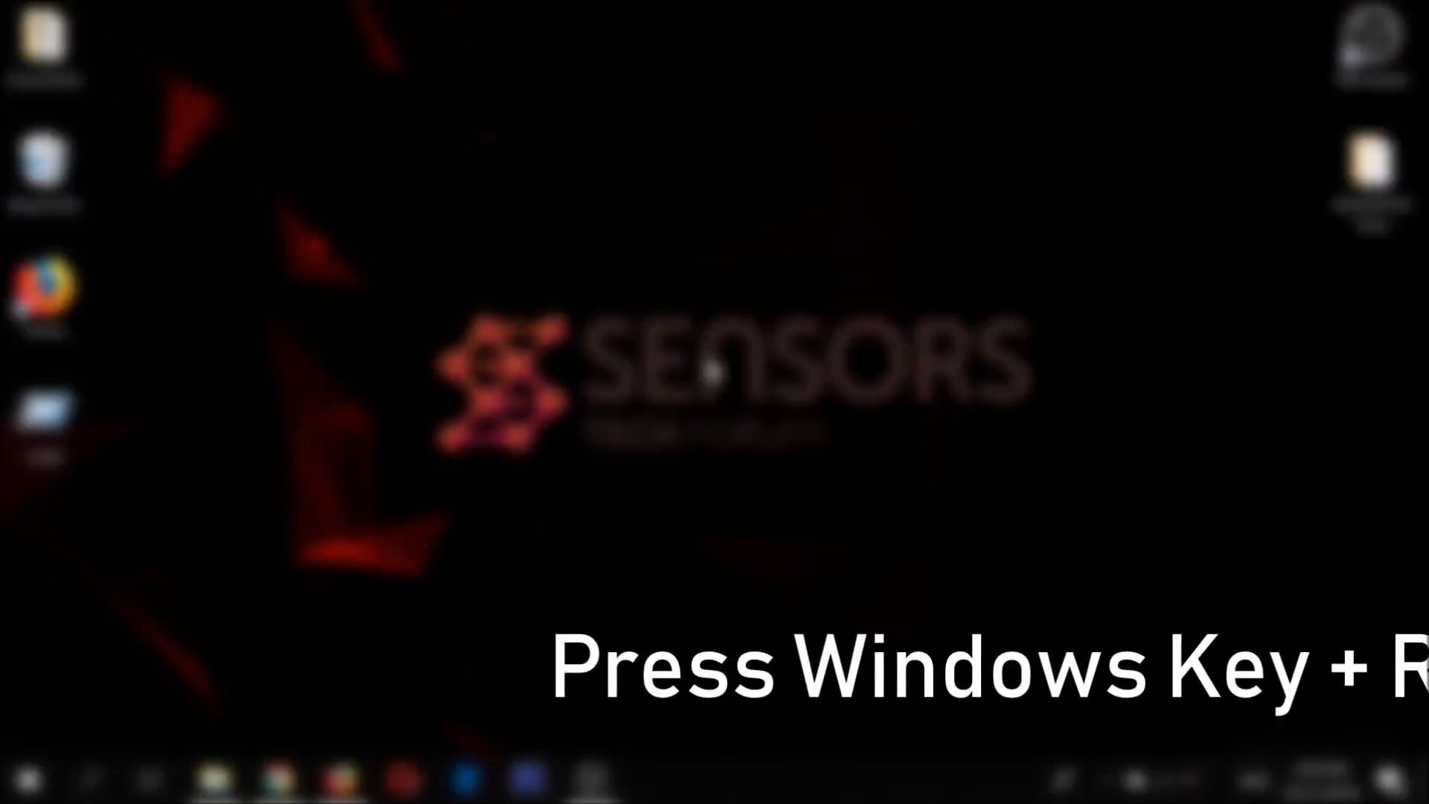
Run MSCONFIG and set Windows 10 to start with Safe boot in Minimal mode
{"action": "key", "text": "super+r"}
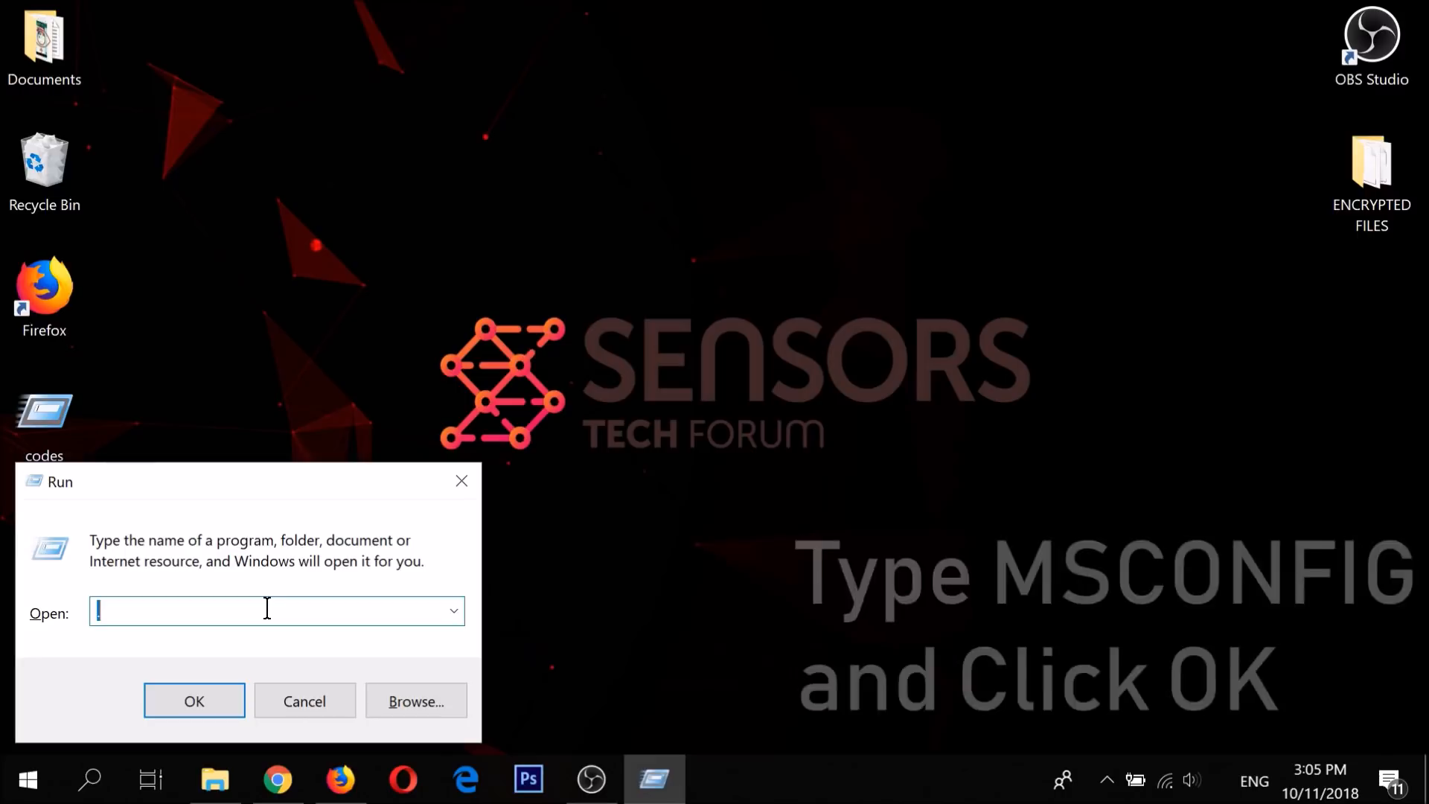
{"action": "type", "text": "MSCONFI"}
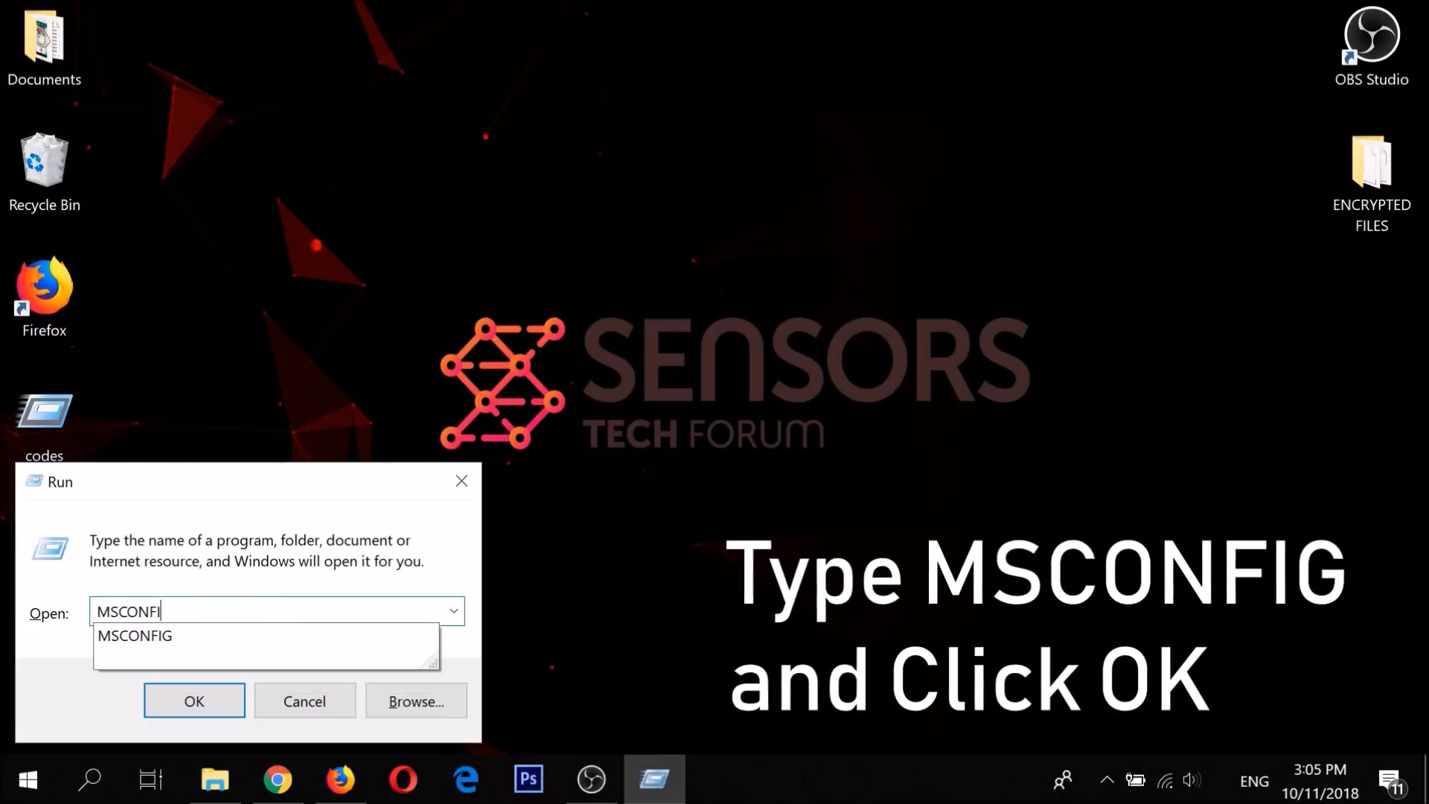
{"action": "type", "text": "G"}
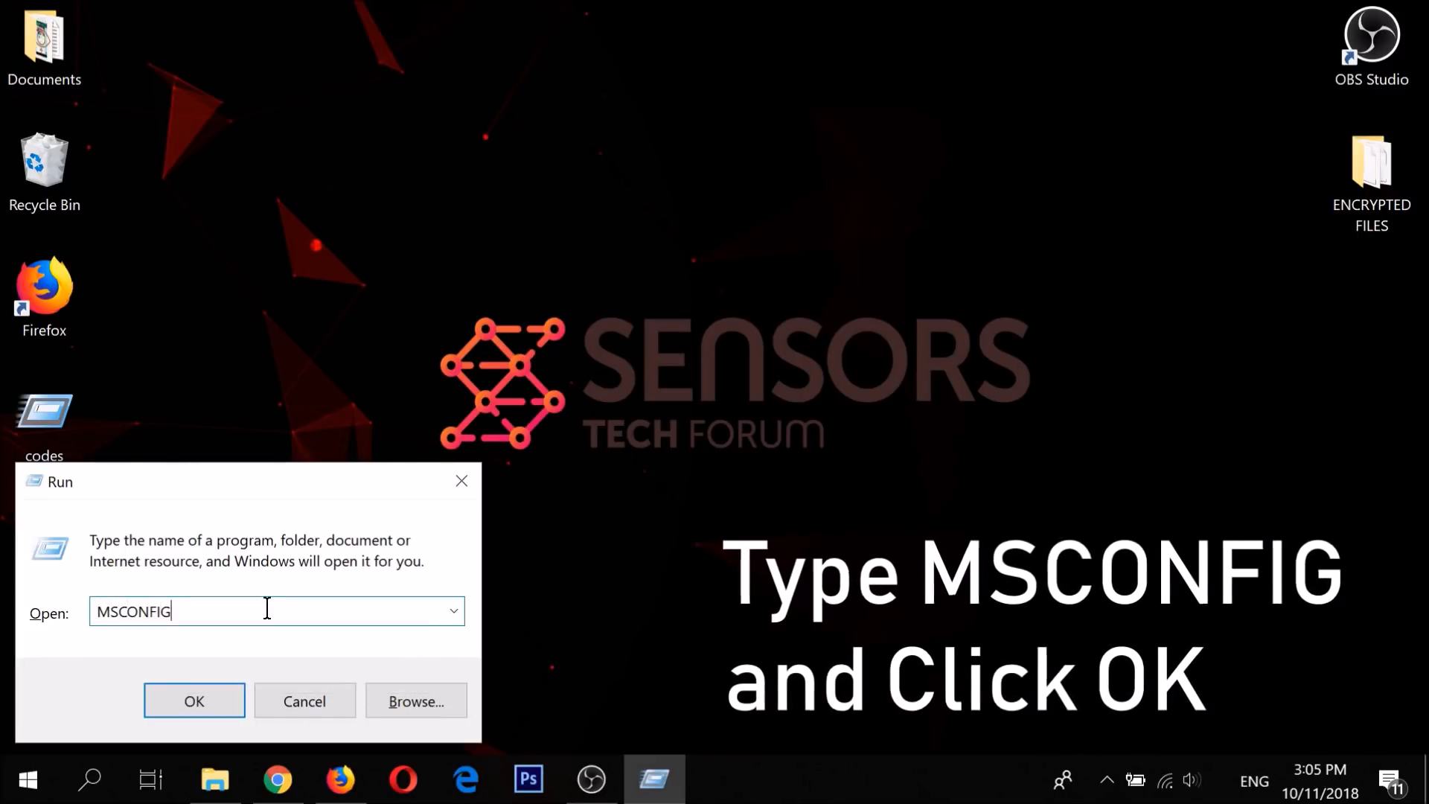
{"action": "left_click", "coordinate": [225, 698]}
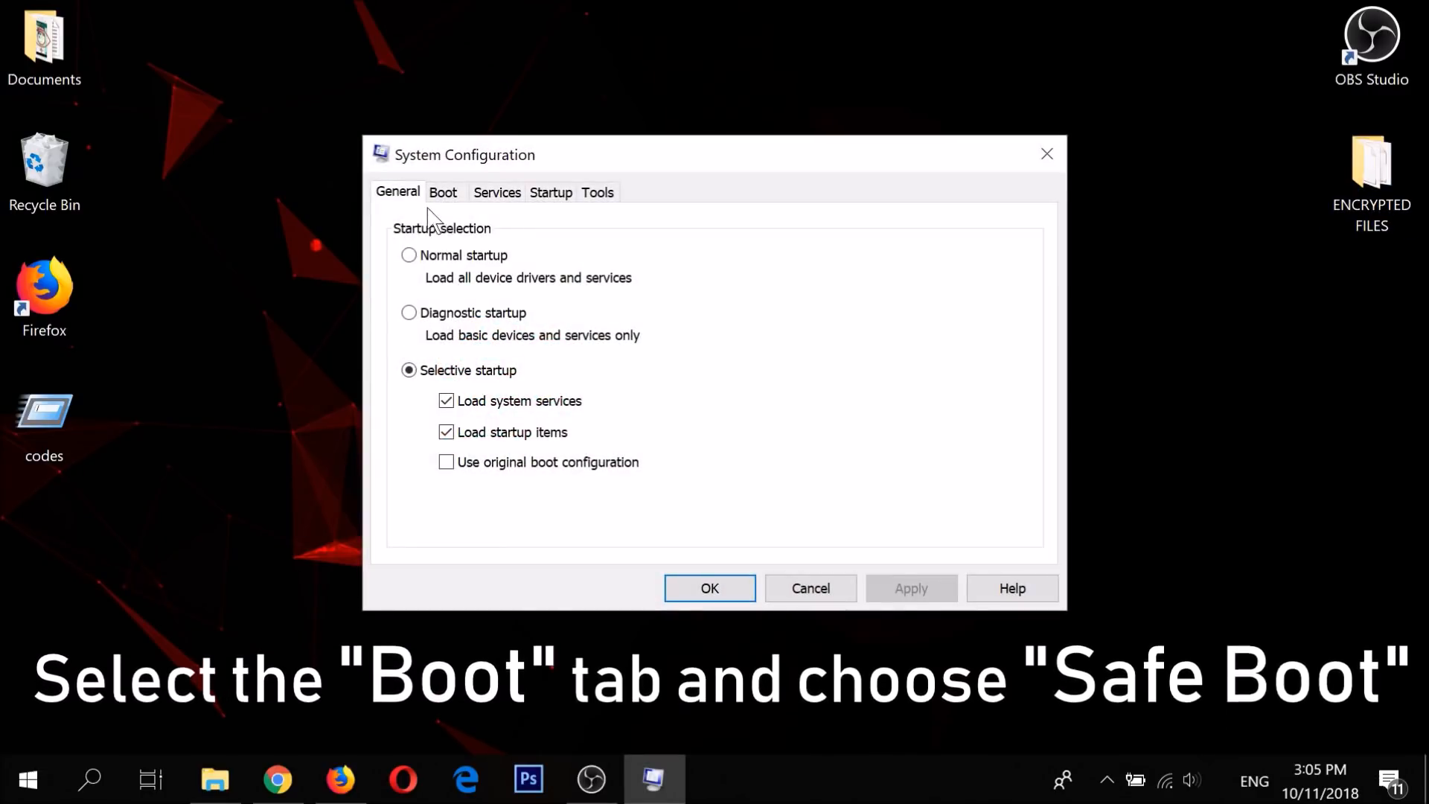
{"action": "left_click", "coordinate": [439, 195]}
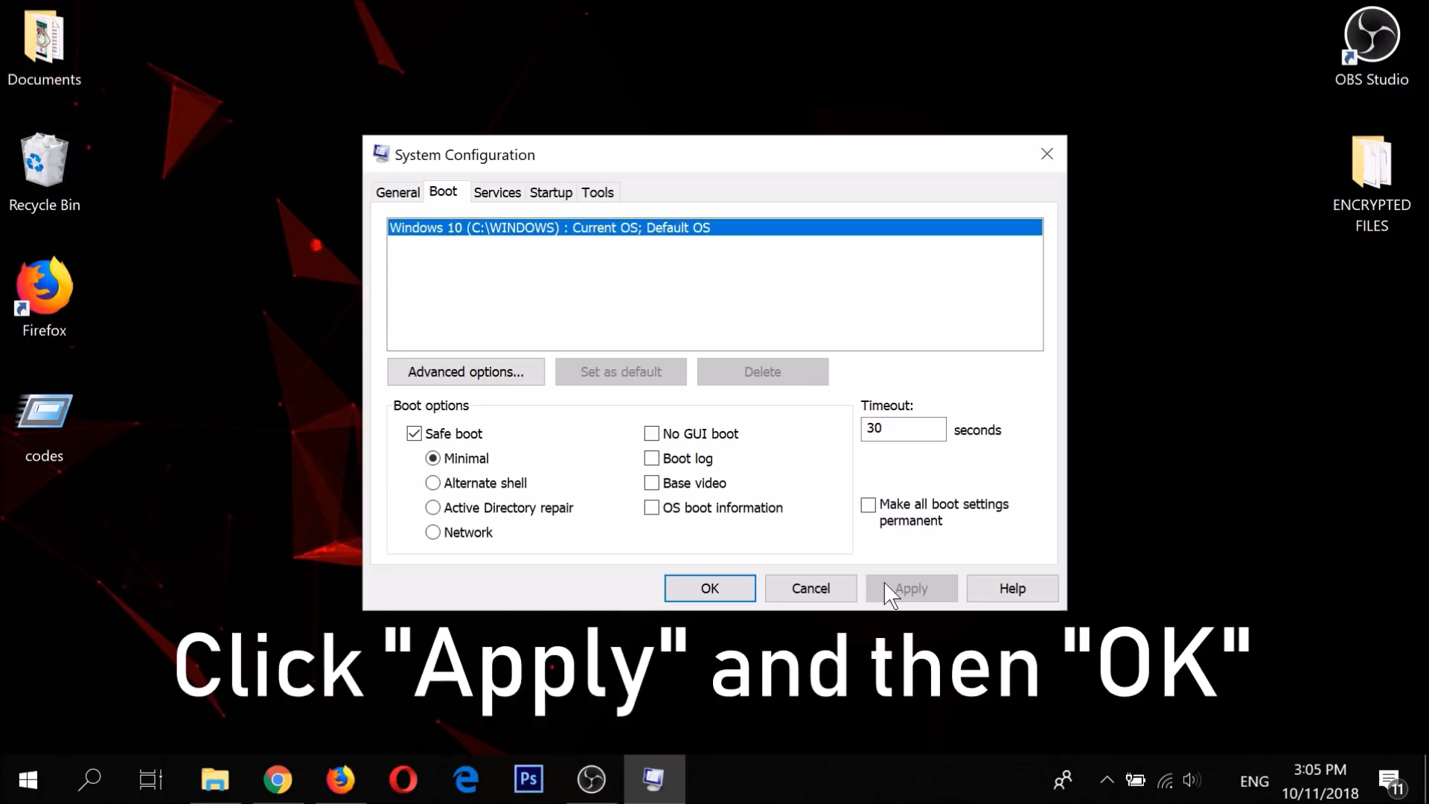
{"action": "left_click", "coordinate": [707, 587]}
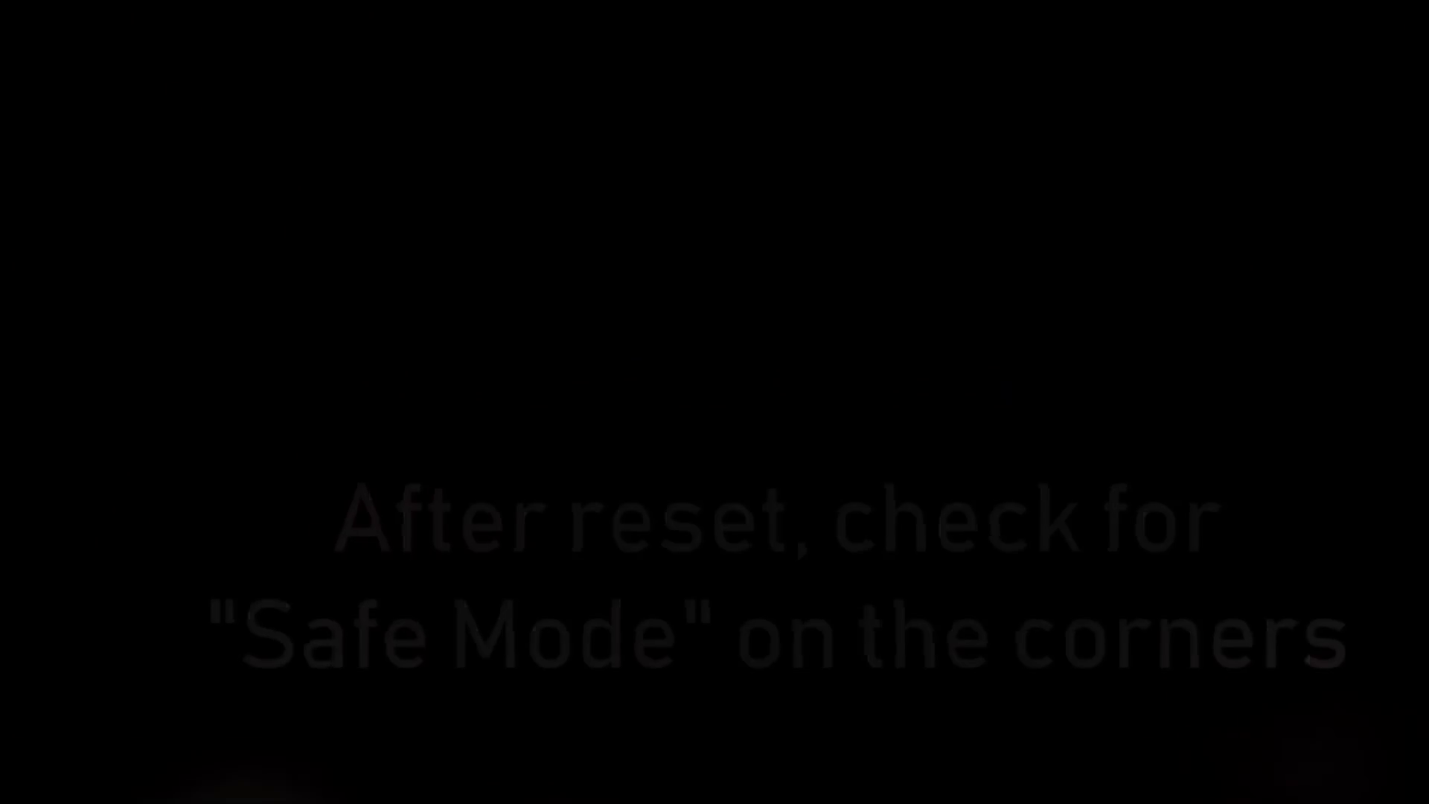
{"action": "left_click_drag", "start_coordinate": [164, 1], "coordinate": [0, 61]}
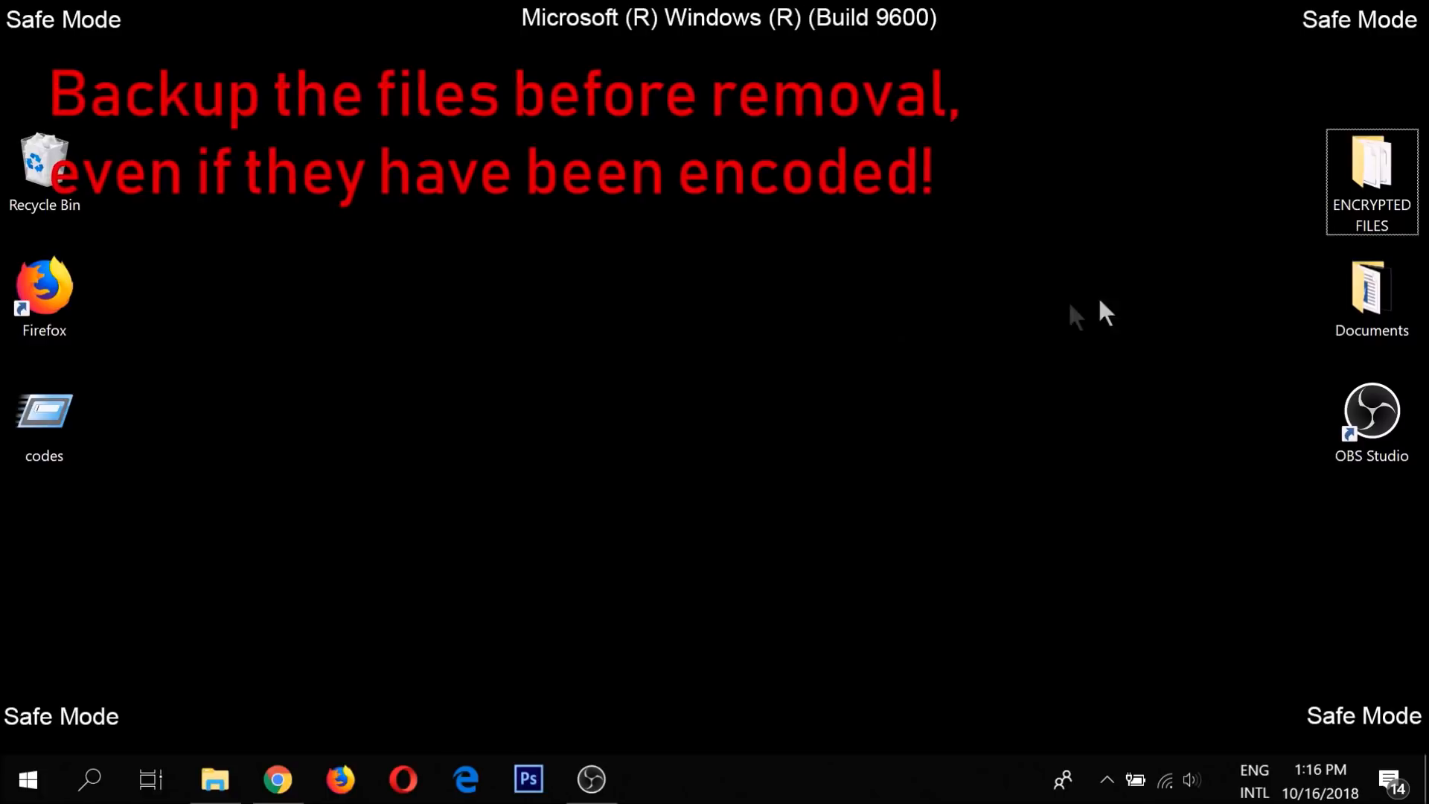
Back up the ENCRYPTED FILES folder from the desktop by copying it to FLASH DRIVE (G:), and close the file window
{"action": "right_click", "coordinate": [1368, 208]}
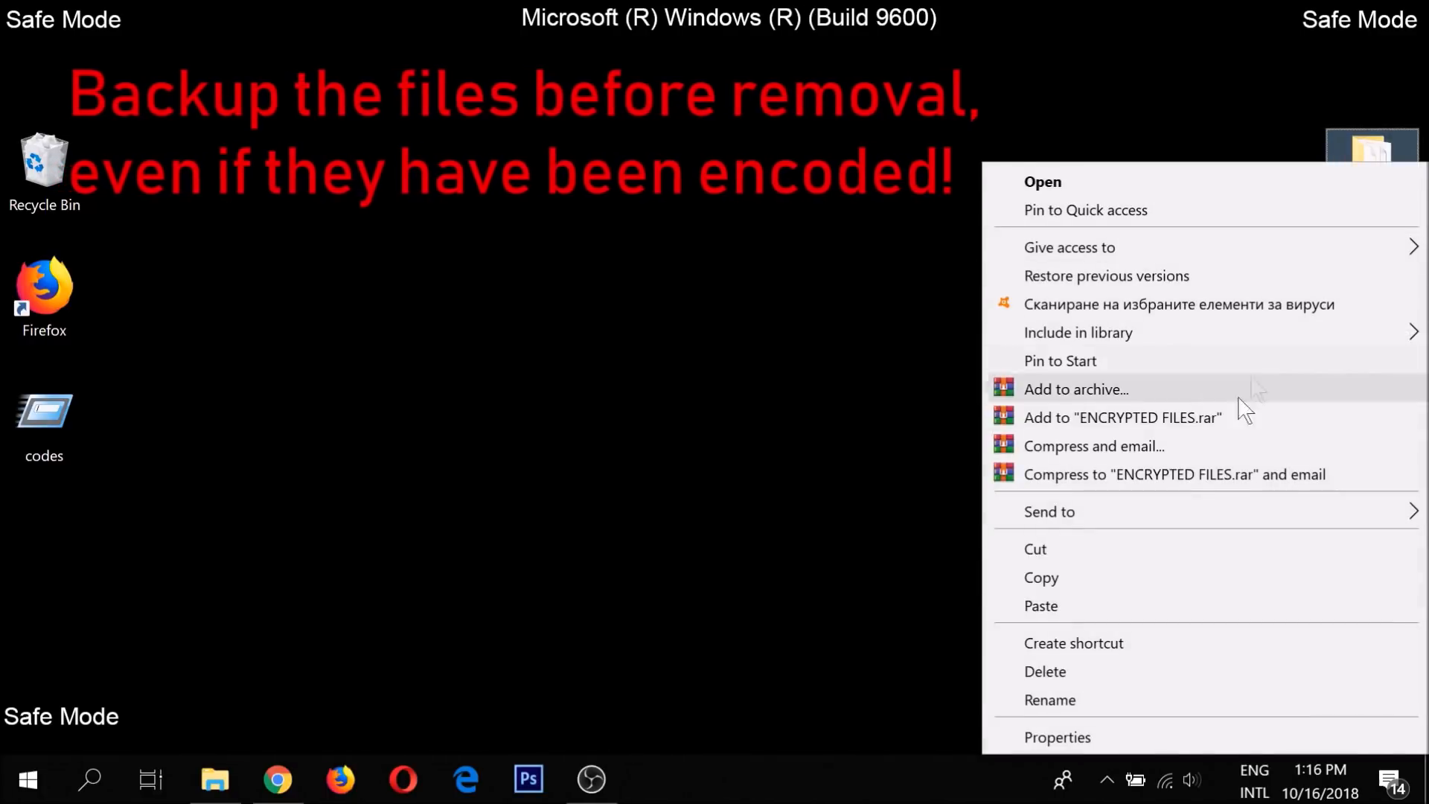
{"action": "left_click", "coordinate": [1152, 579]}
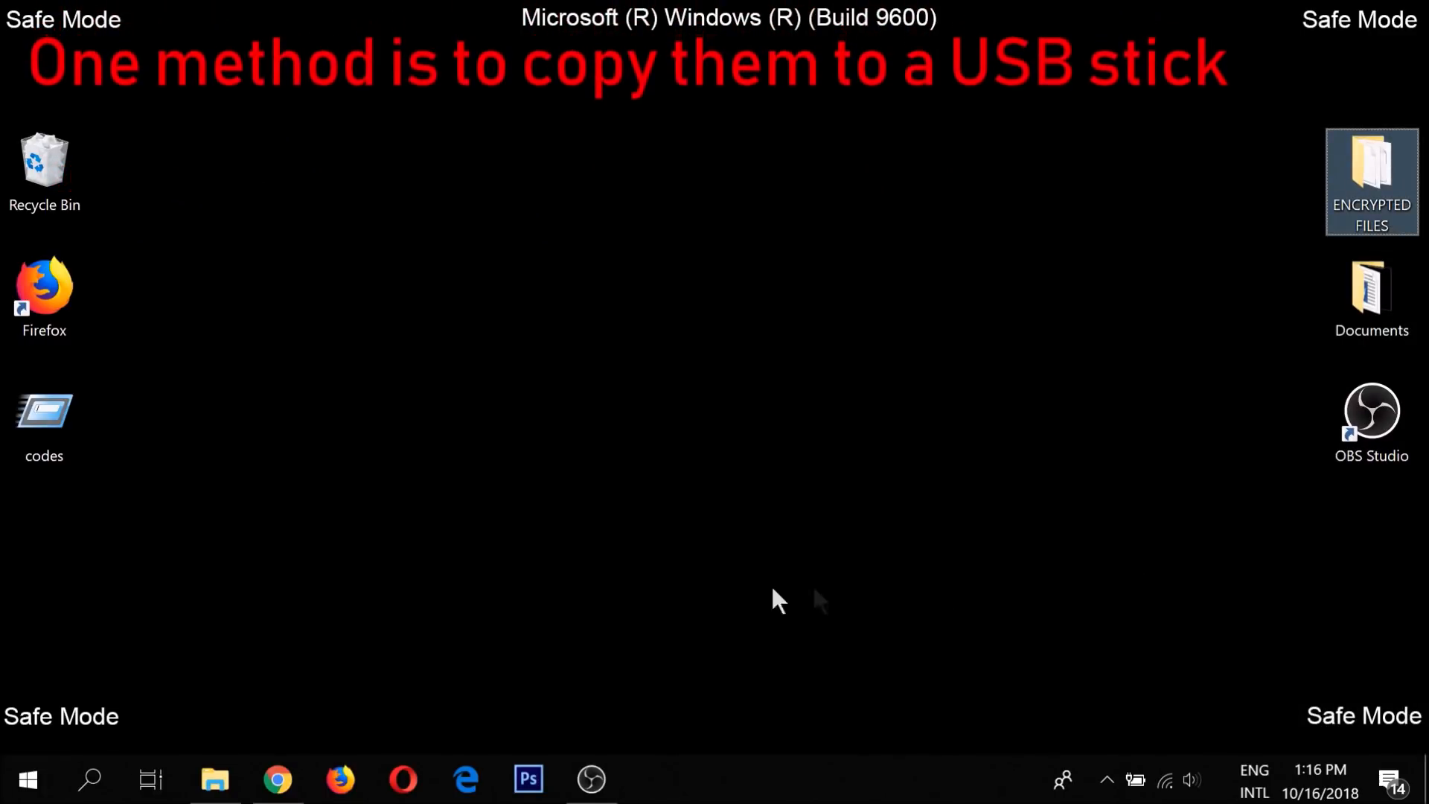
{"action": "left_click", "coordinate": [93, 778]}
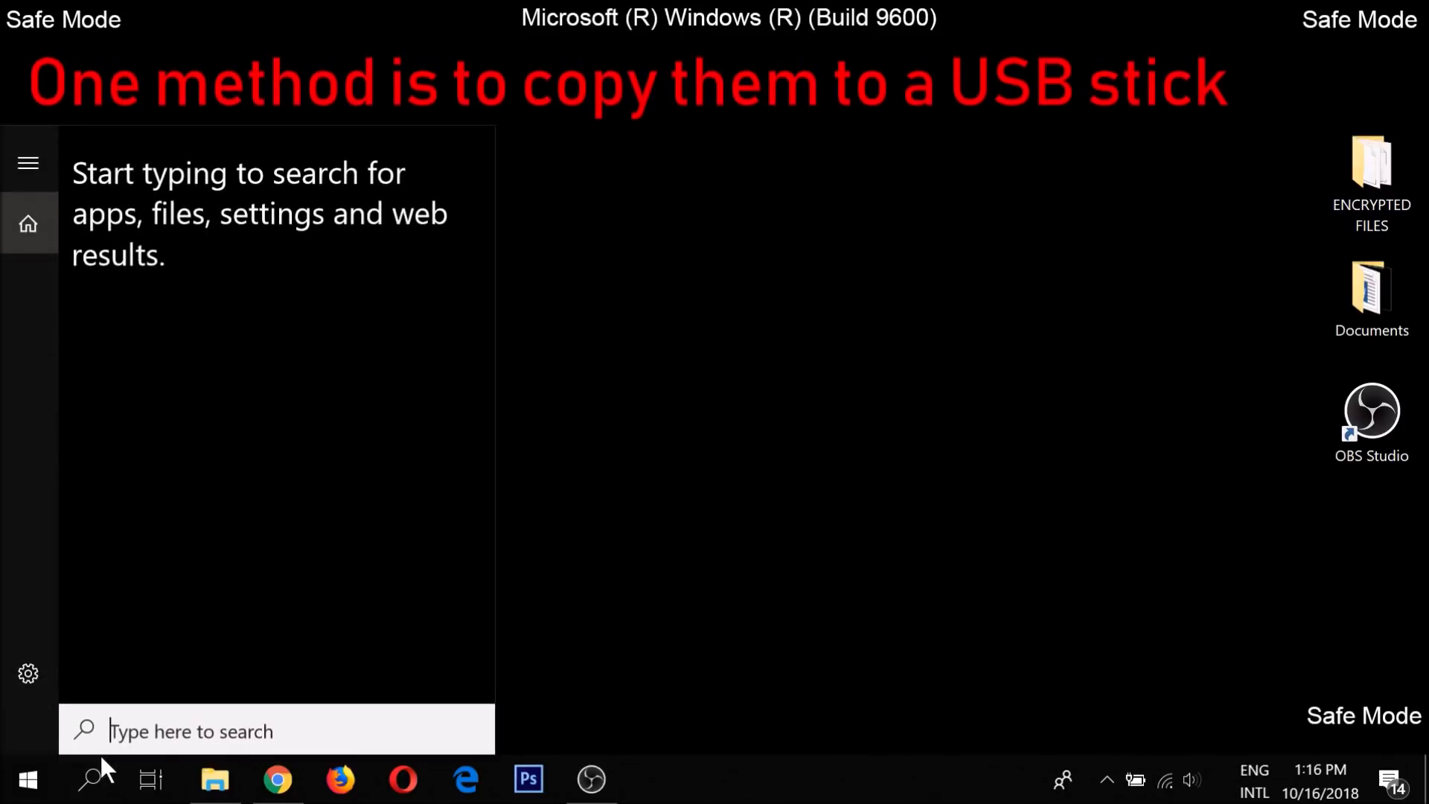
{"action": "type", "text": "This"}
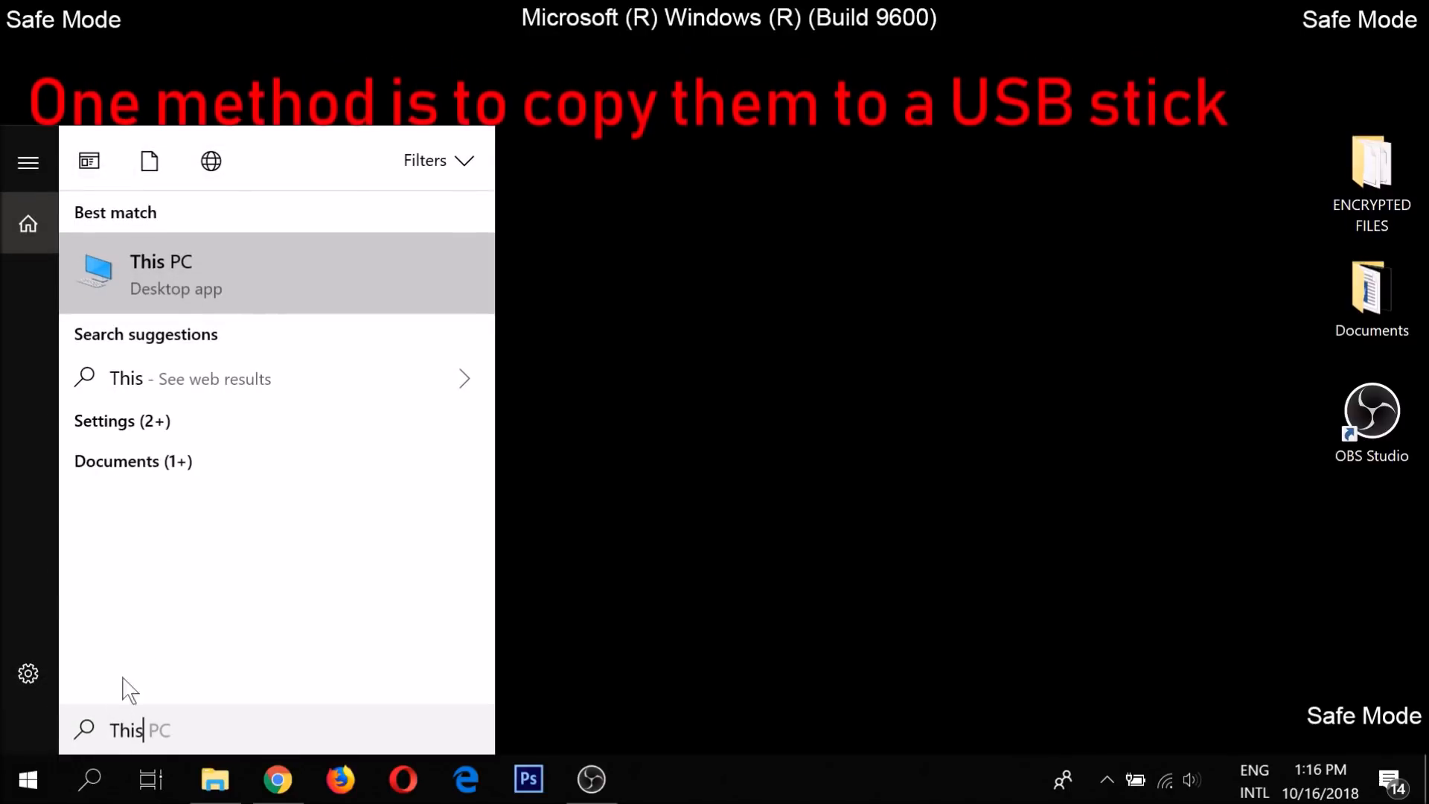
{"action": "left_click", "coordinate": [284, 283]}
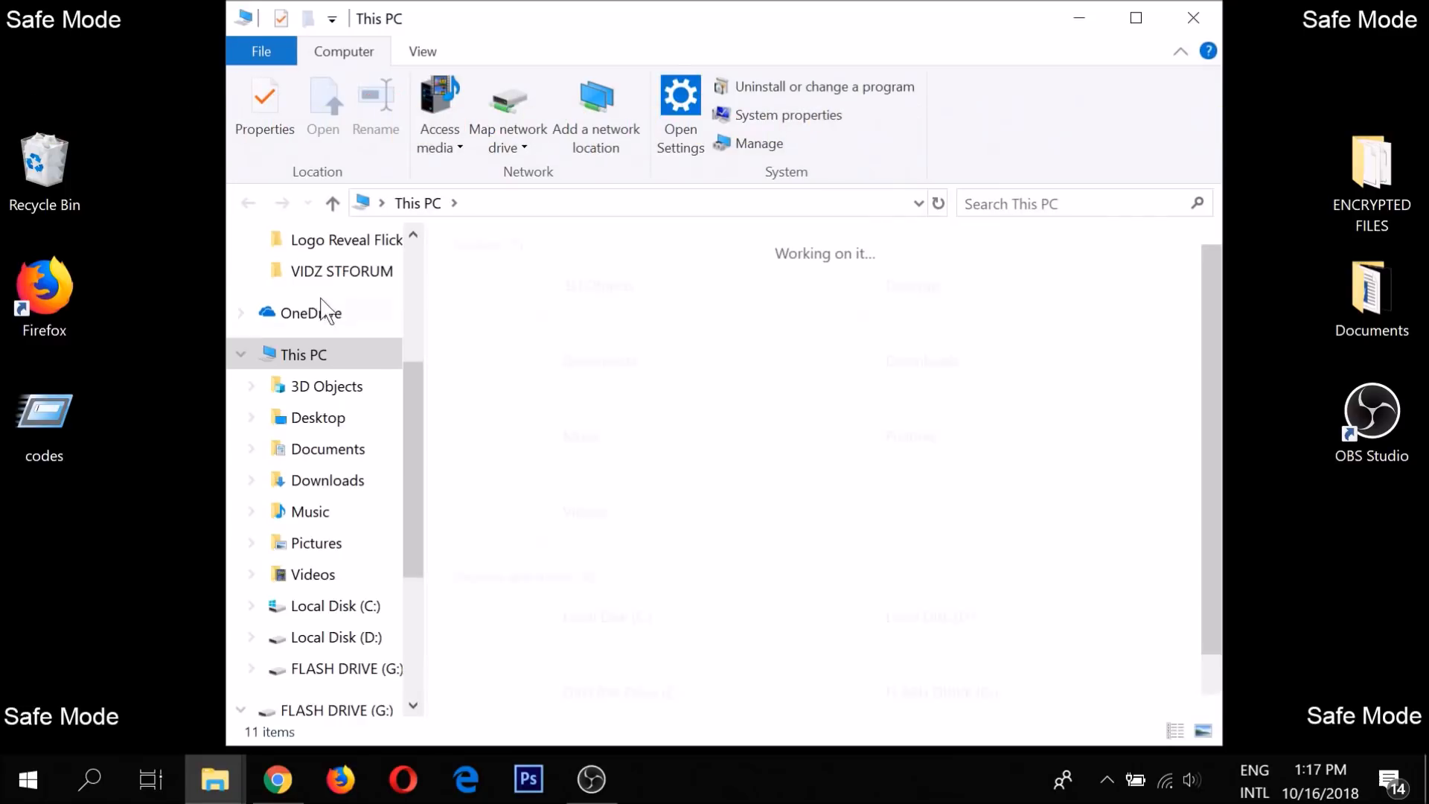
{"action": "right_click", "coordinate": [926, 710]}
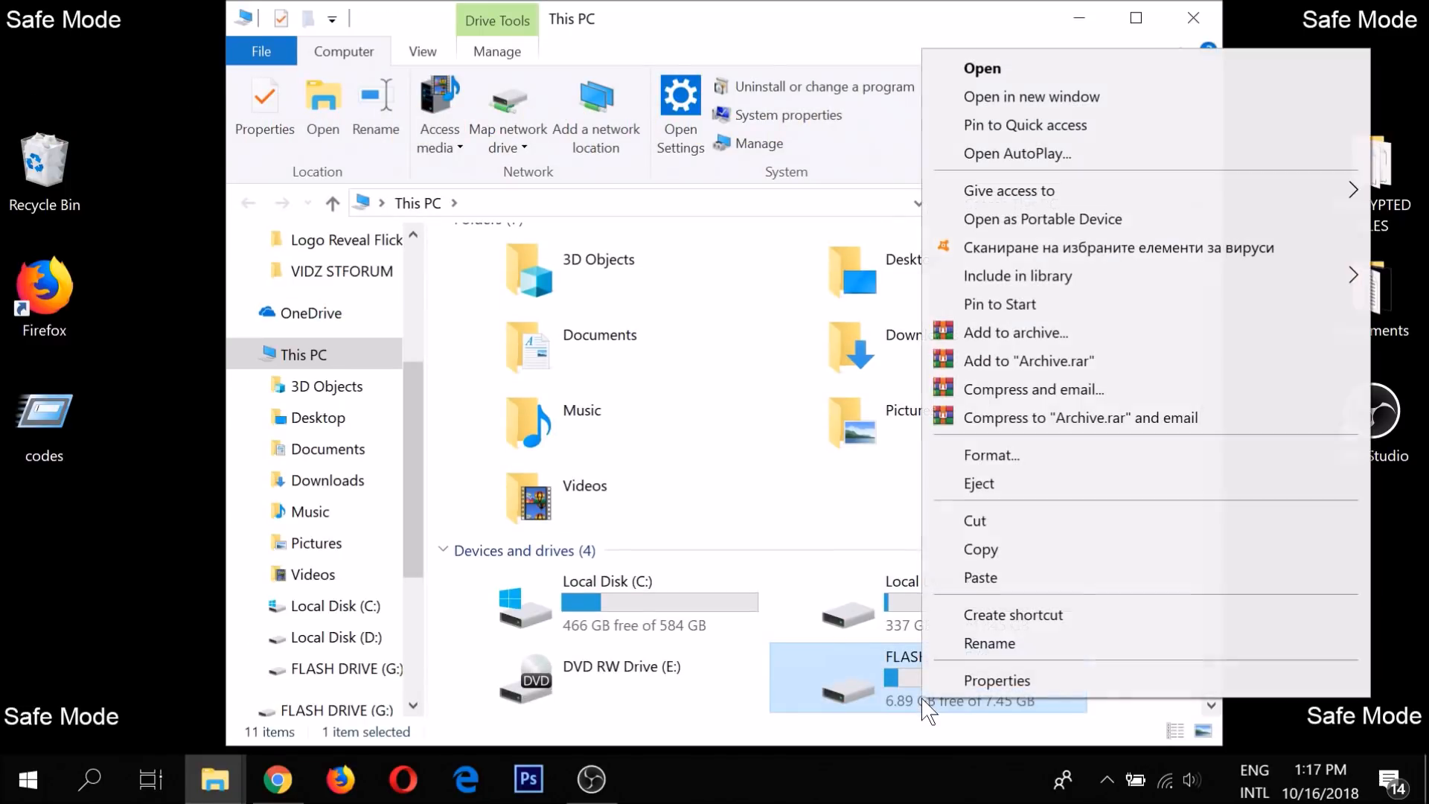
{"action": "left_click", "coordinate": [993, 583]}
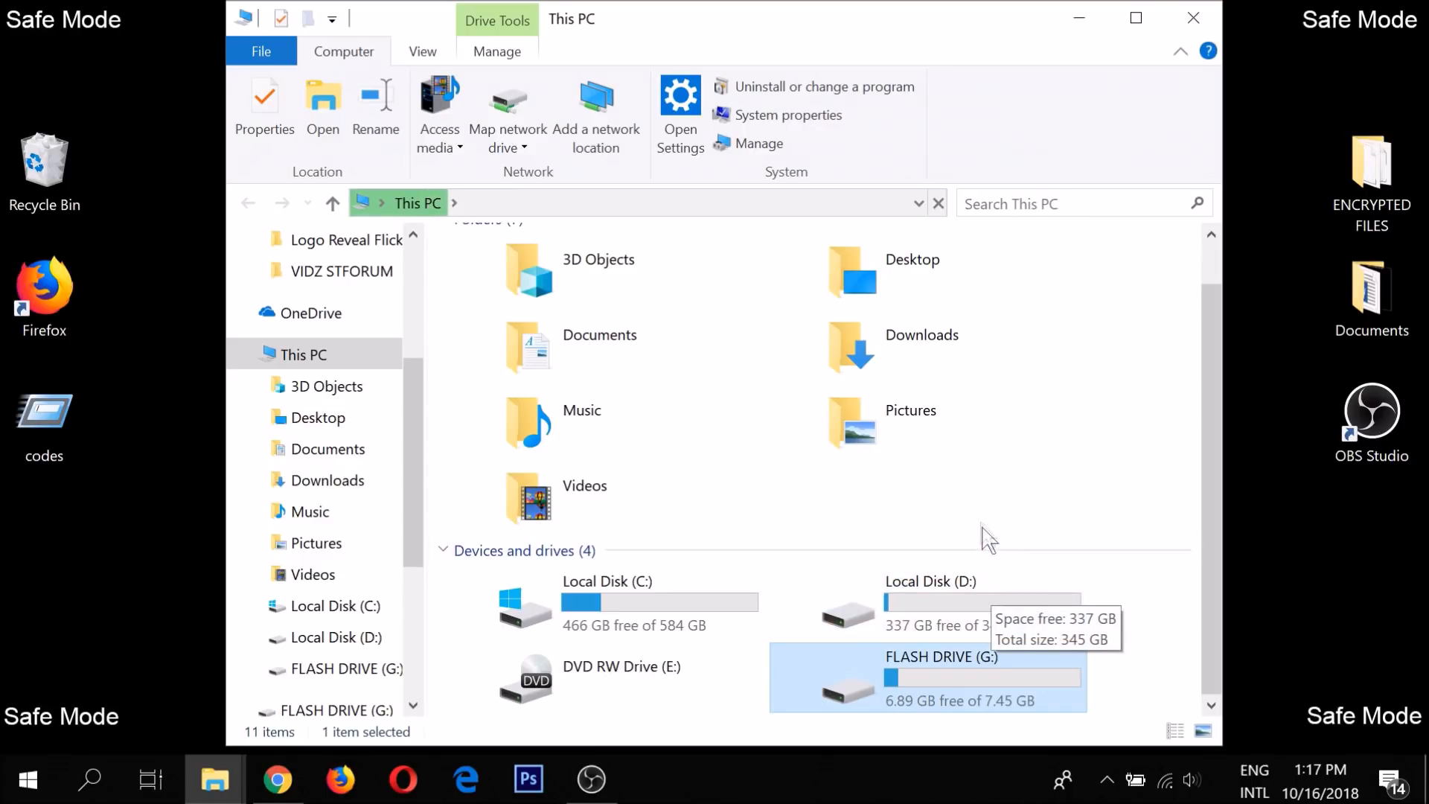
{"action": "left_click", "coordinate": [1219, 17]}
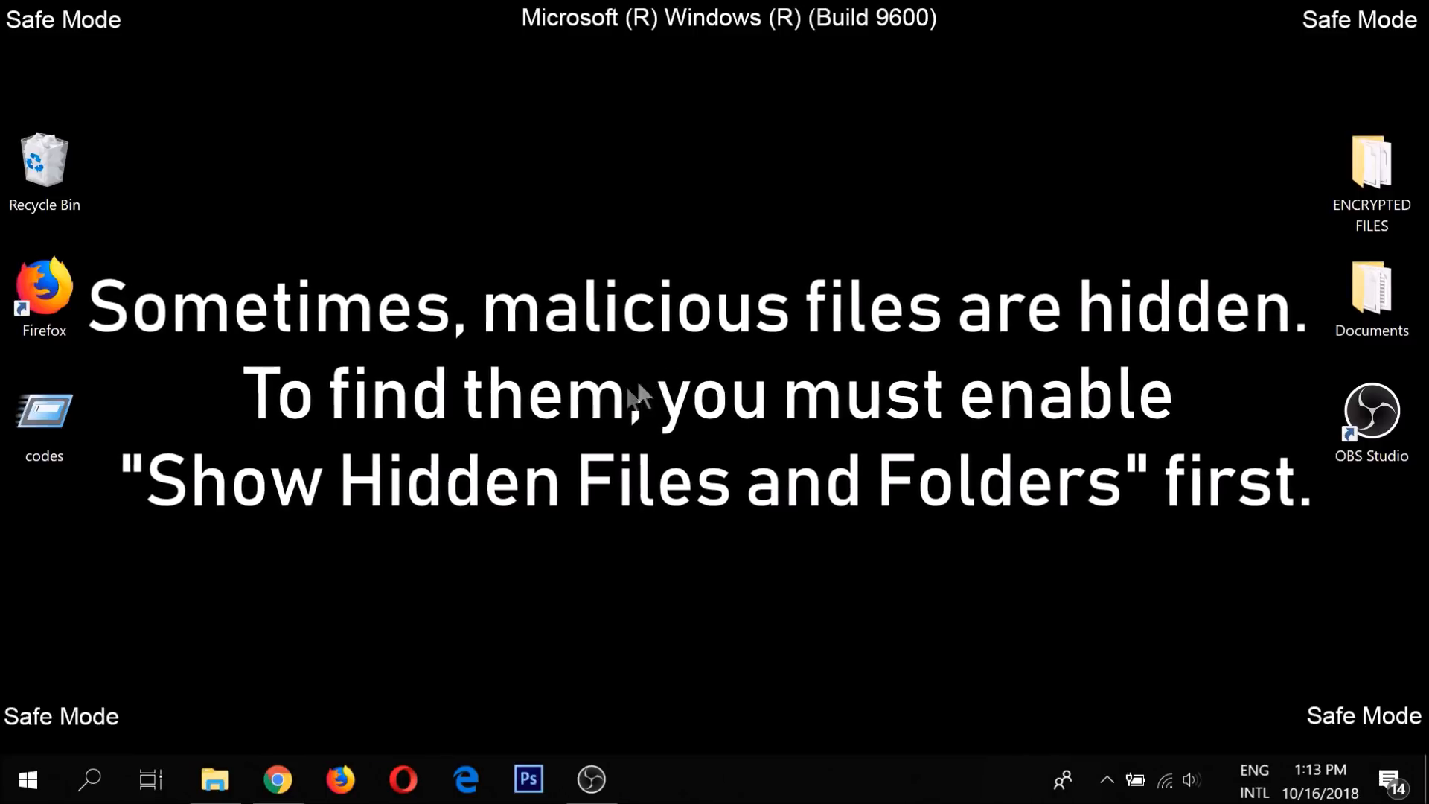
Find the "Show hidden files and folders" setting and enable "Show hidden files, folders and drives"
{"action": "left_click", "coordinate": [74, 795]}
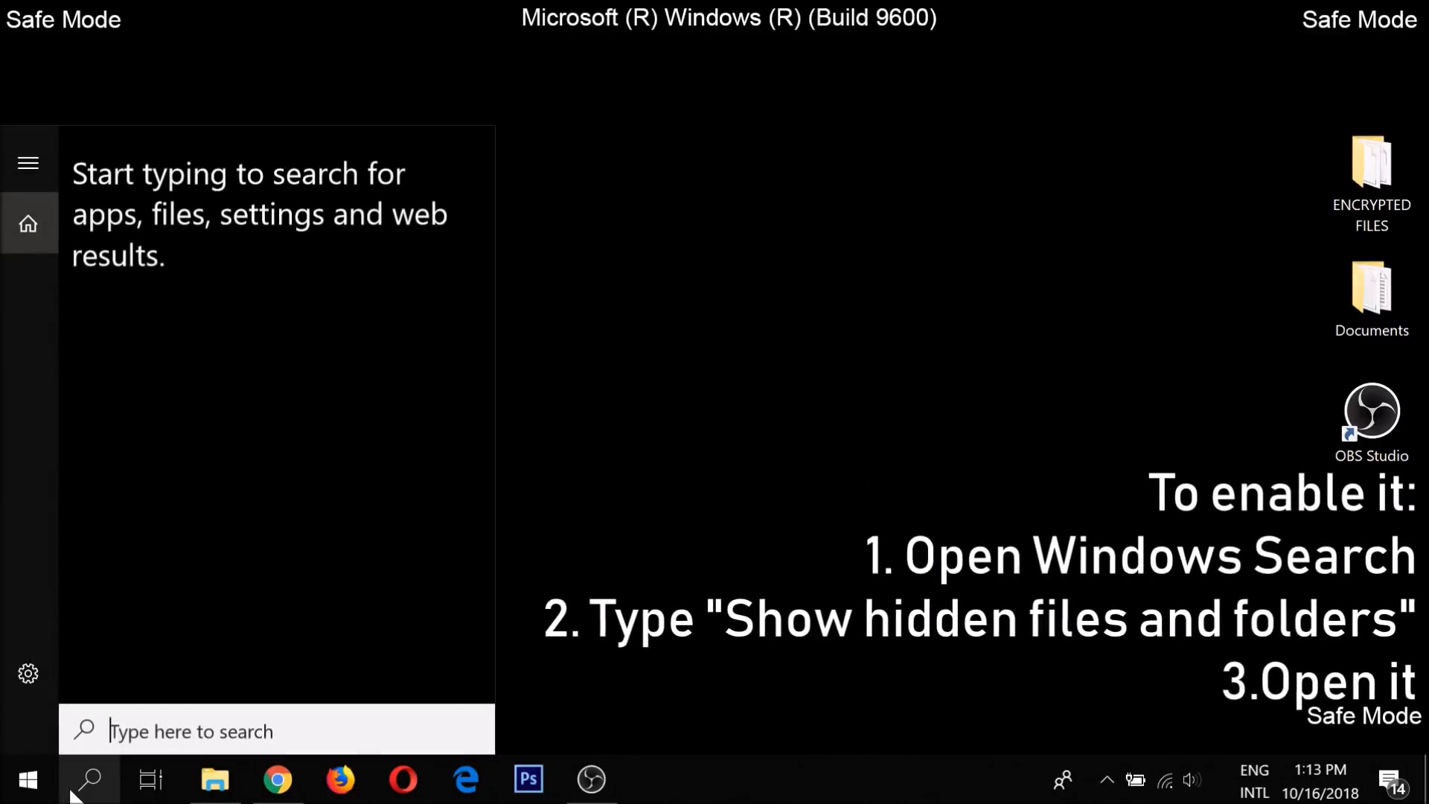
{"action": "type", "text": "Show"}
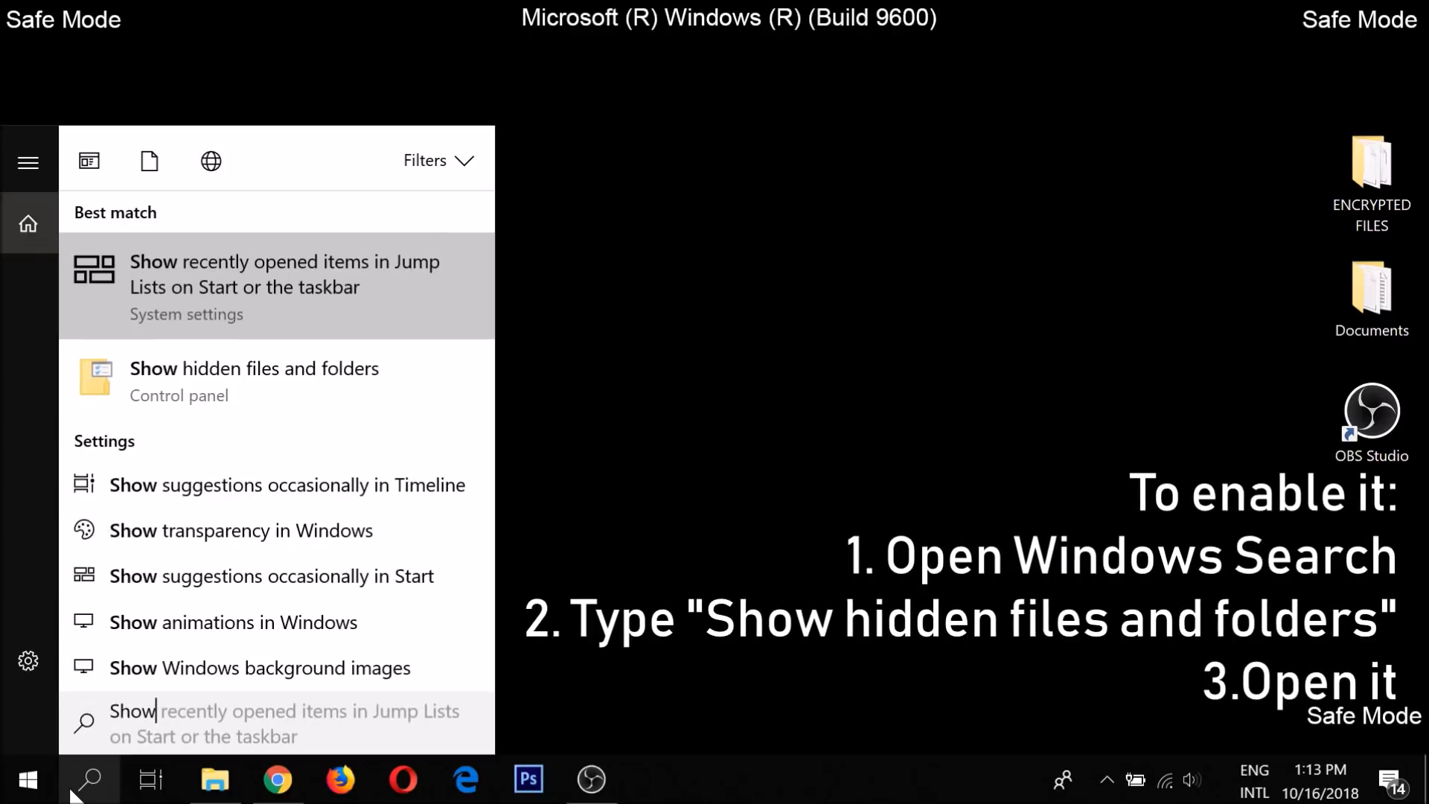
{"action": "left_click", "coordinate": [223, 402]}
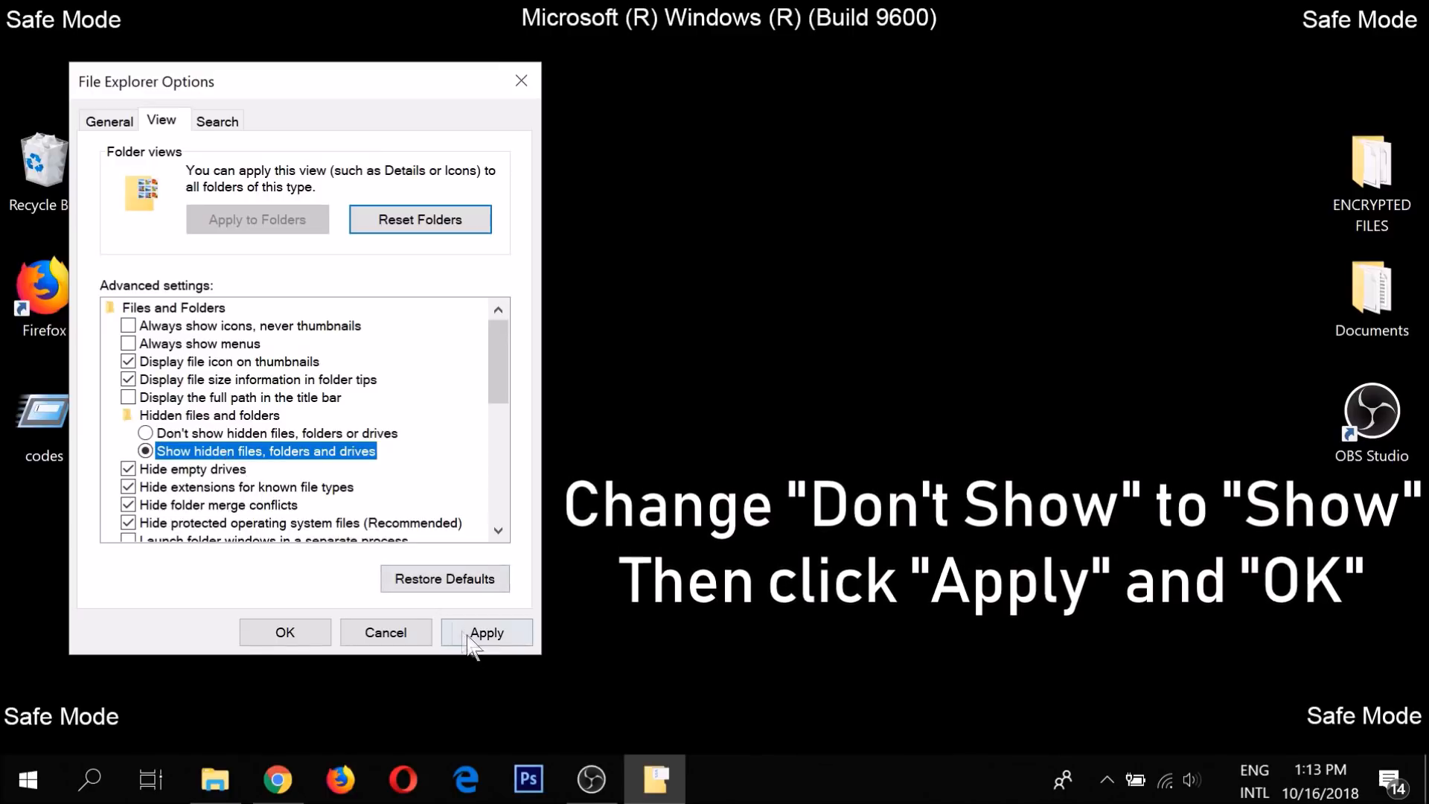
{"action": "left_click", "coordinate": [464, 637]}
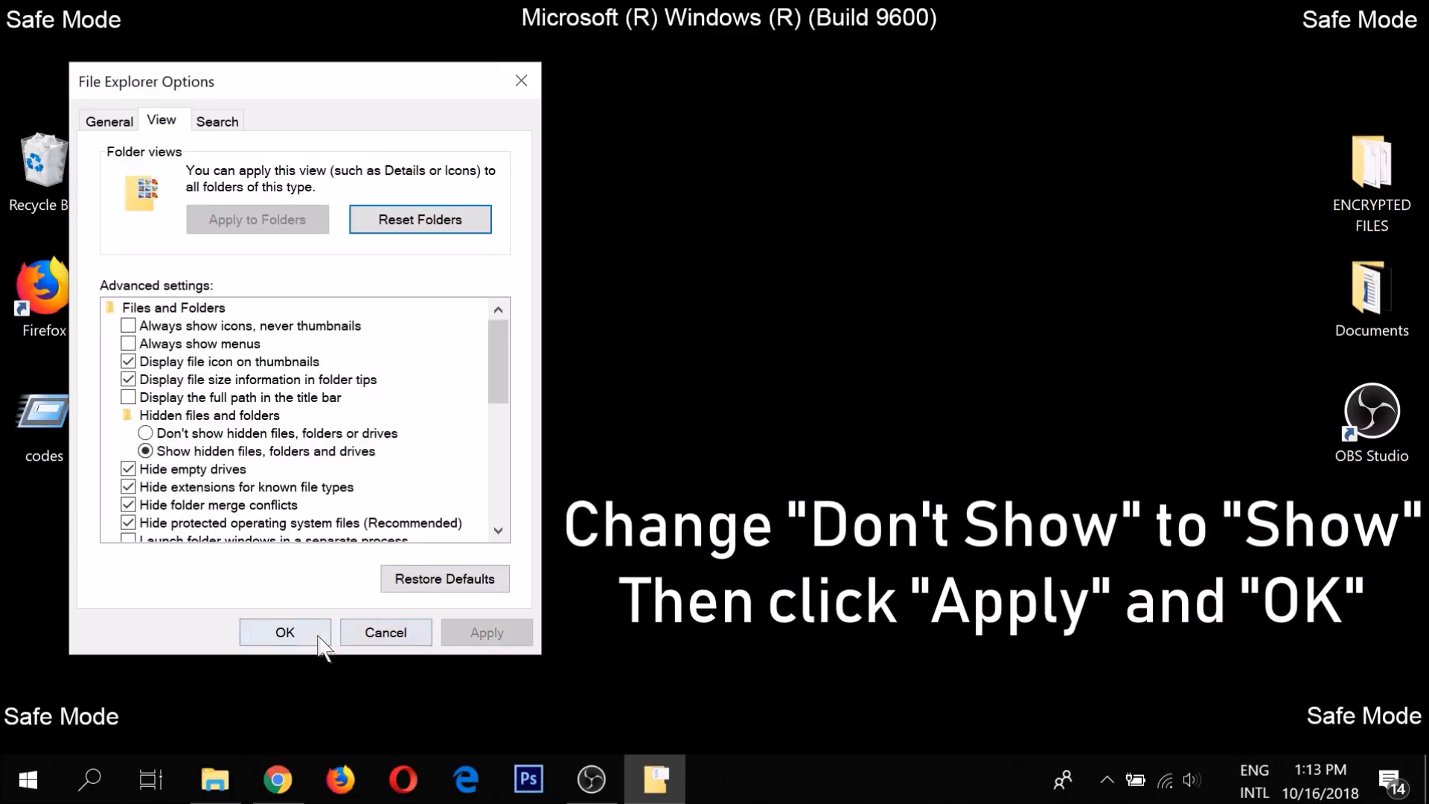
{"action": "left_click", "coordinate": [321, 639]}
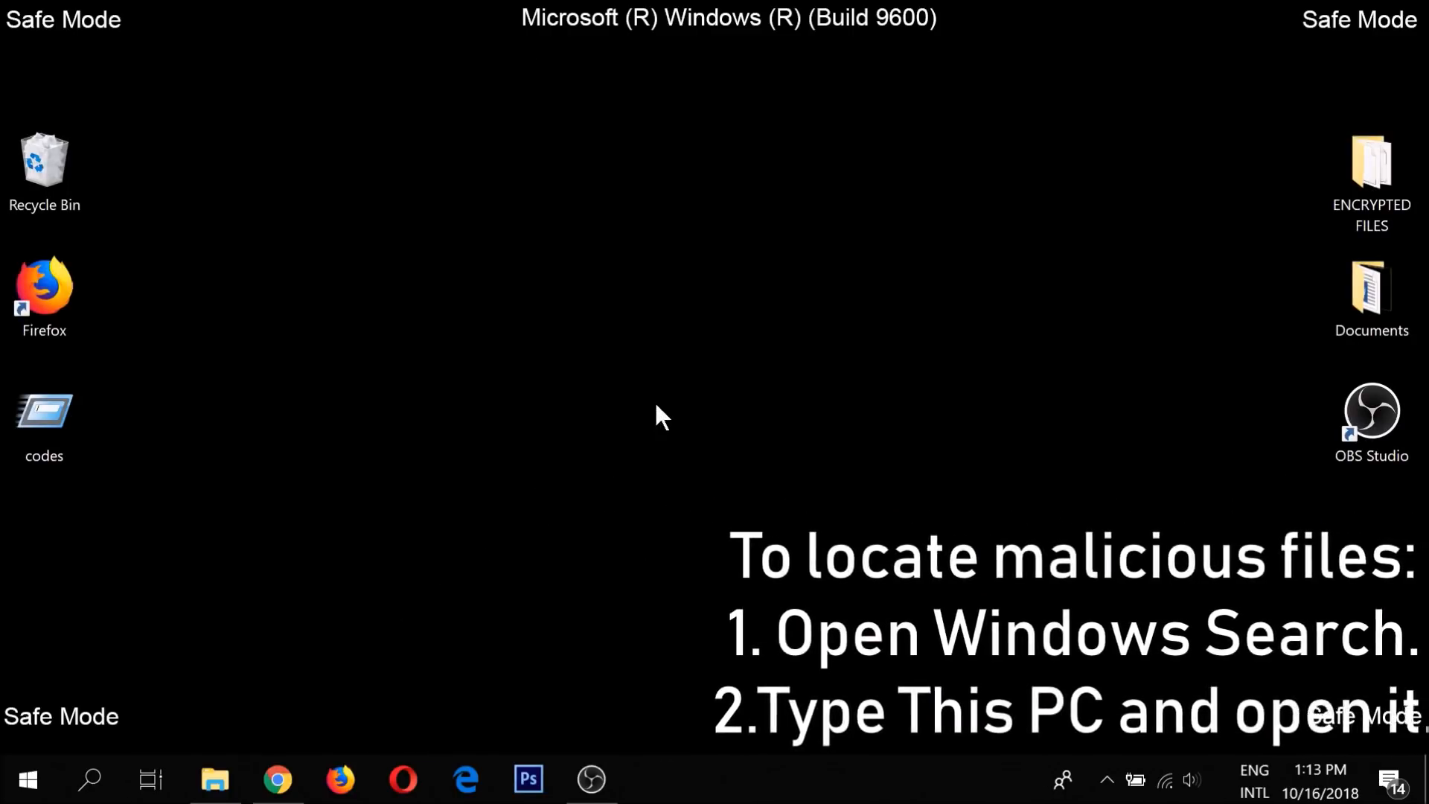
Open This PC and search it for "fileextension:exe THE VIRUS"
{"action": "left_click", "coordinate": [87, 784]}
{"action": "type", "text": "This PC"}
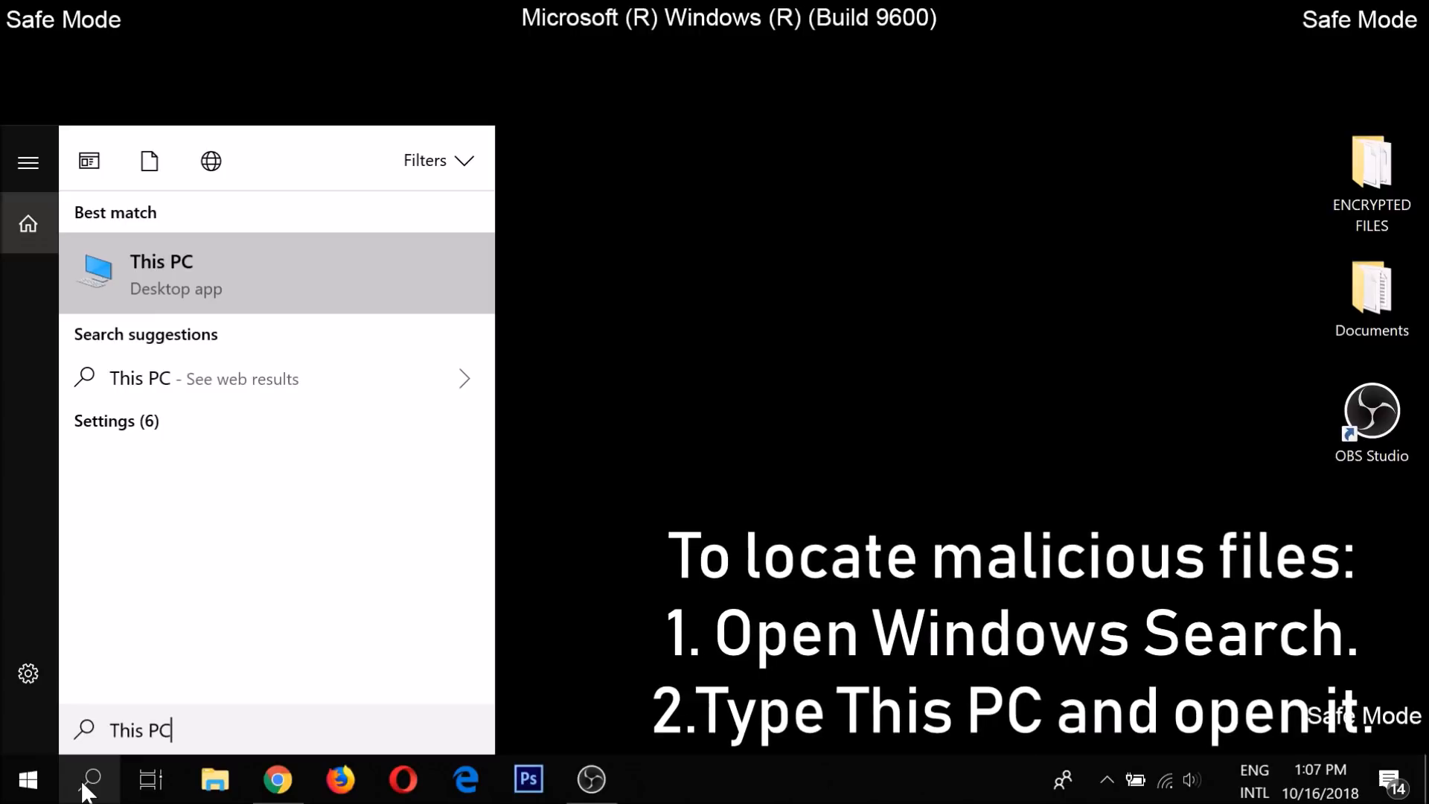
{"action": "left_click", "coordinate": [182, 297]}
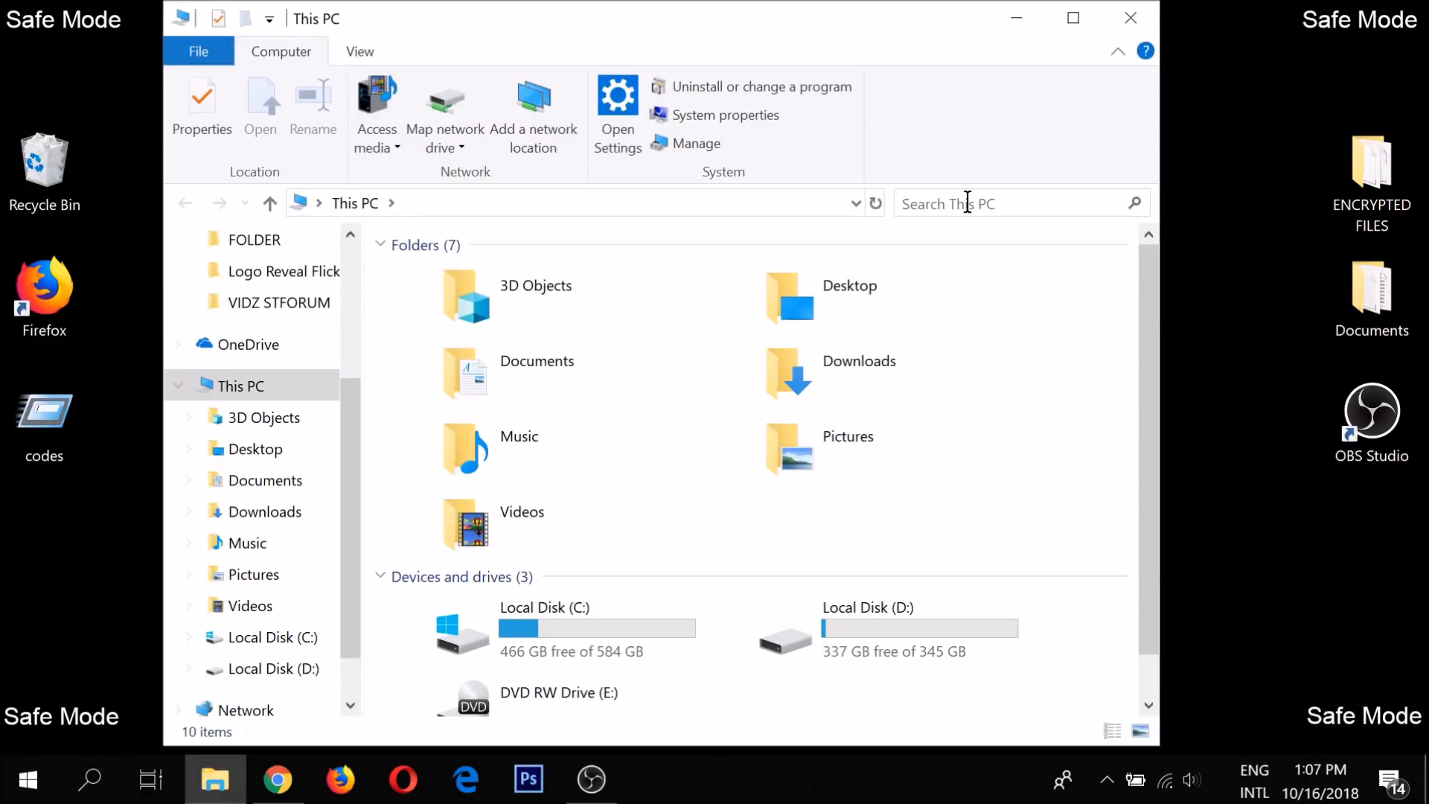
{"action": "left_click", "coordinate": [966, 203]}
{"action": "type", "text": "fileextension"}
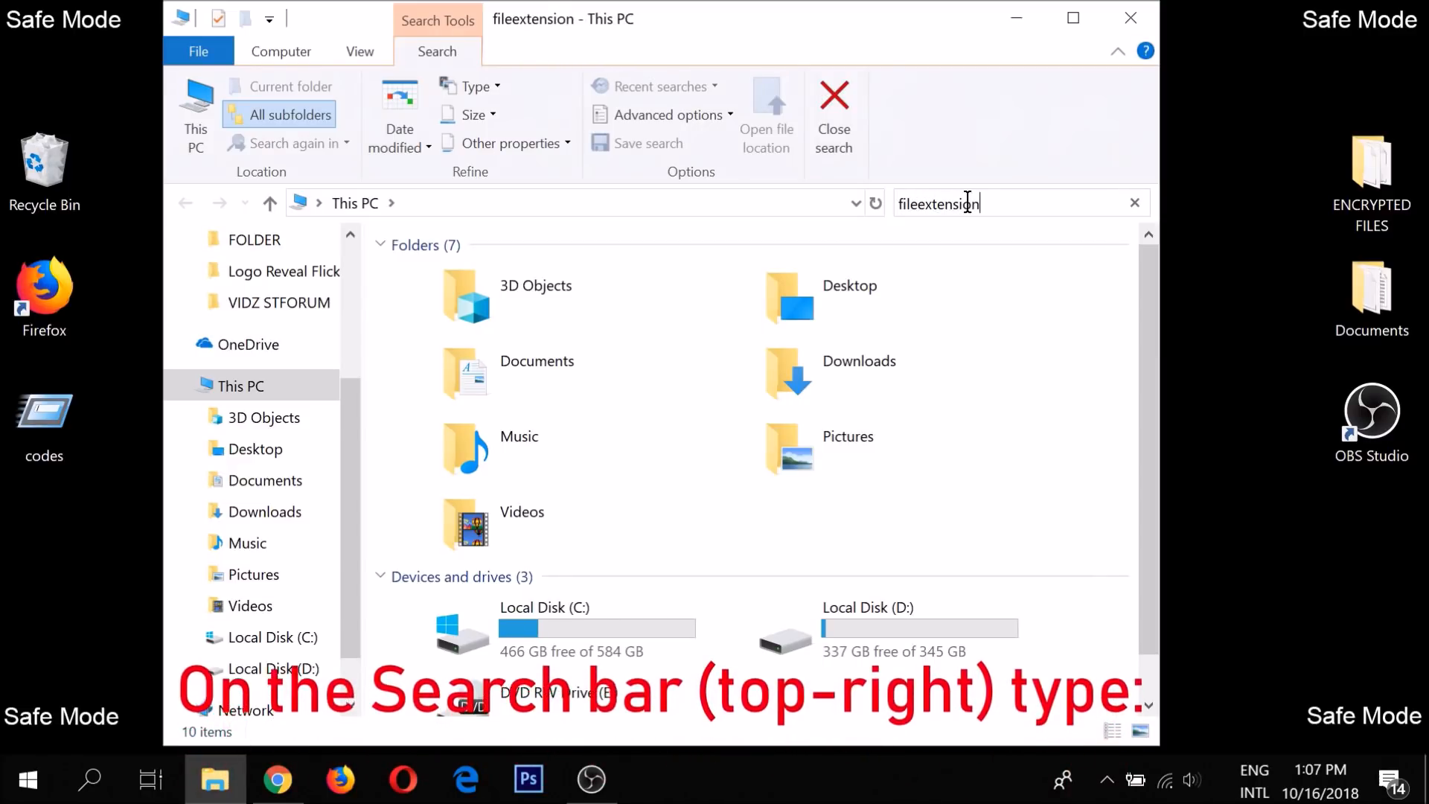
{"action": "type", "text": ":exe "}
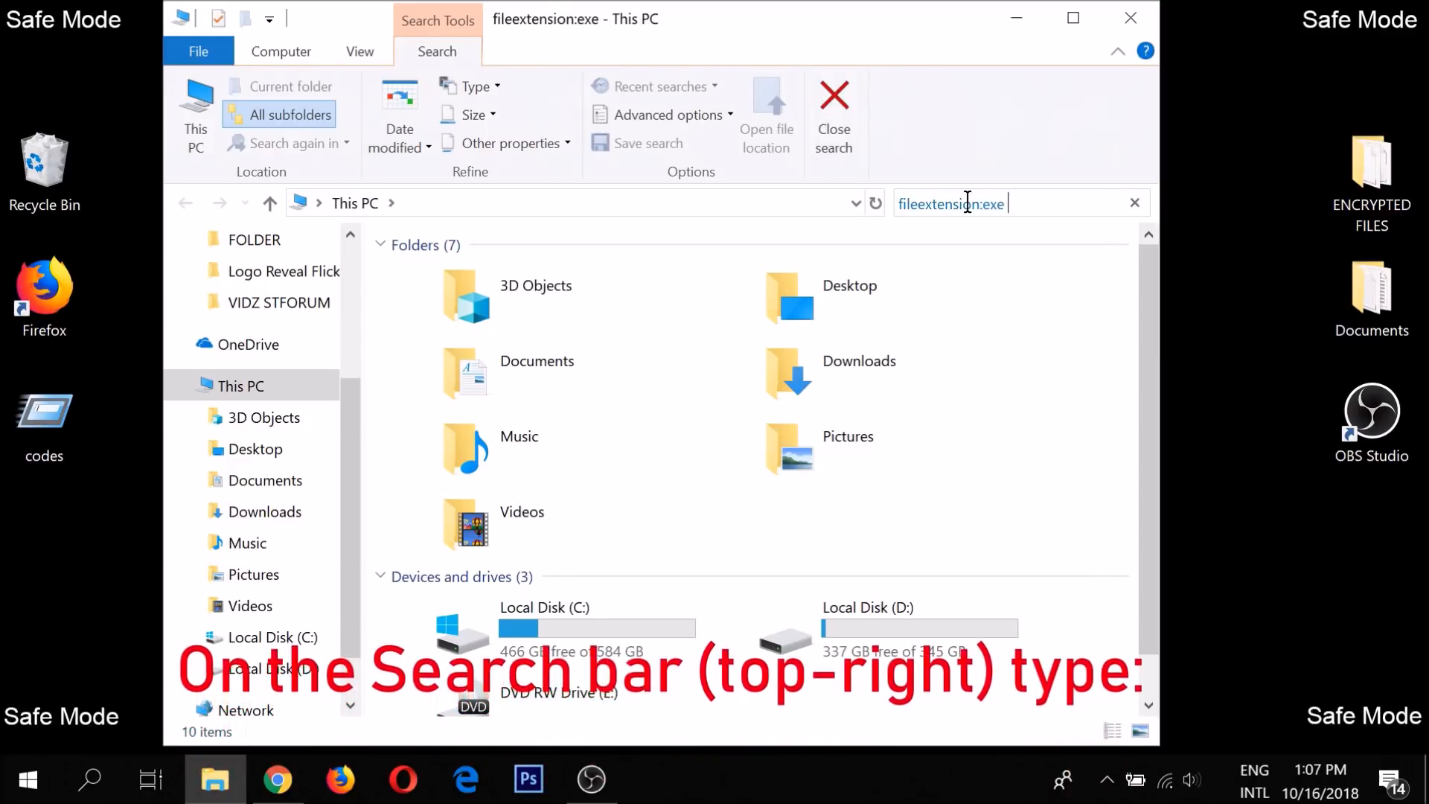
{"action": "type", "text": "THE VIRUS"}
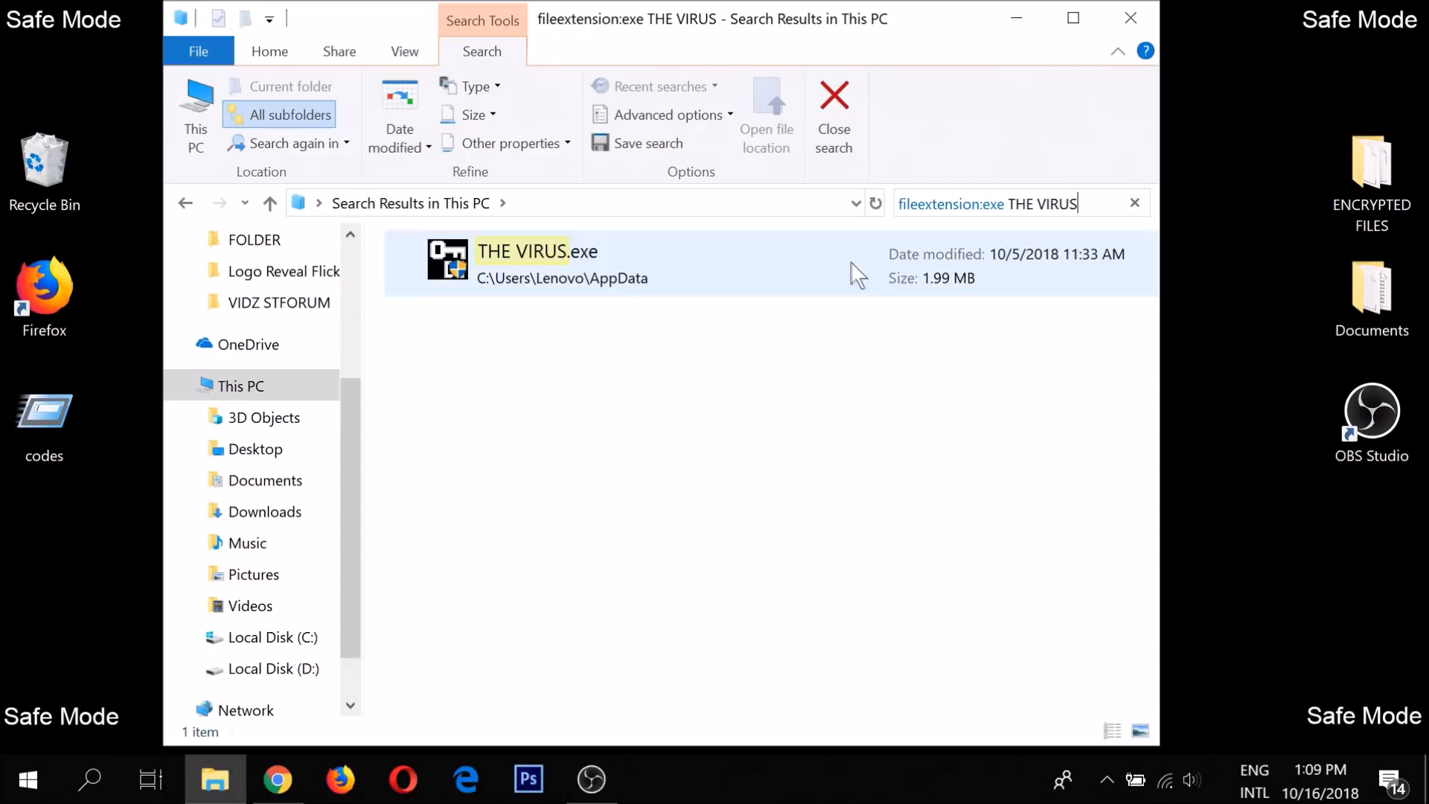
Permanently delete THE VIRUS.exe from the search results and close the window
{"action": "left_click", "coordinate": [830, 262]}
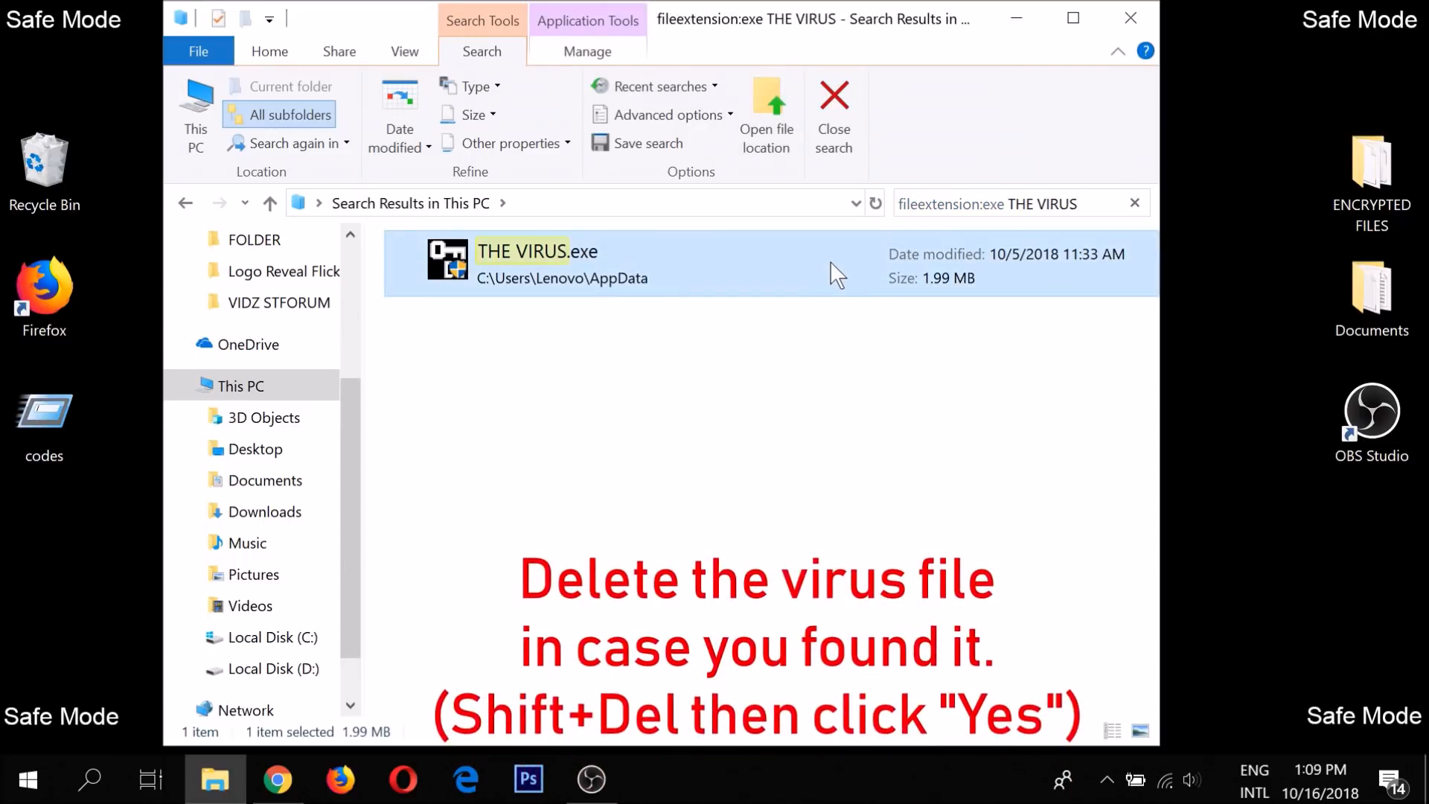
{"action": "key", "text": "shift+Delete"}
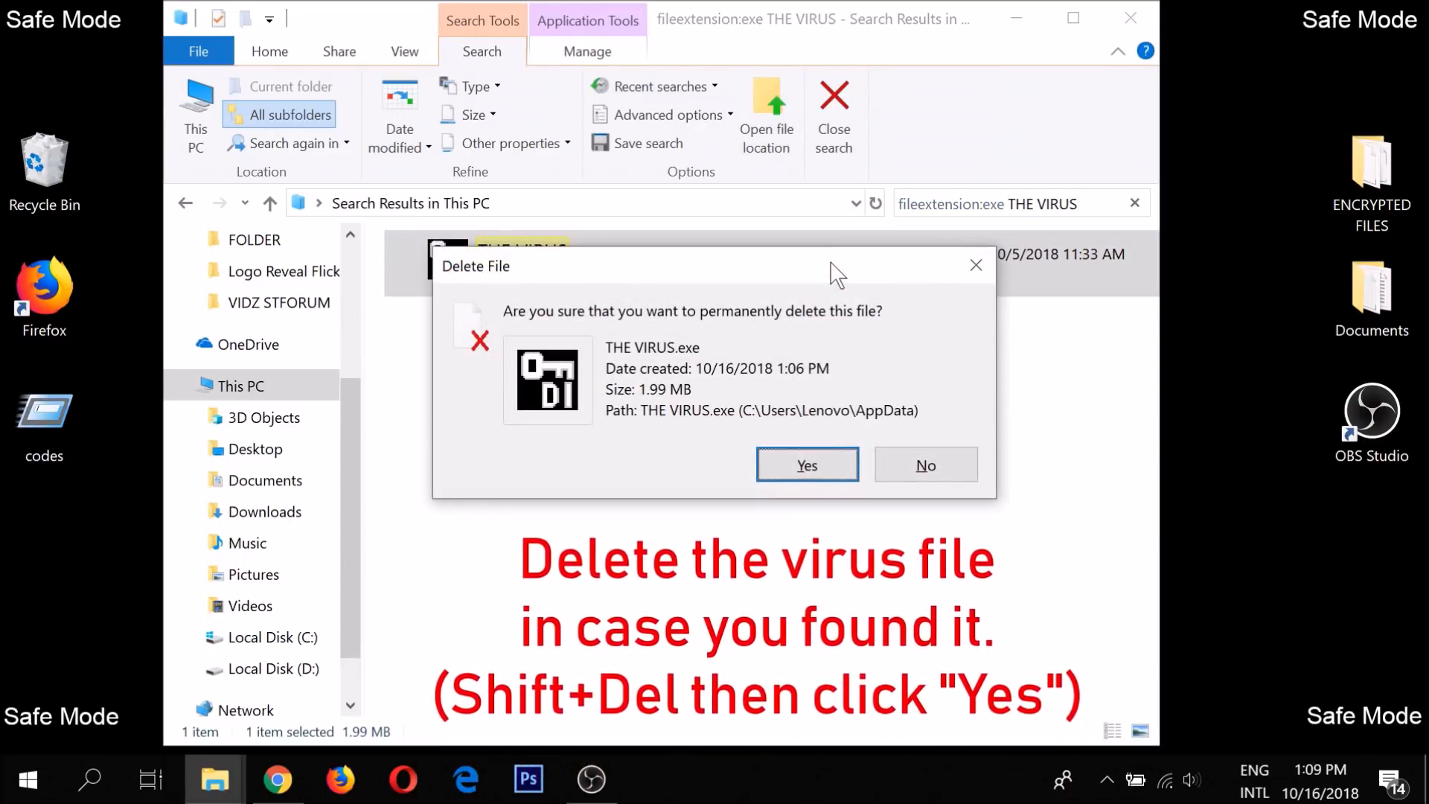
{"action": "left_click", "coordinate": [821, 461]}
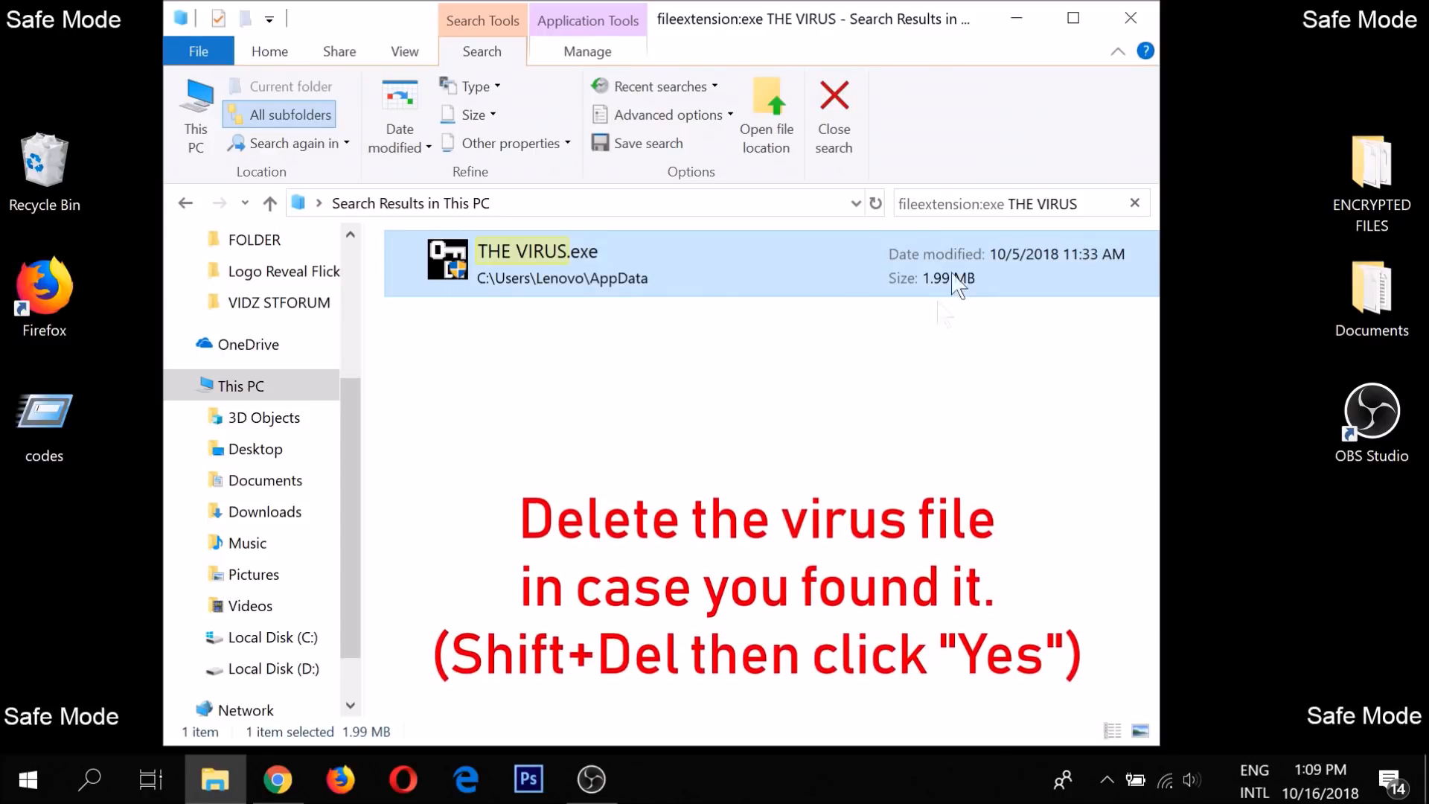
{"action": "left_click", "coordinate": [1117, 25]}
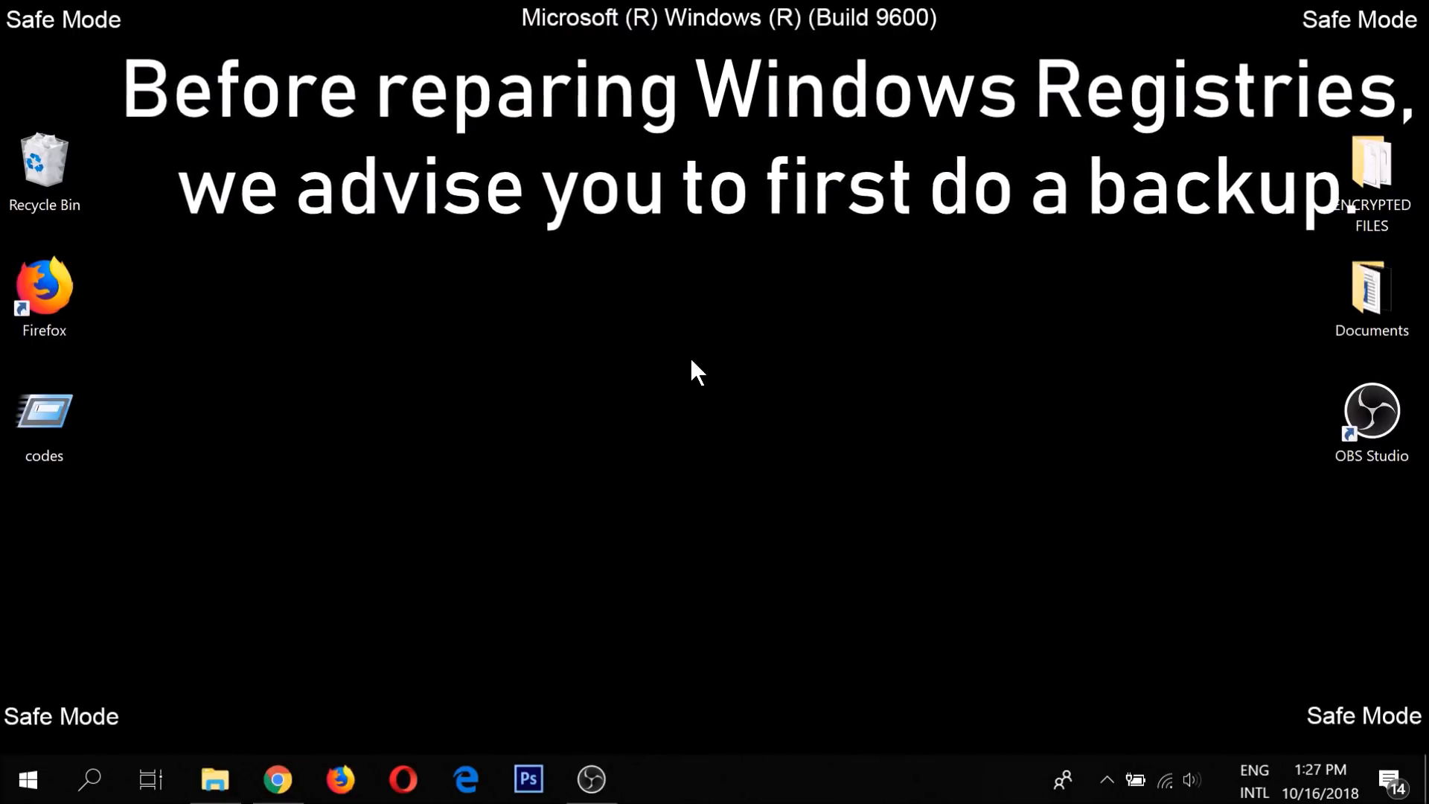
Export the entire registry from Registry Editor to the desktop as BACKUP, with the export range set to All, and close the editor
{"action": "key", "text": "super+r"}
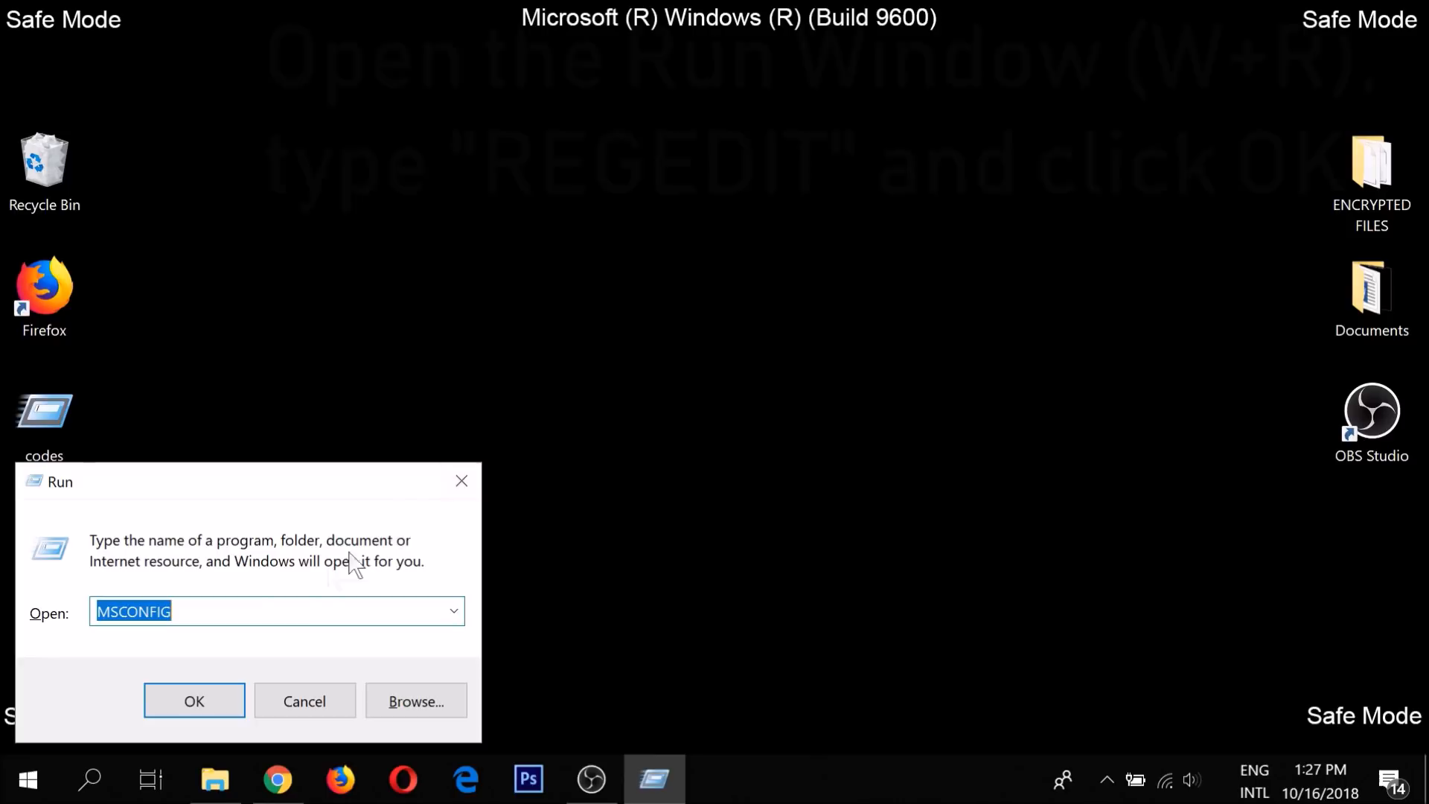
{"action": "type", "text": "REGEDIT"}
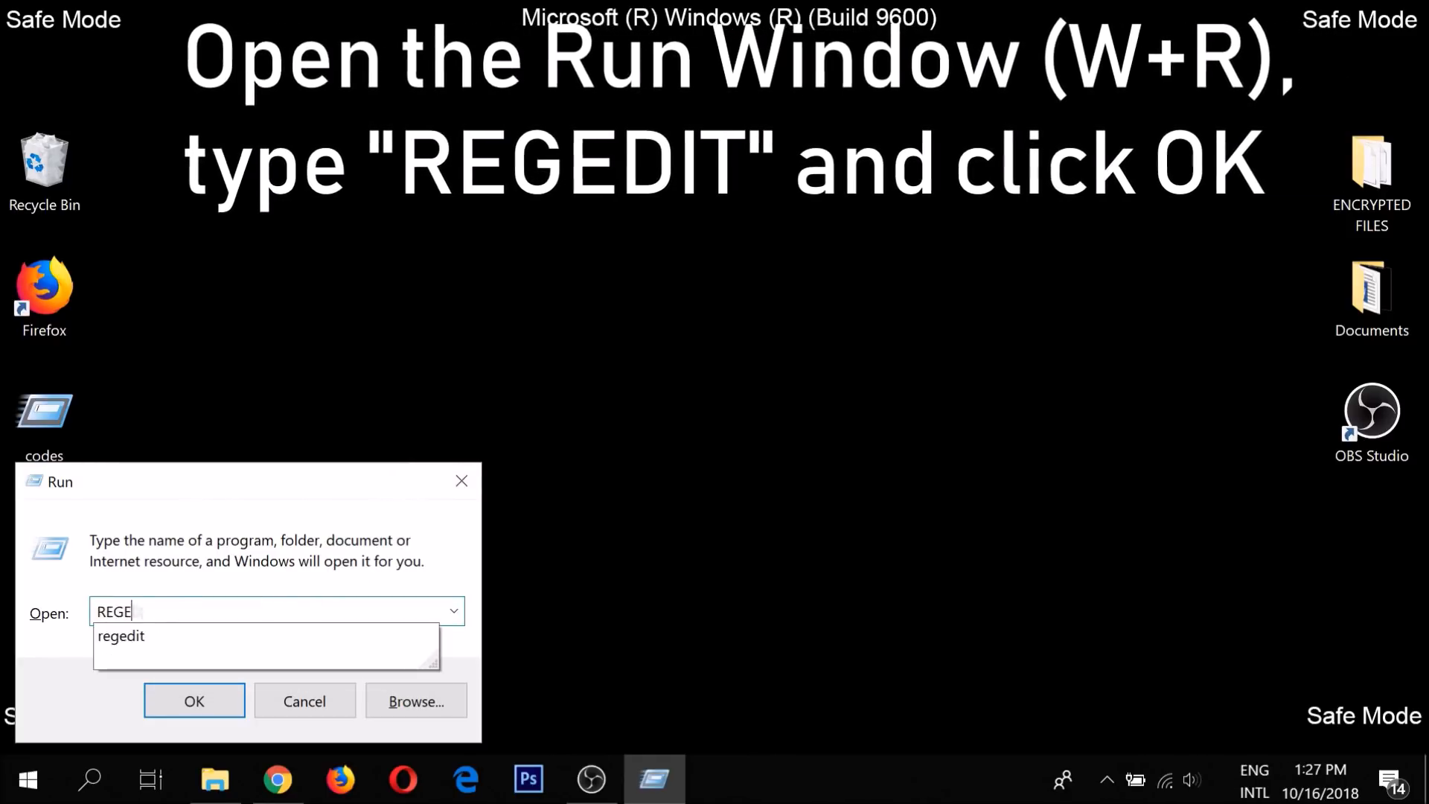
{"action": "left_click", "coordinate": [225, 701]}
{"action": "left_click", "coordinate": [536, 276]}
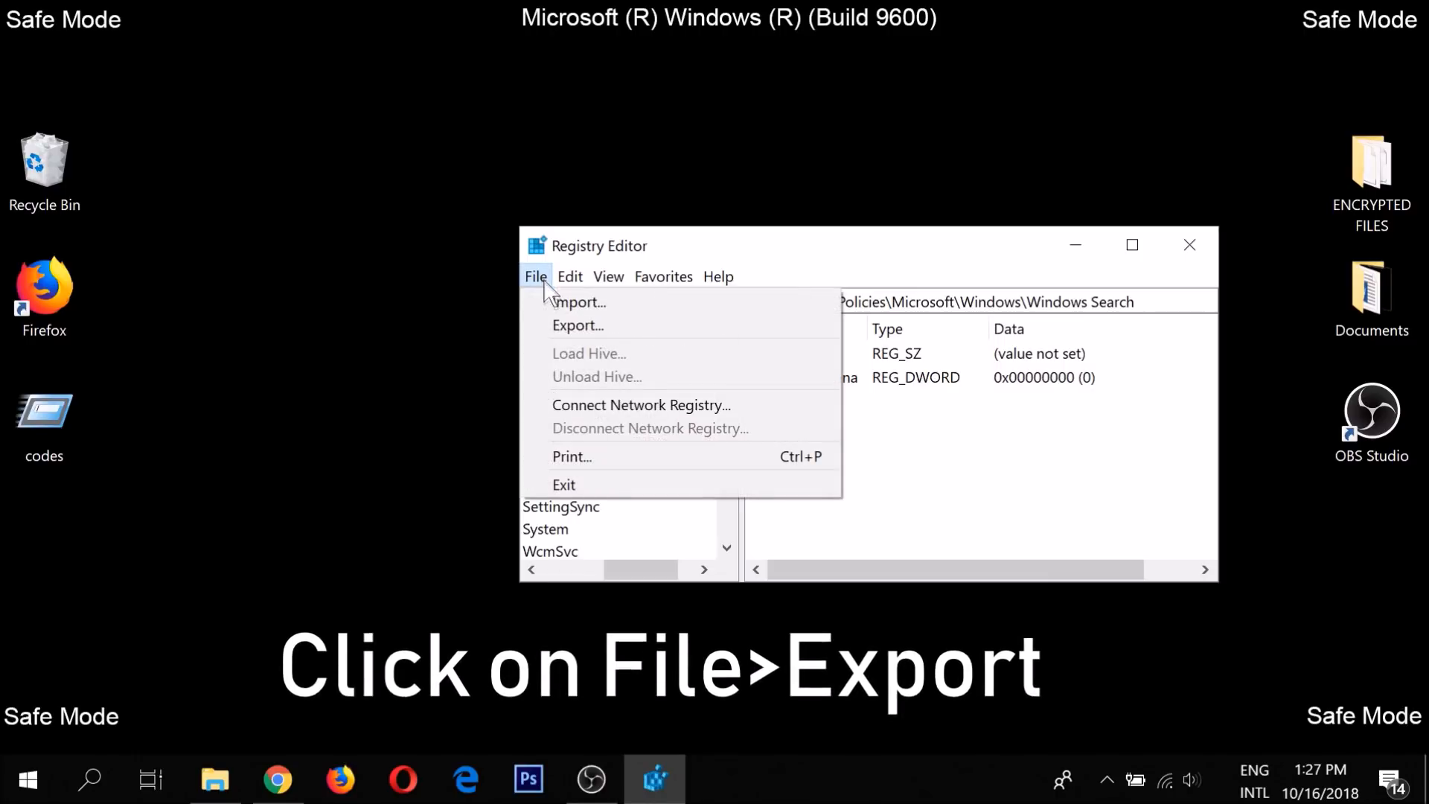
{"action": "left_click", "coordinate": [558, 323]}
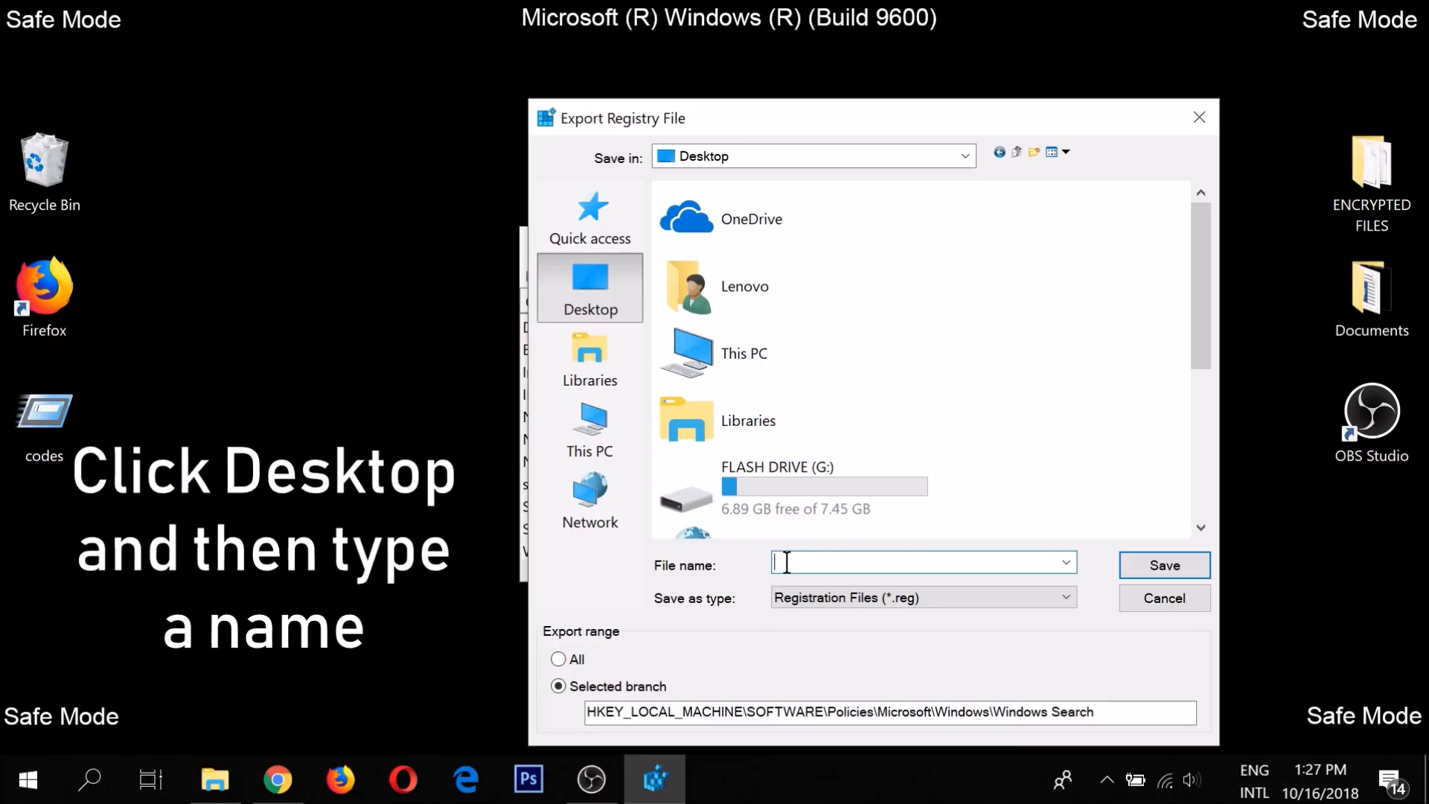
{"action": "type", "text": "BACKUP"}
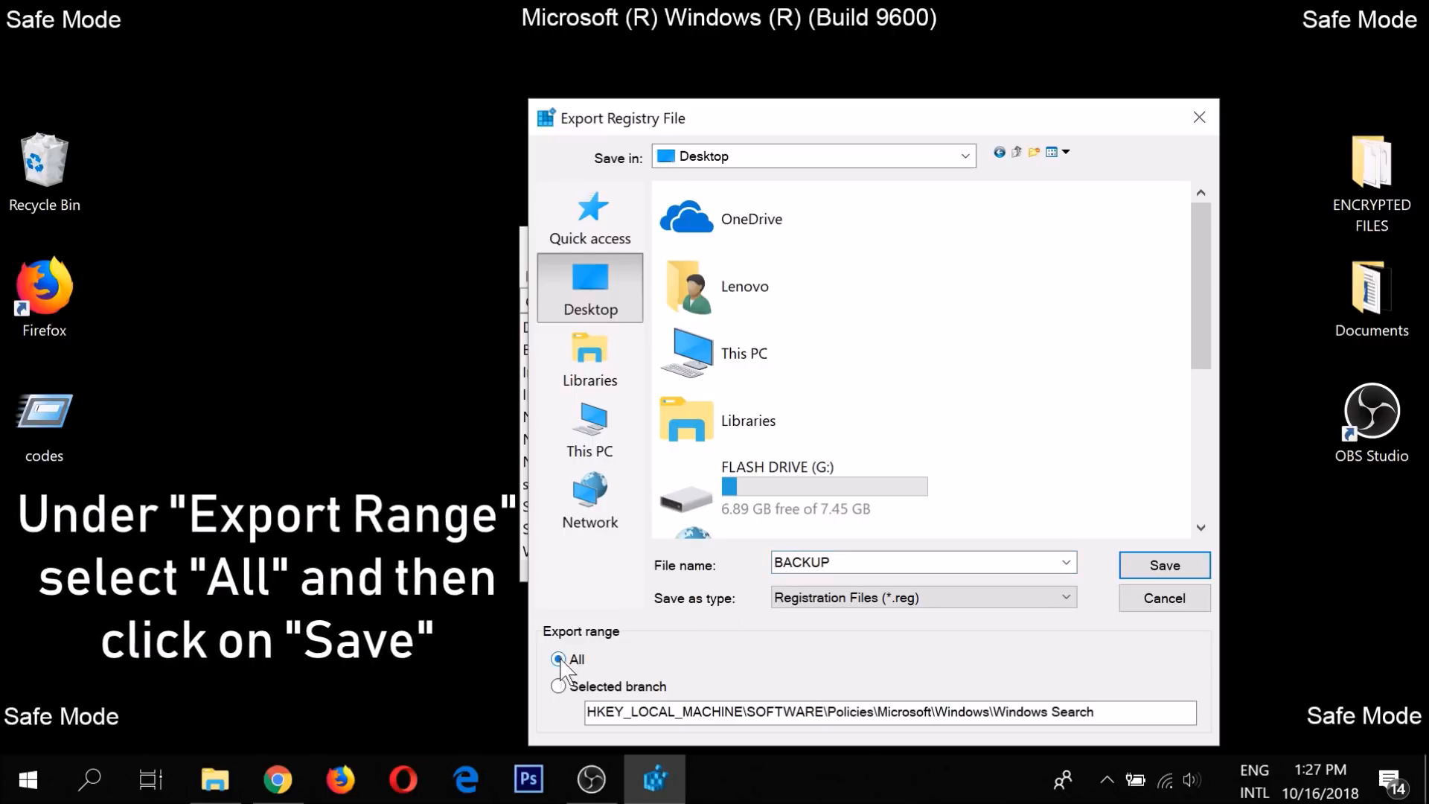
{"action": "left_click", "coordinate": [1127, 564]}
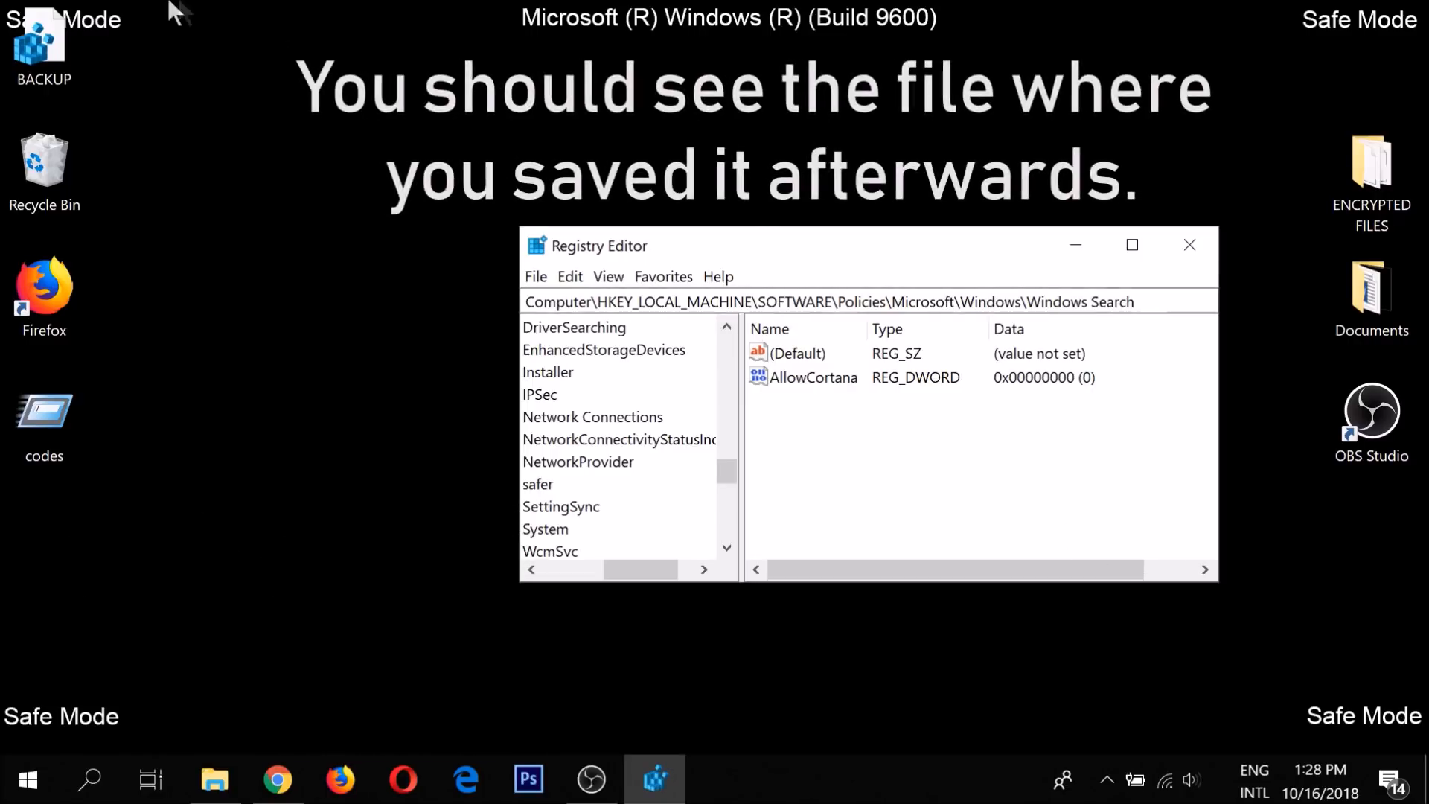
{"action": "left_click", "coordinate": [12, 85]}
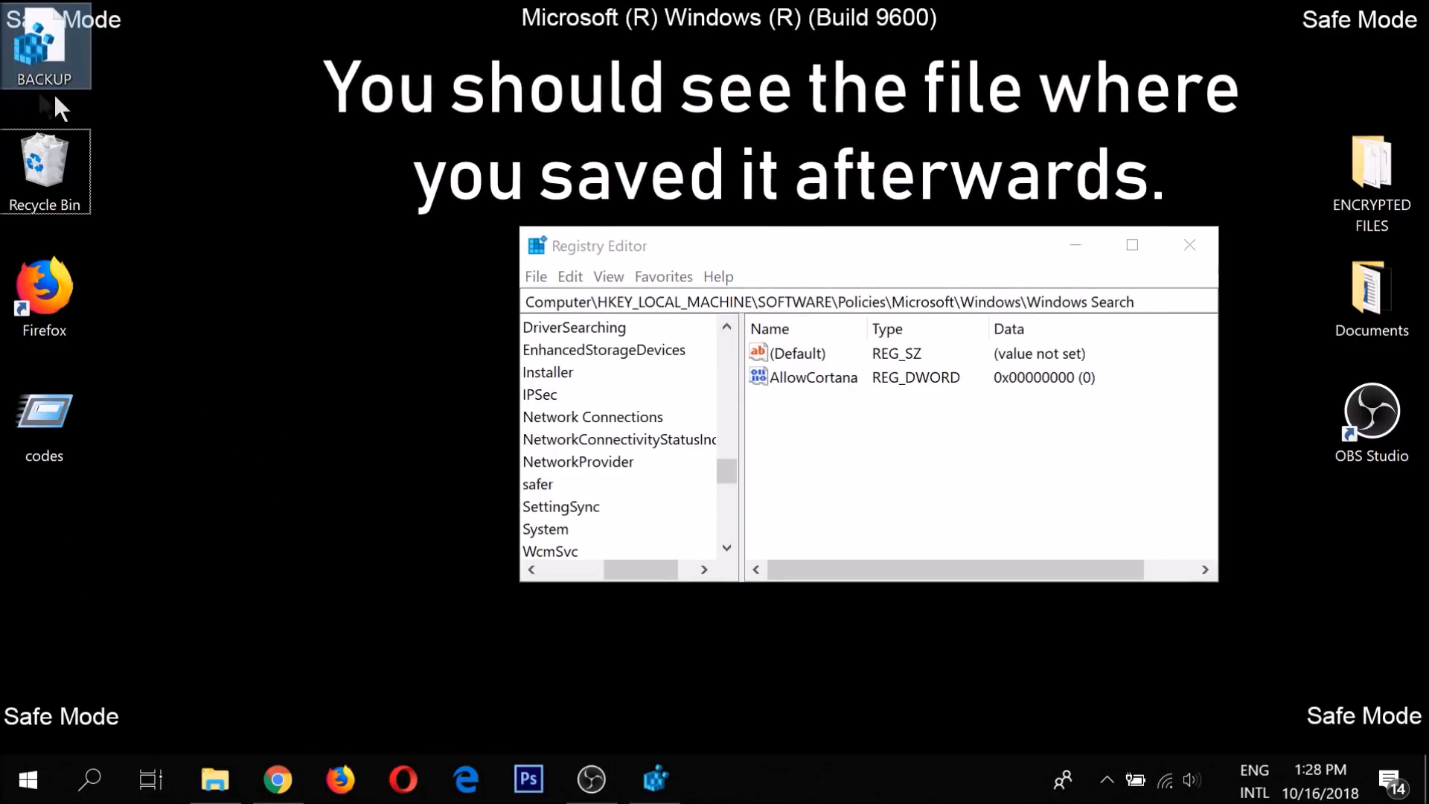
{"action": "left_click", "coordinate": [536, 276]}
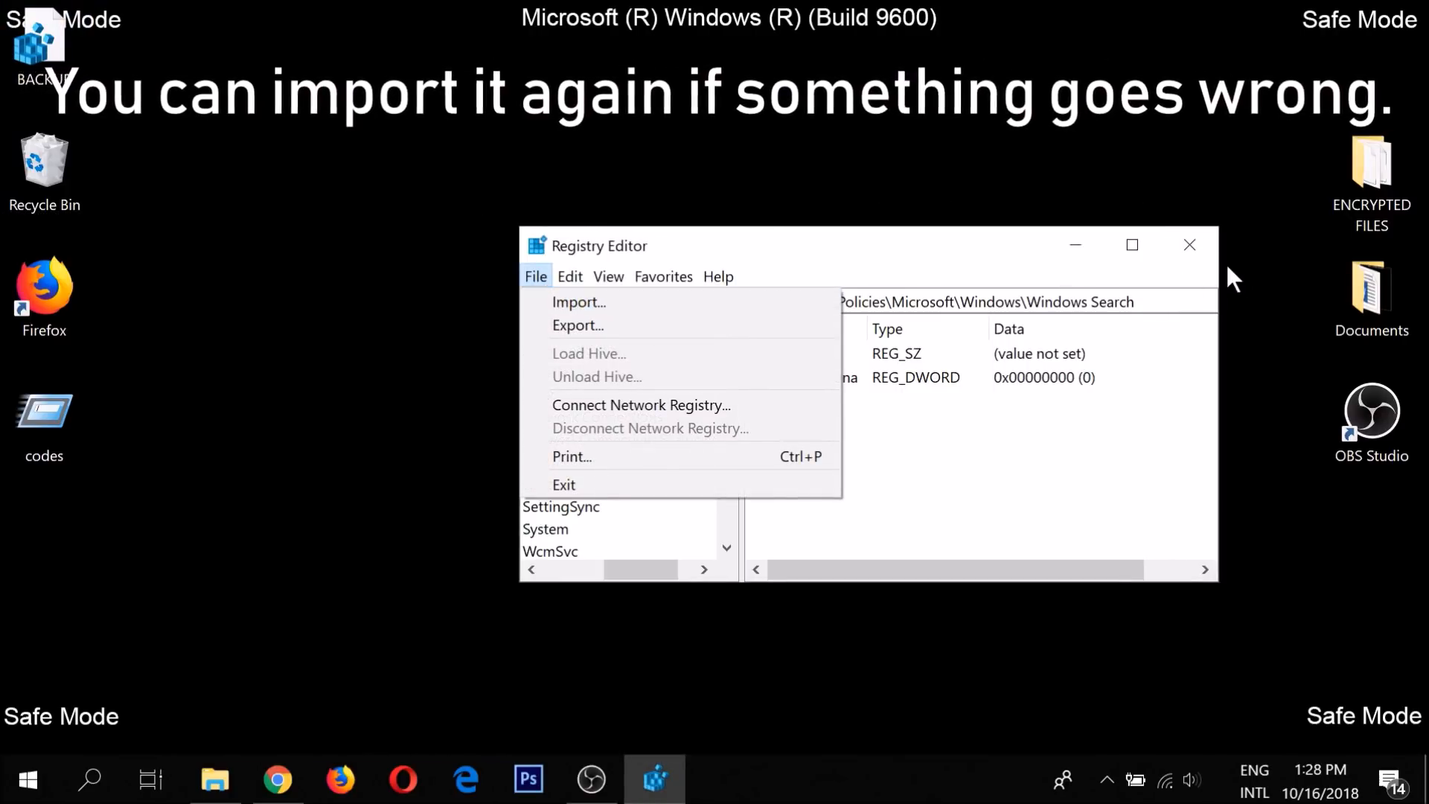
{"action": "left_click", "coordinate": [1191, 244]}
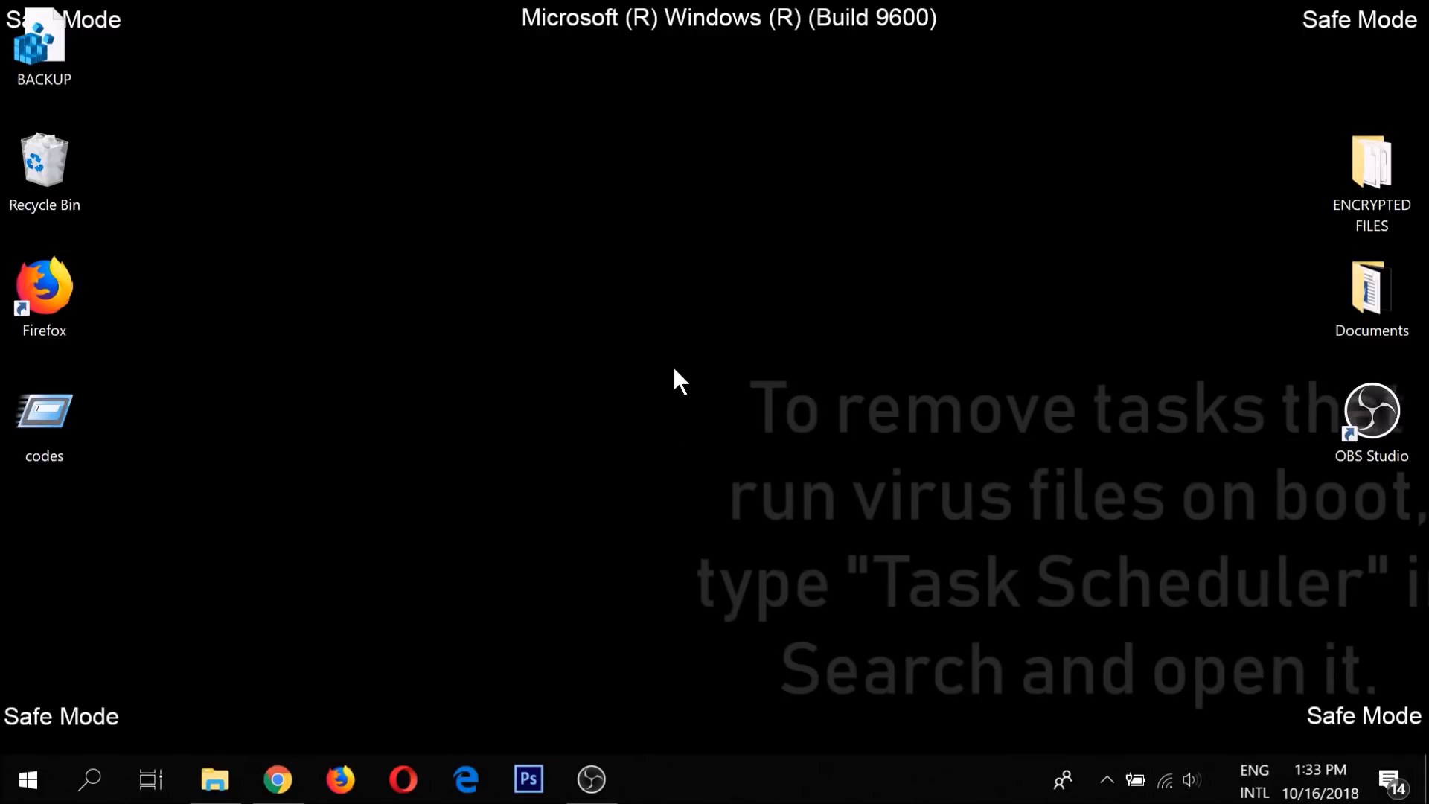
Find and open Task Scheduler, delete the "RUN THE VIRUS.exe" task from the Task Scheduler Library, and close the window
{"action": "left_click", "coordinate": [103, 773]}
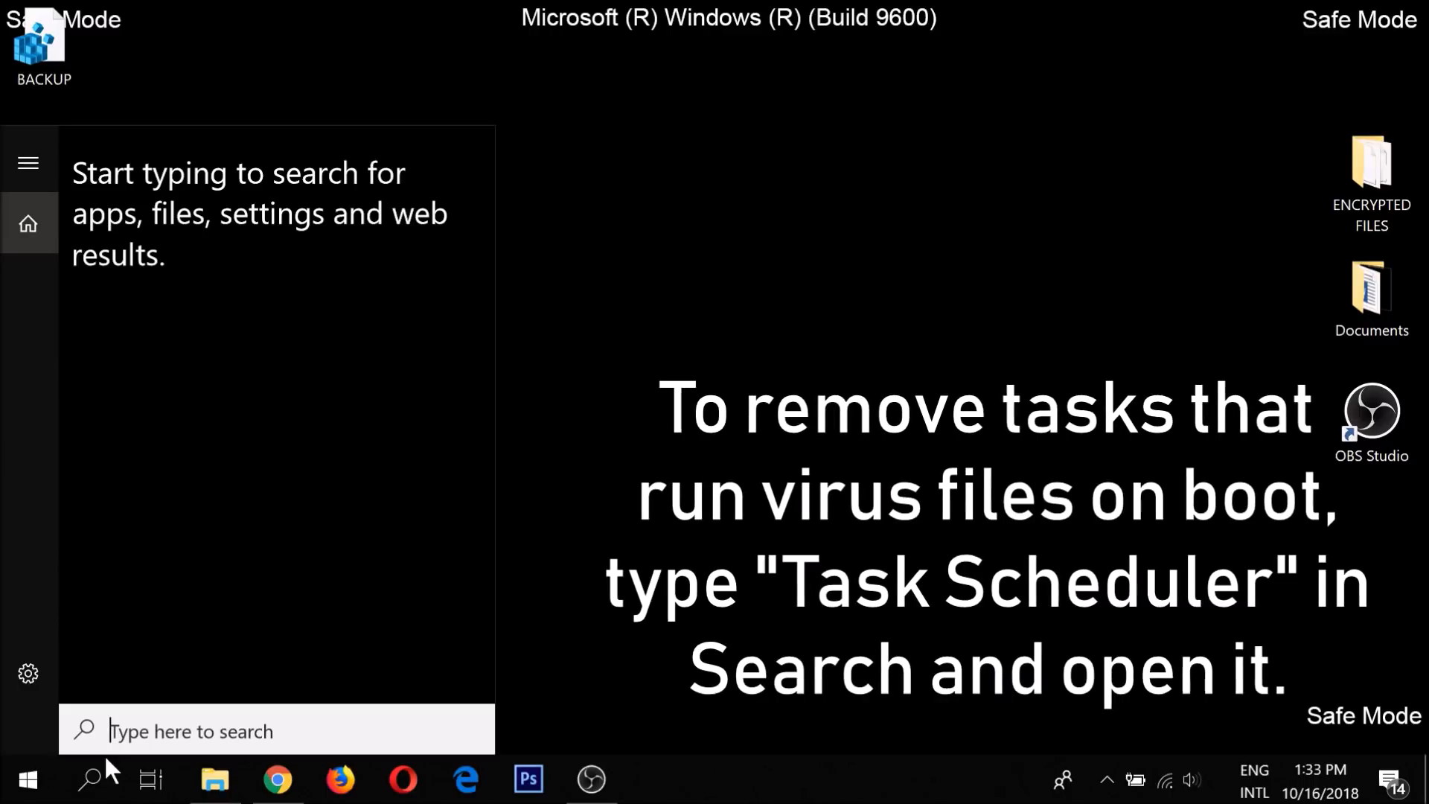
{"action": "type", "text": "Task Scheduler"}
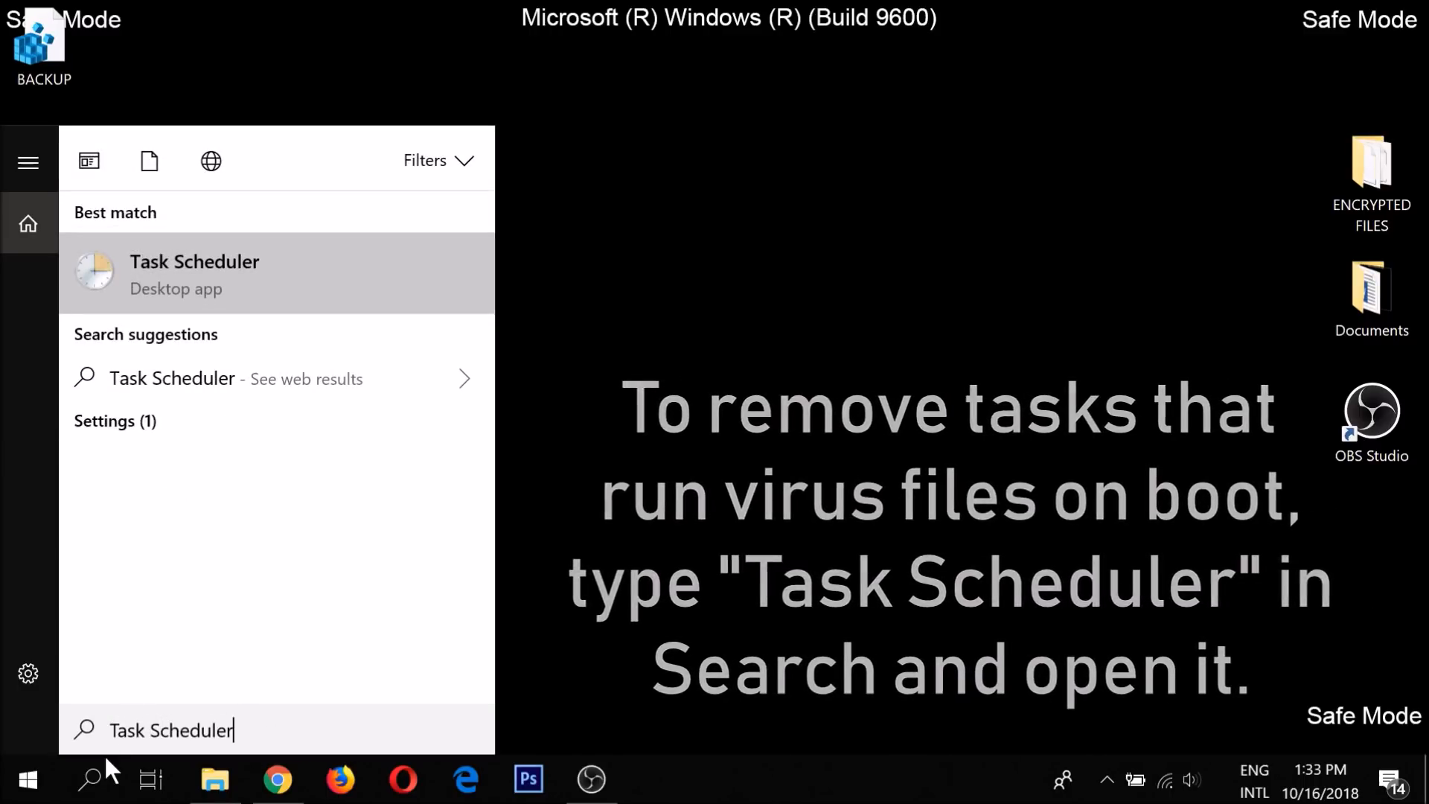
{"action": "left_click", "coordinate": [223, 282]}
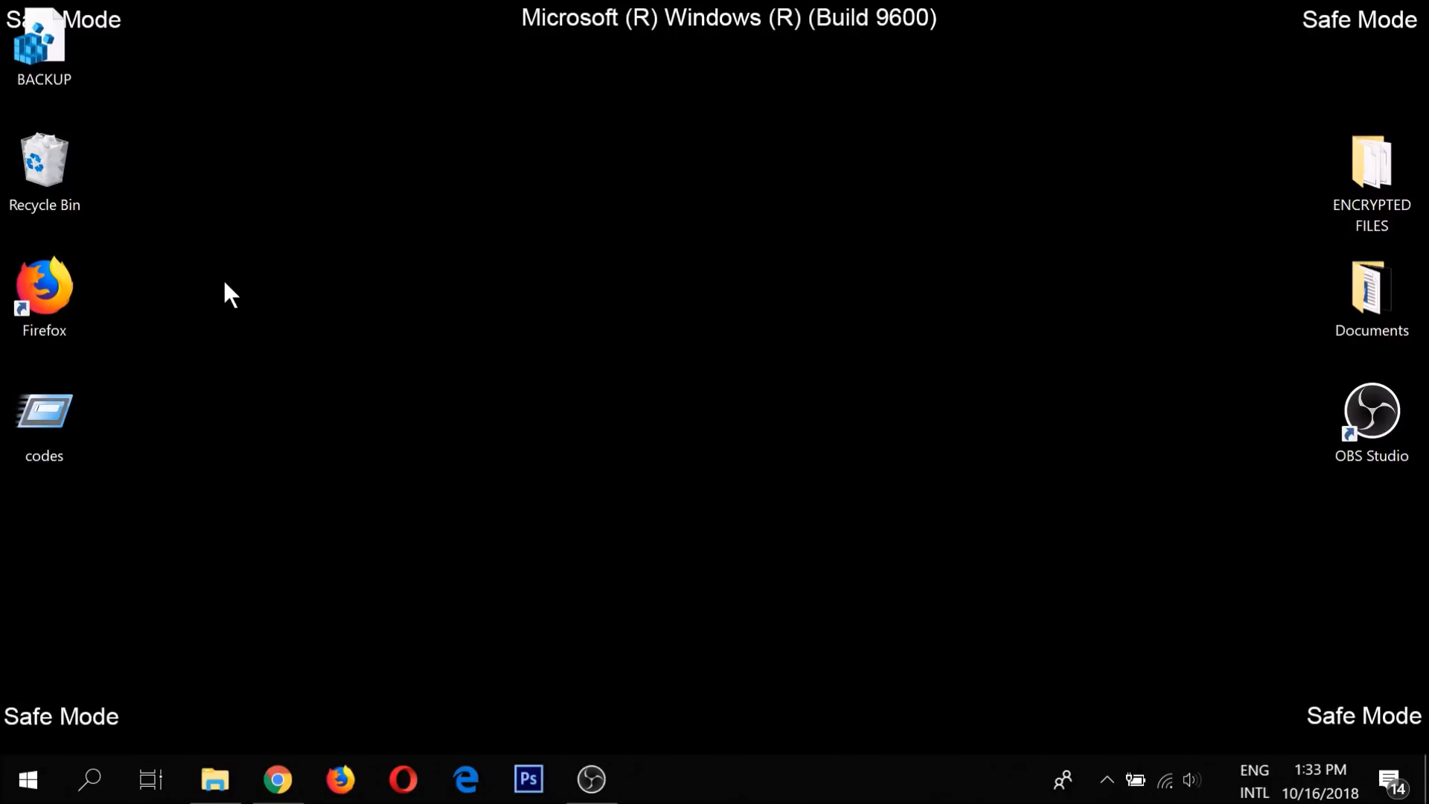
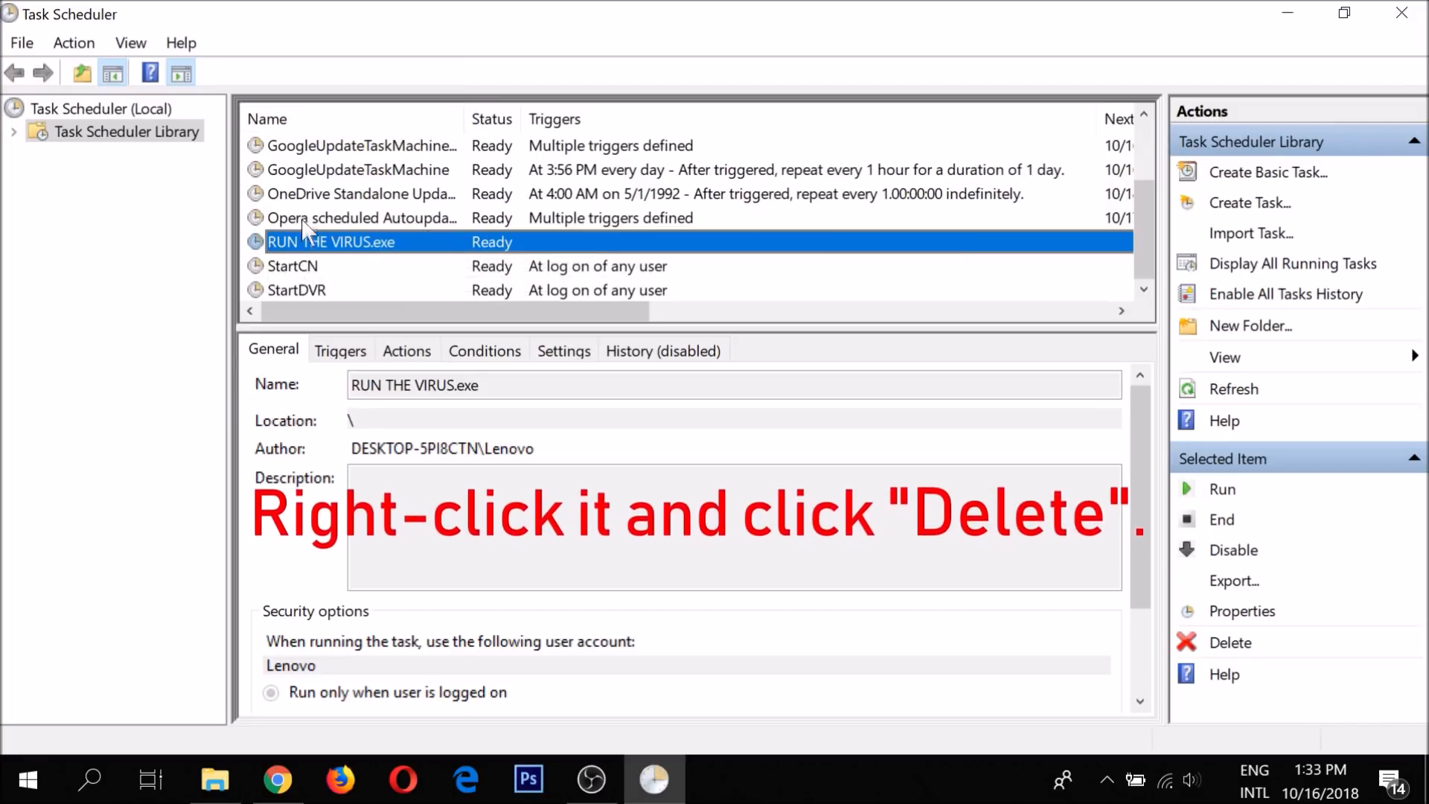
{"action": "right_click", "coordinate": [309, 250]}
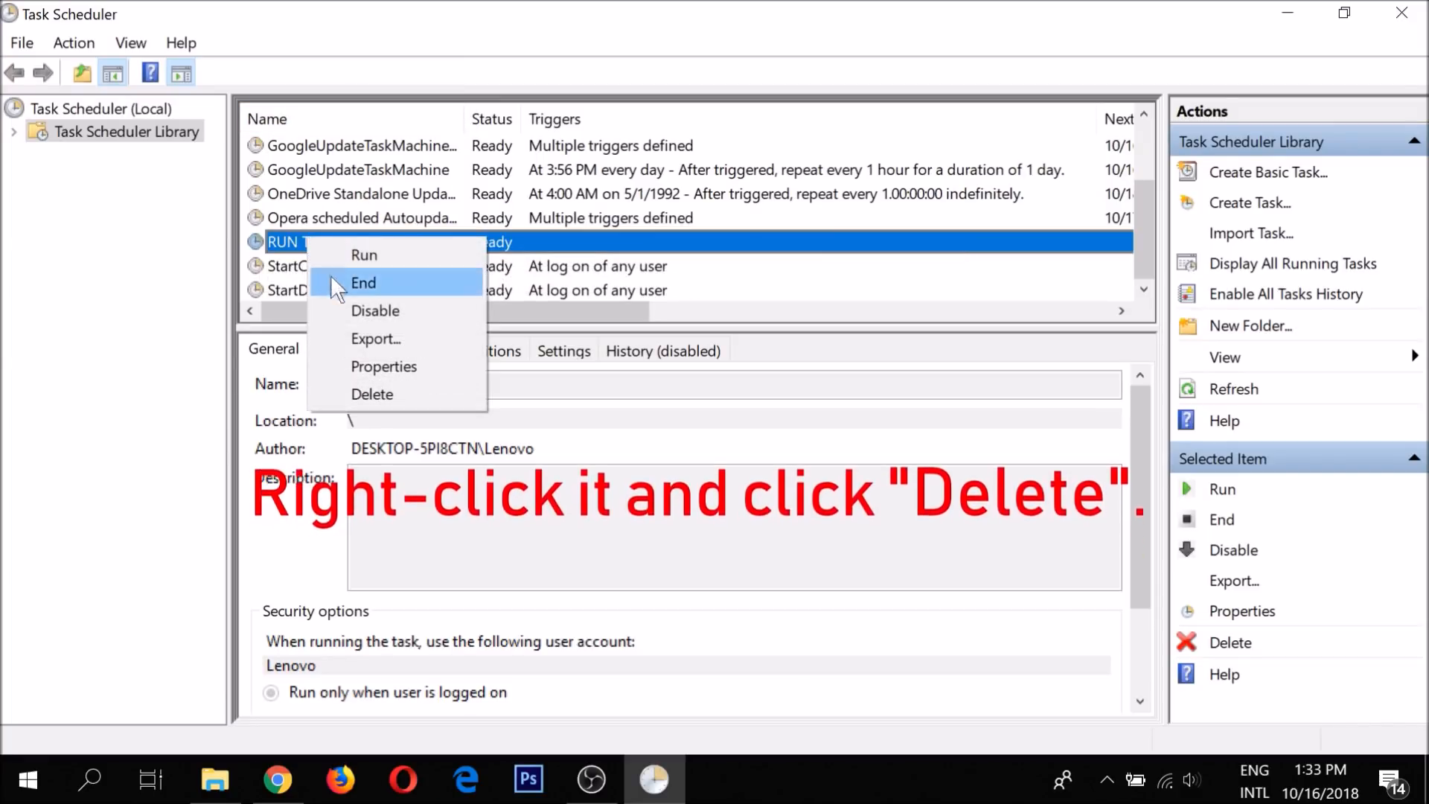
{"action": "left_click", "coordinate": [374, 384]}
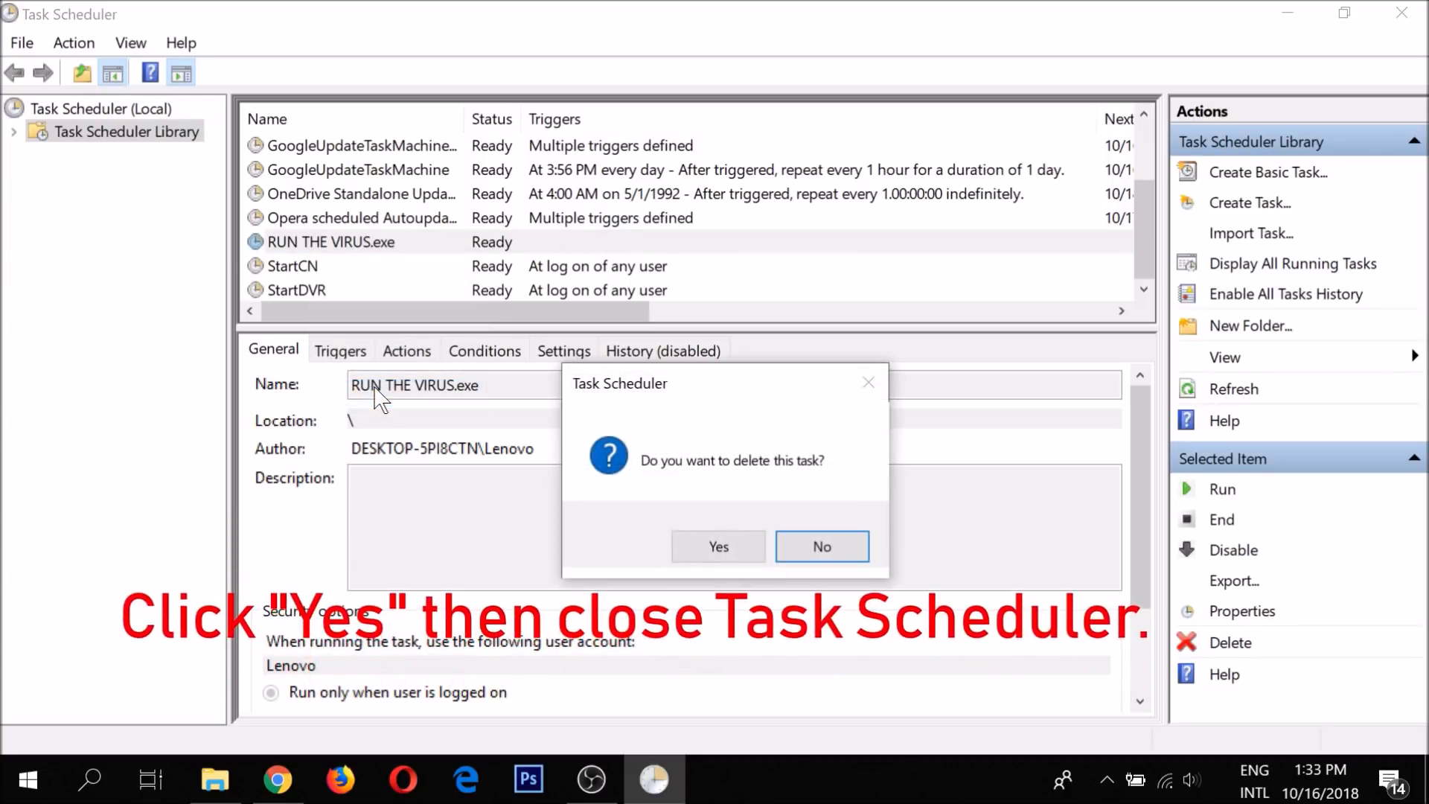
{"action": "left_click", "coordinate": [688, 547]}
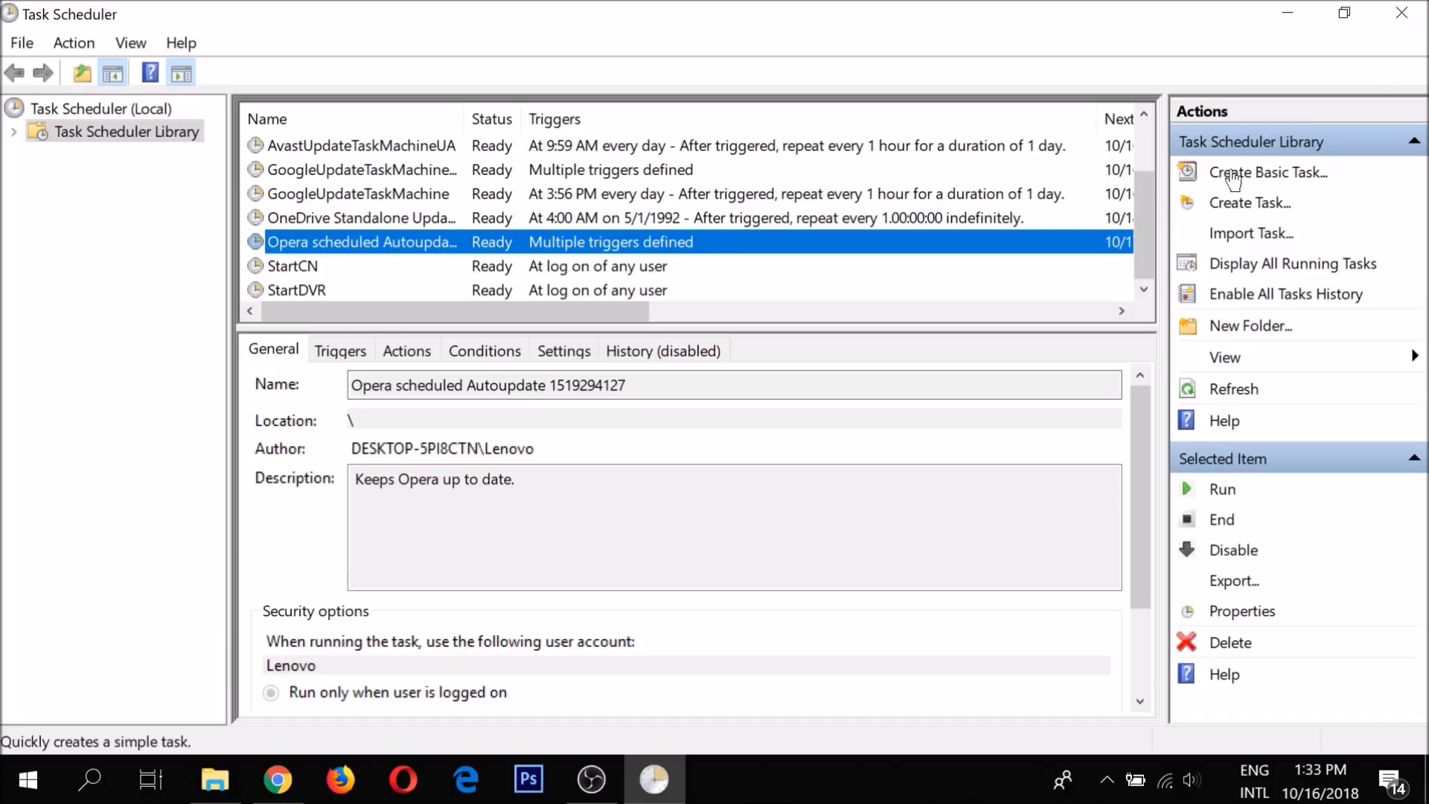
{"action": "left_click", "coordinate": [1403, 14]}
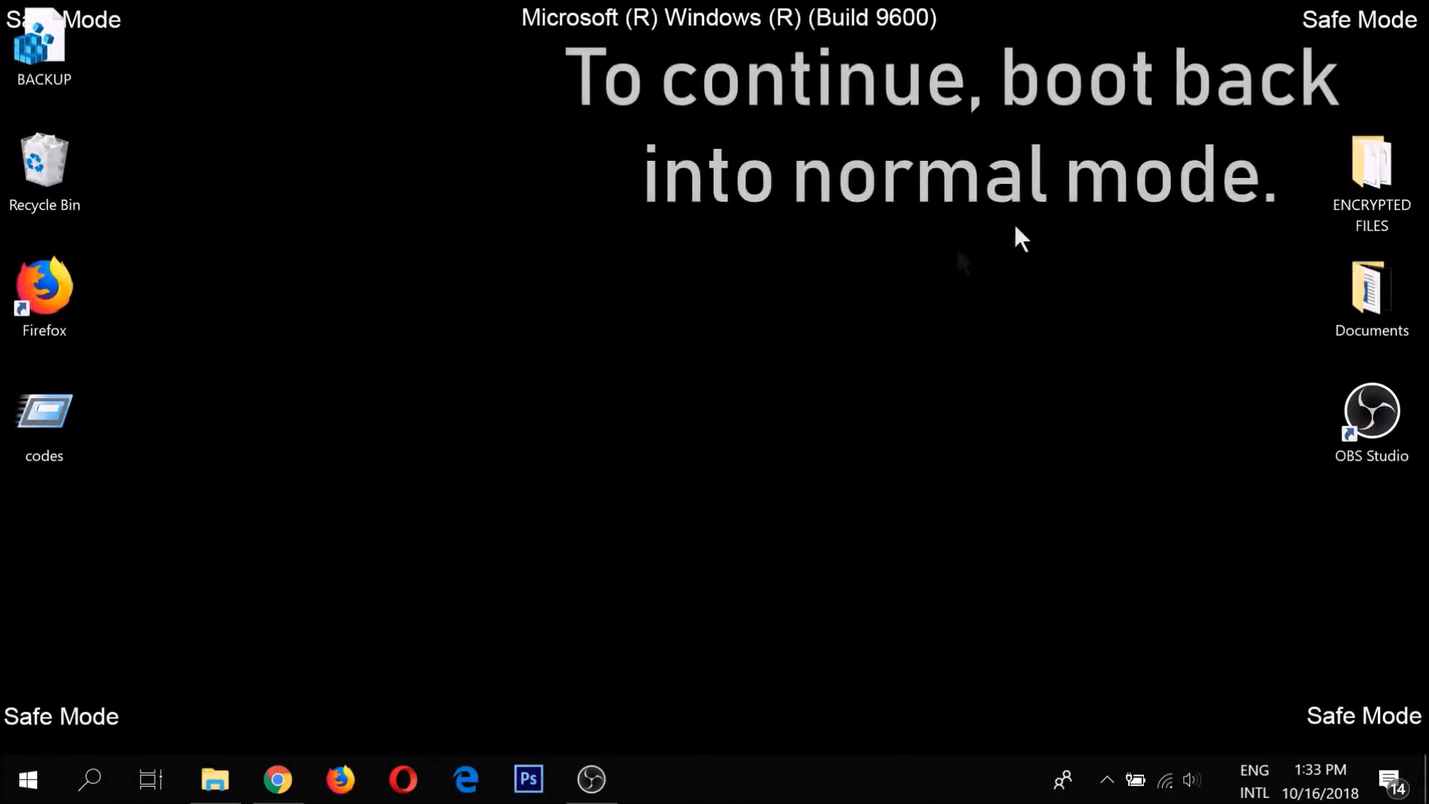
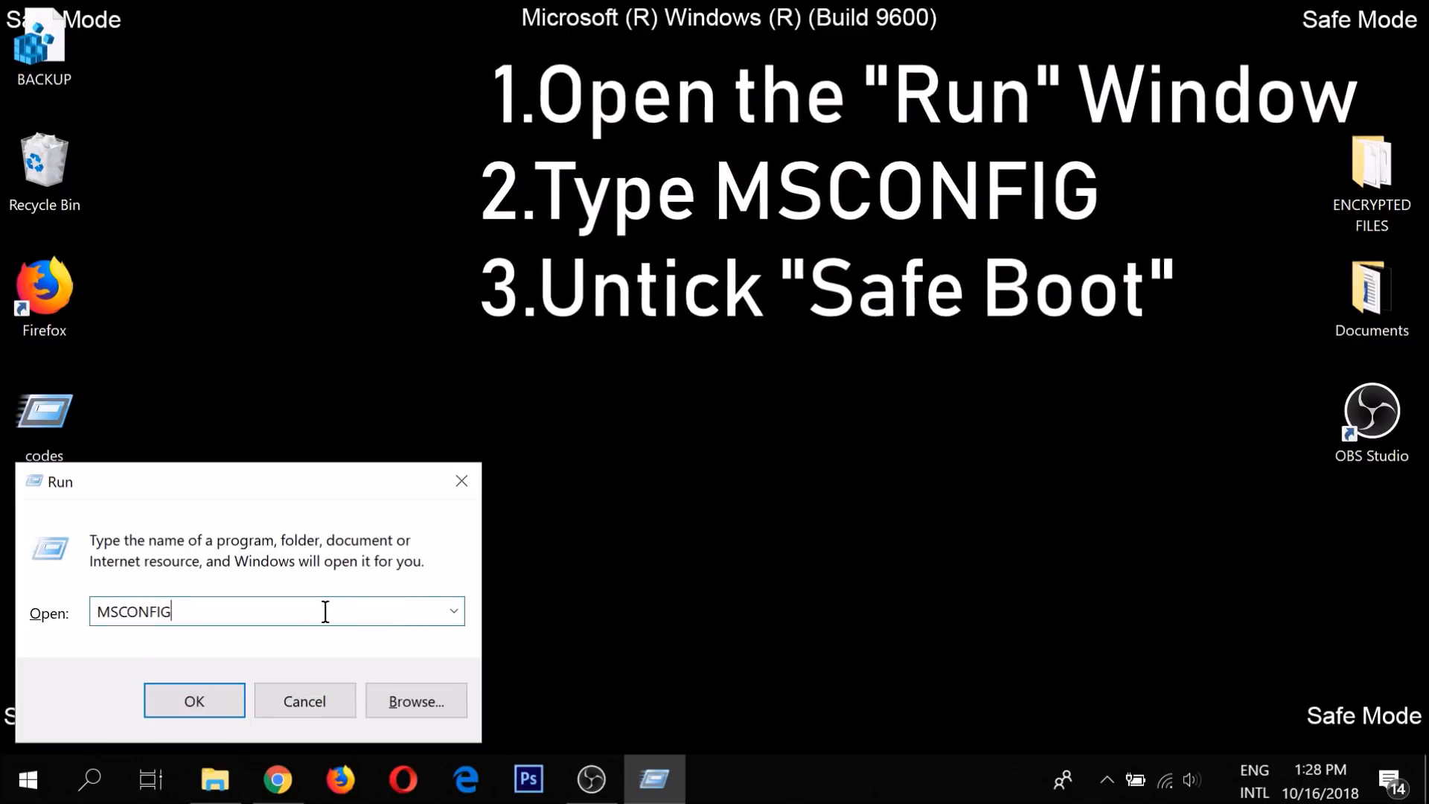
Disable Safe boot in System Configuration (MSCONFIG), apply the change, and restart the computer
{"action": "left_click", "coordinate": [225, 695]}
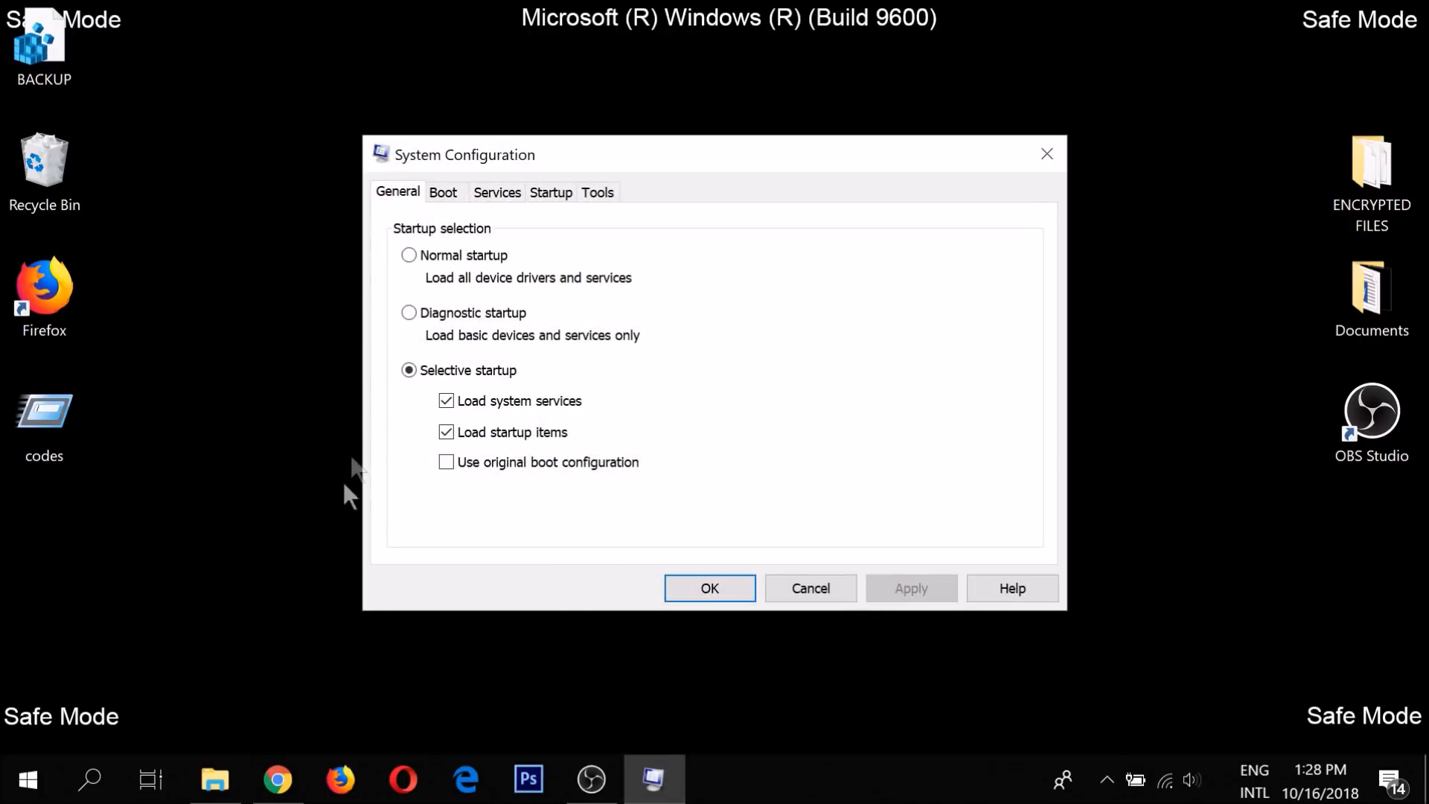
{"action": "left_click", "coordinate": [443, 193]}
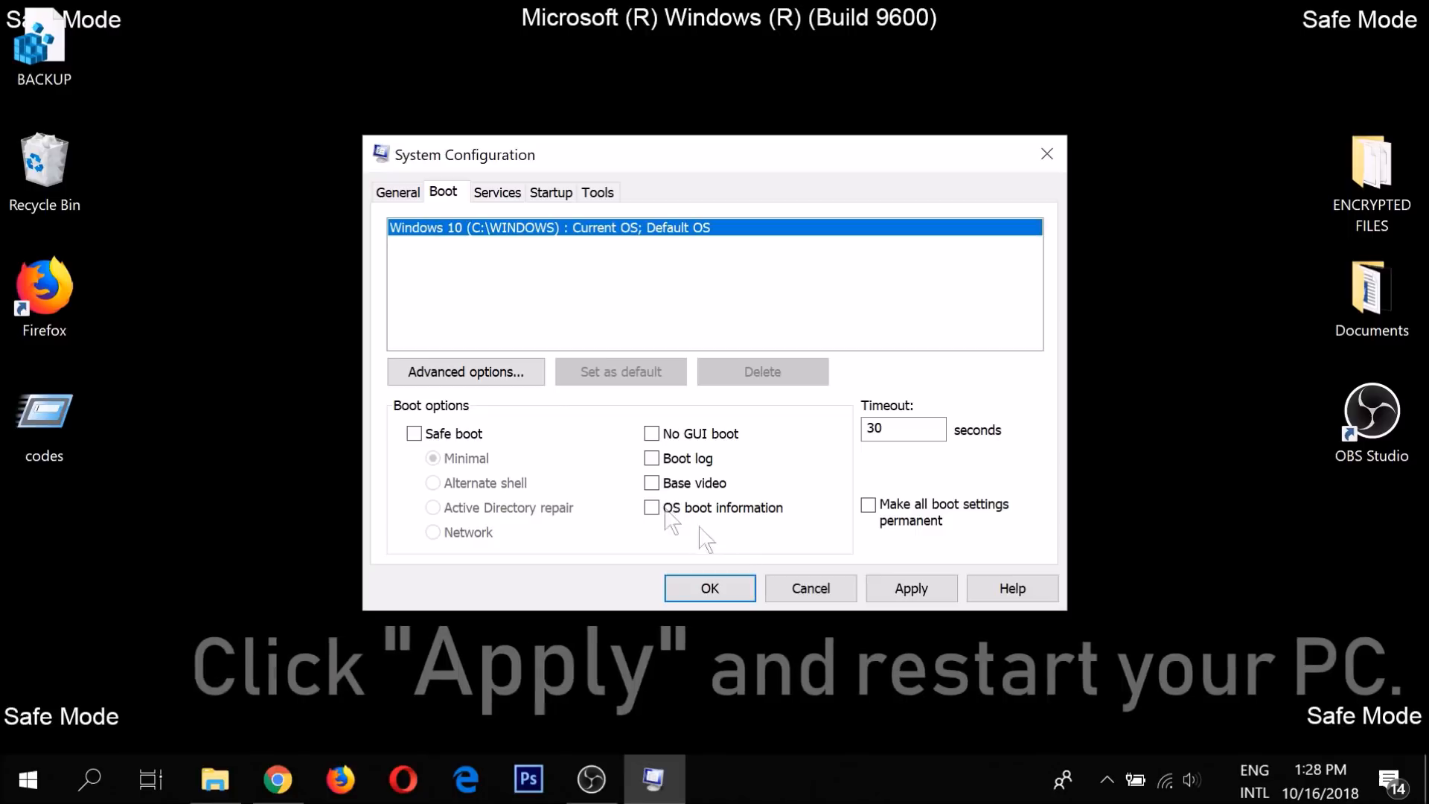
{"action": "left_click", "coordinate": [911, 588]}
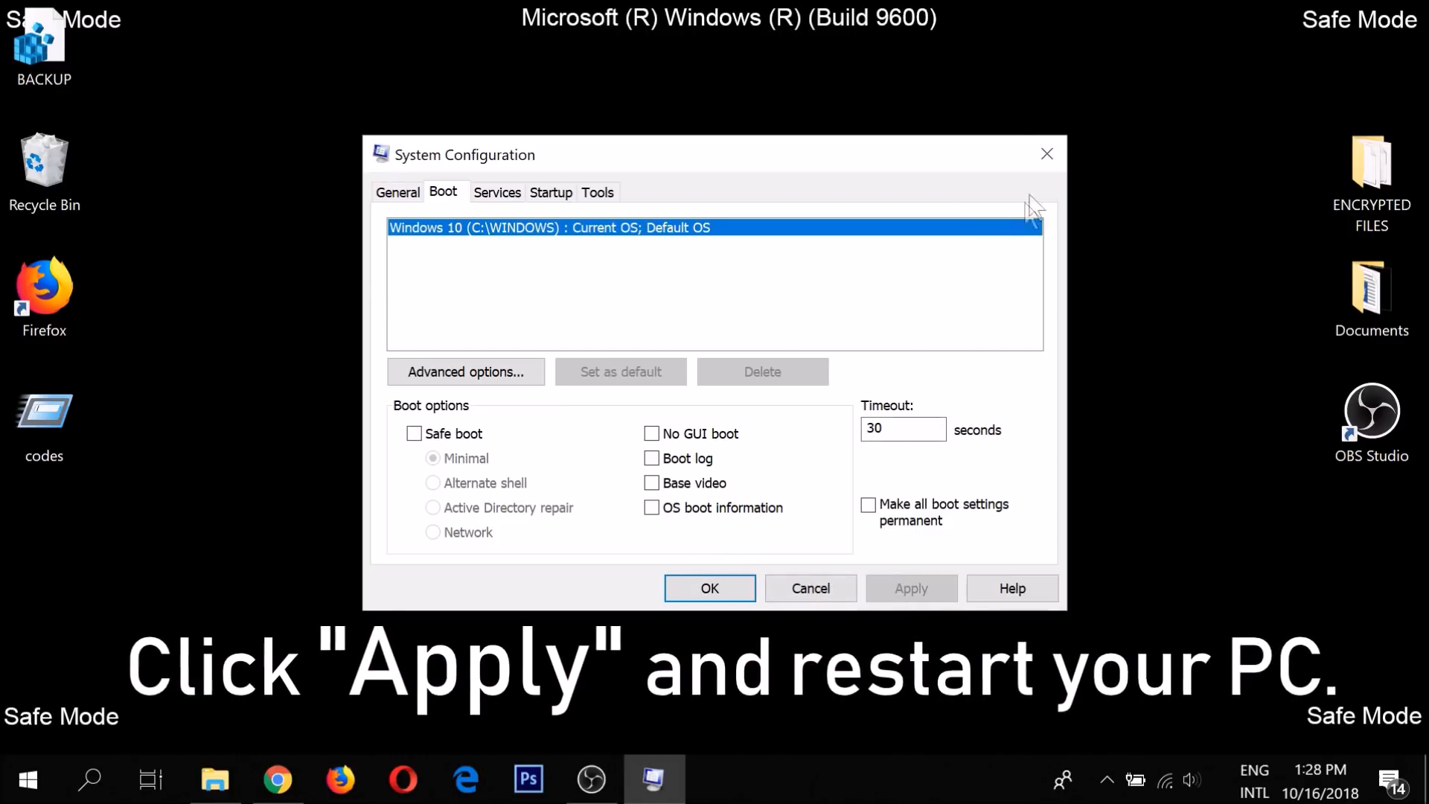
{"action": "left_click", "coordinate": [1047, 154]}
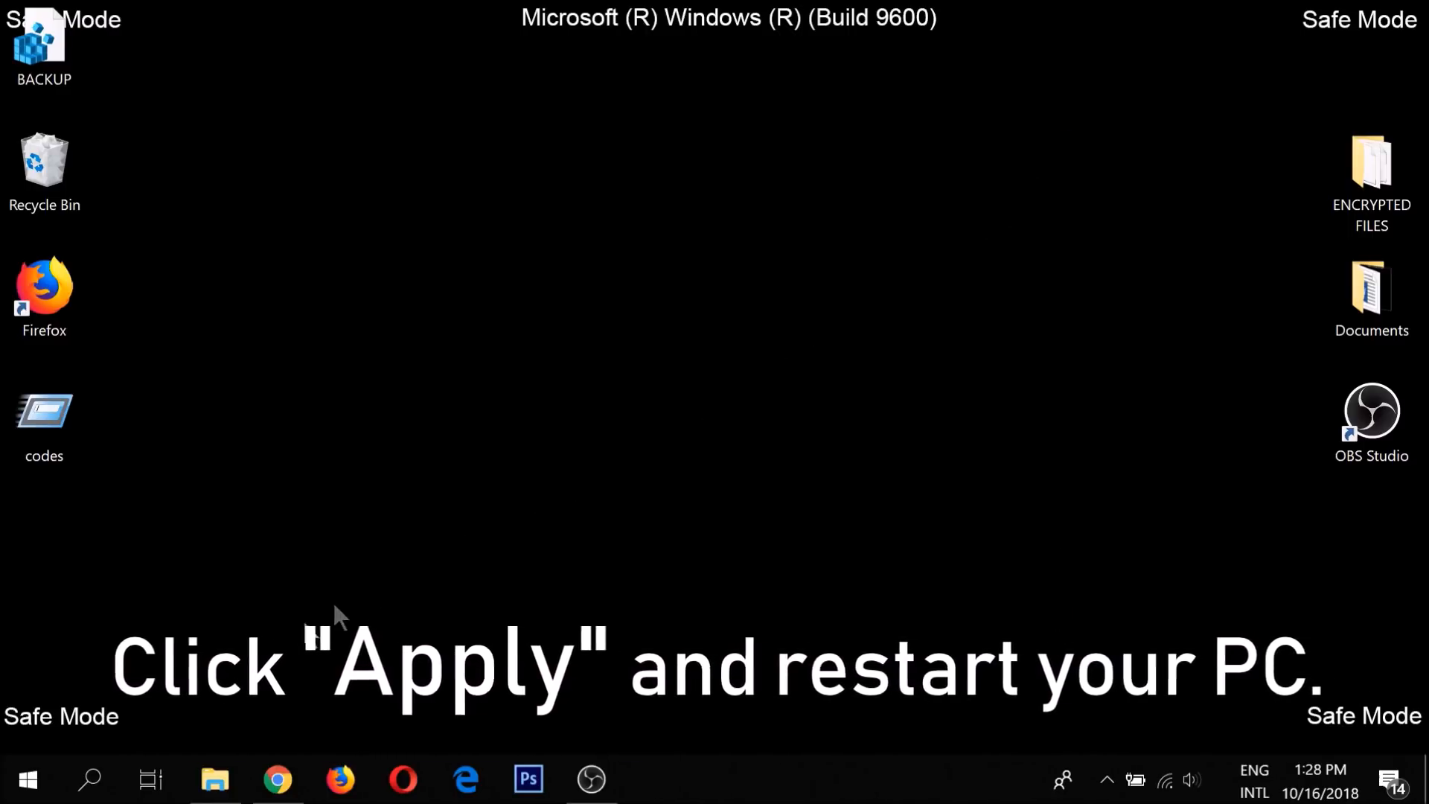
{"action": "left_click", "coordinate": [31, 777]}
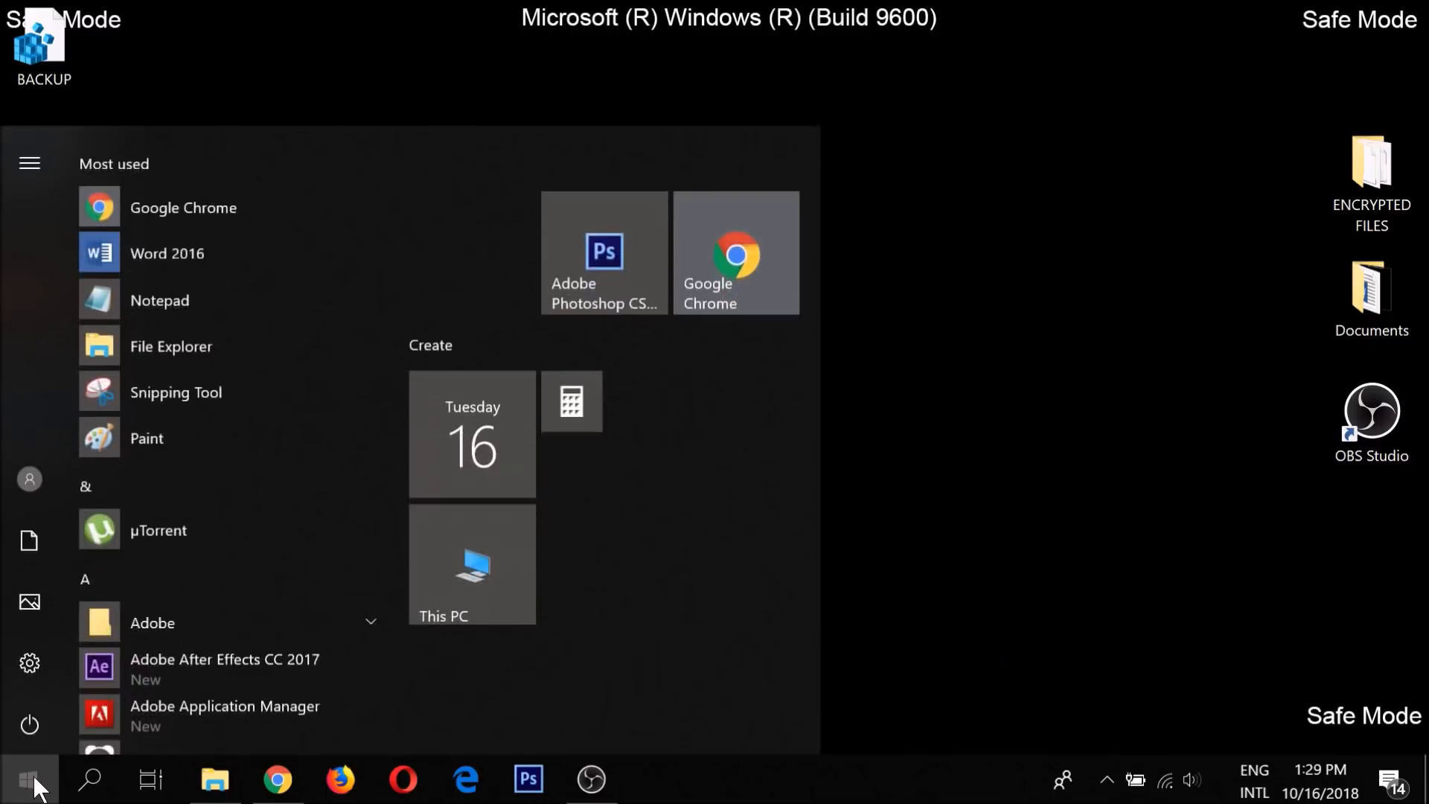
{"action": "left_click", "coordinate": [42, 730]}
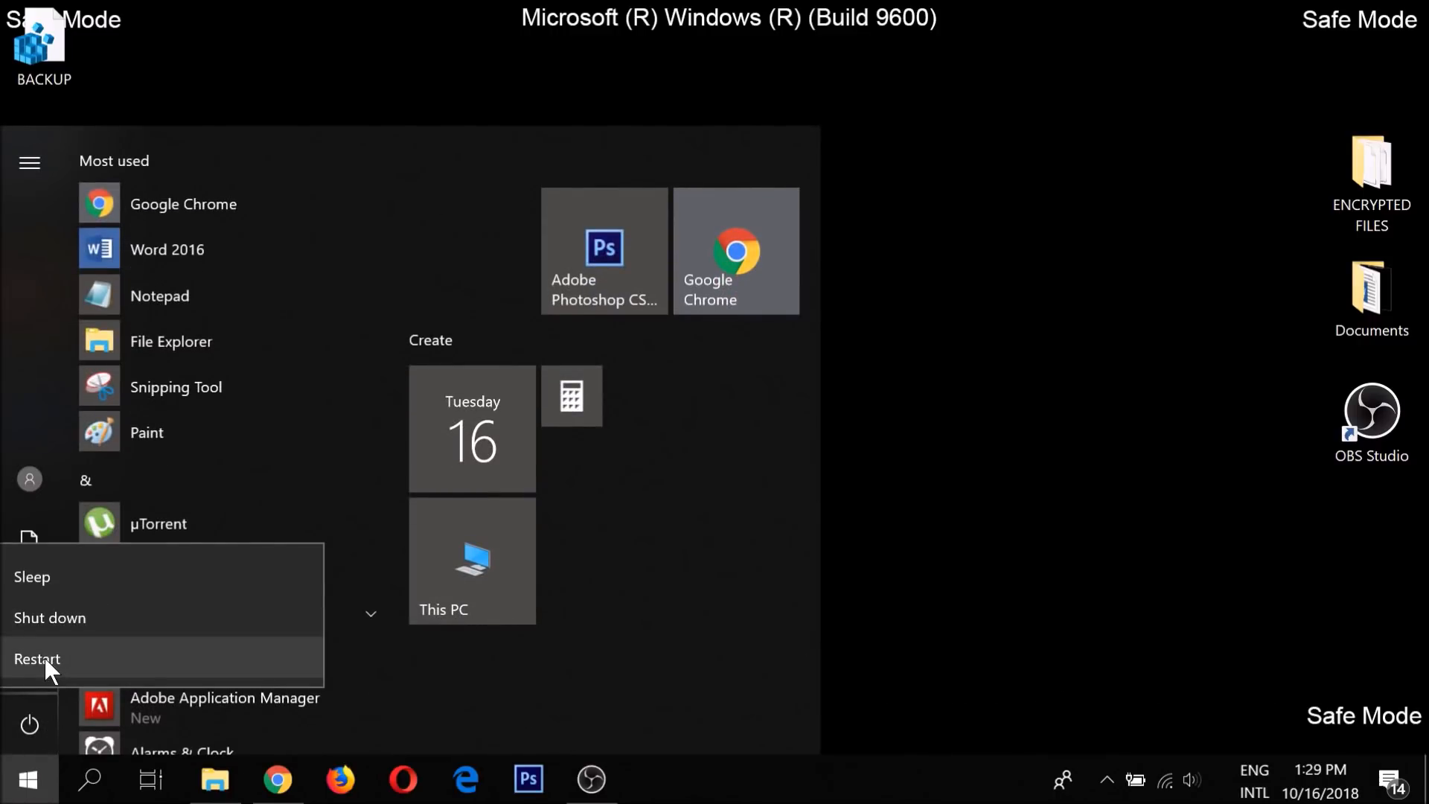
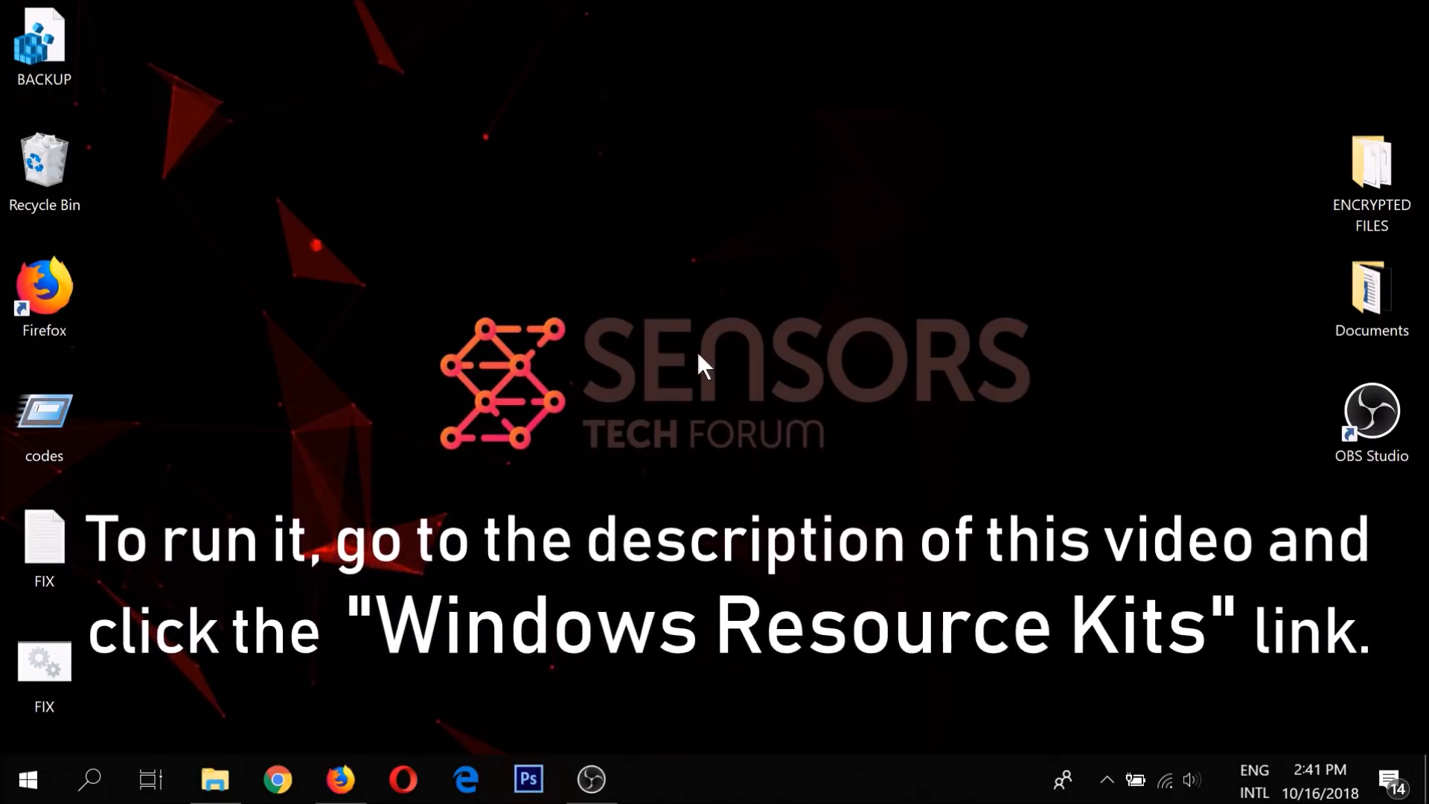
Switch to Firefox, follow the Windows Resource Kits link in the video description, and download subinacl.msi from the Microsoft page
{"action": "left_click", "coordinate": [343, 780]}
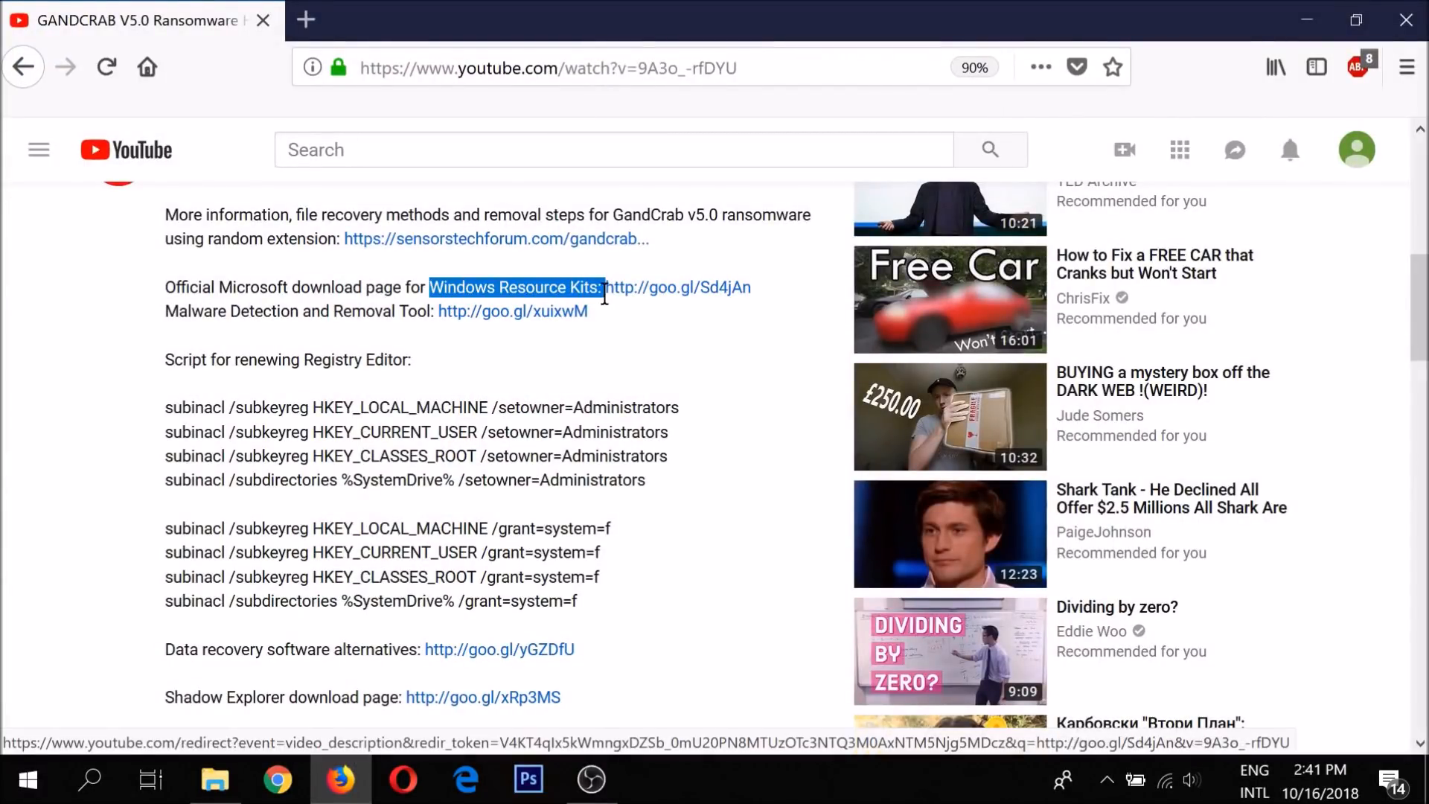
{"action": "left_click", "coordinate": [656, 292]}
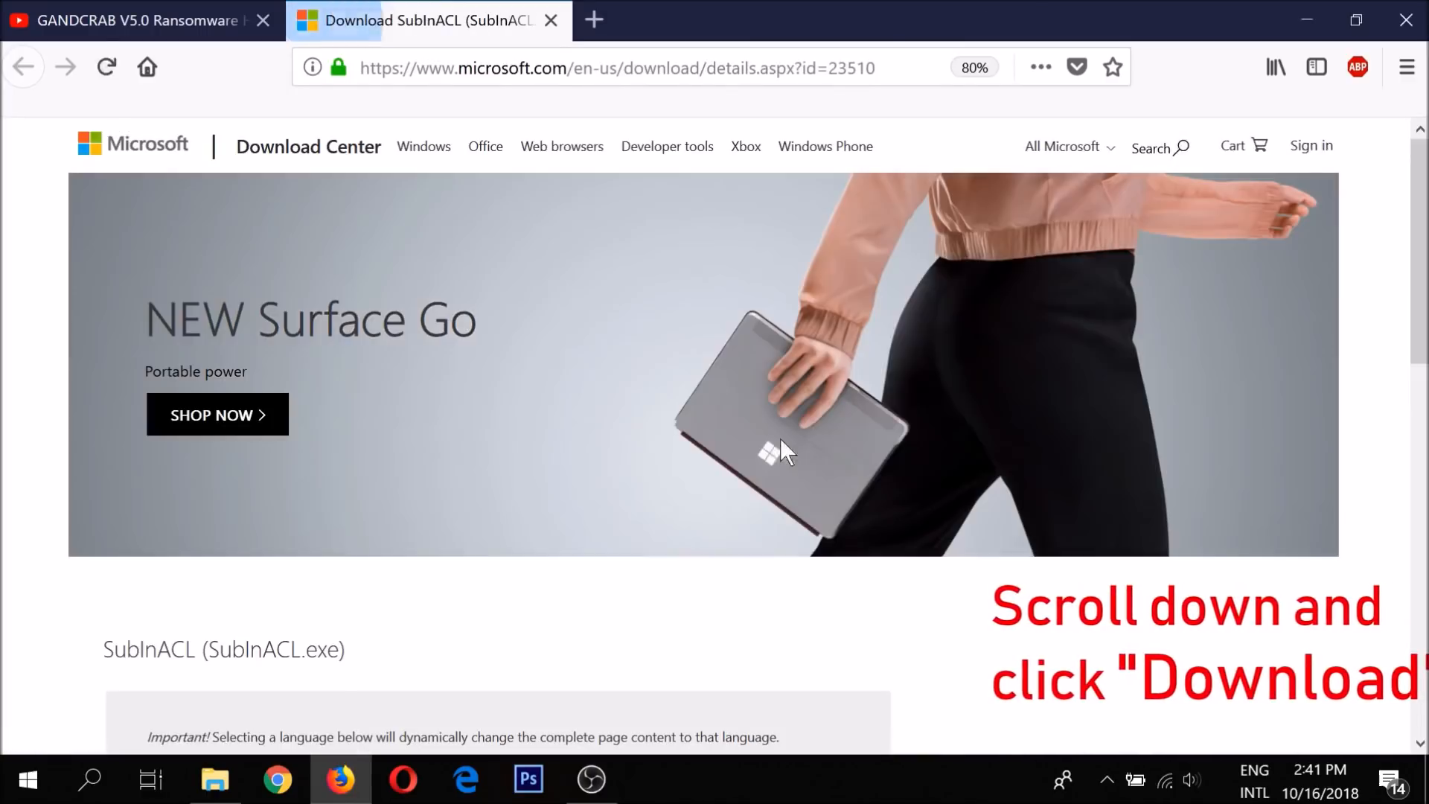
{"action": "scroll", "coordinate": [782, 452], "scroll_direction": "down", "scroll_amount": 3}
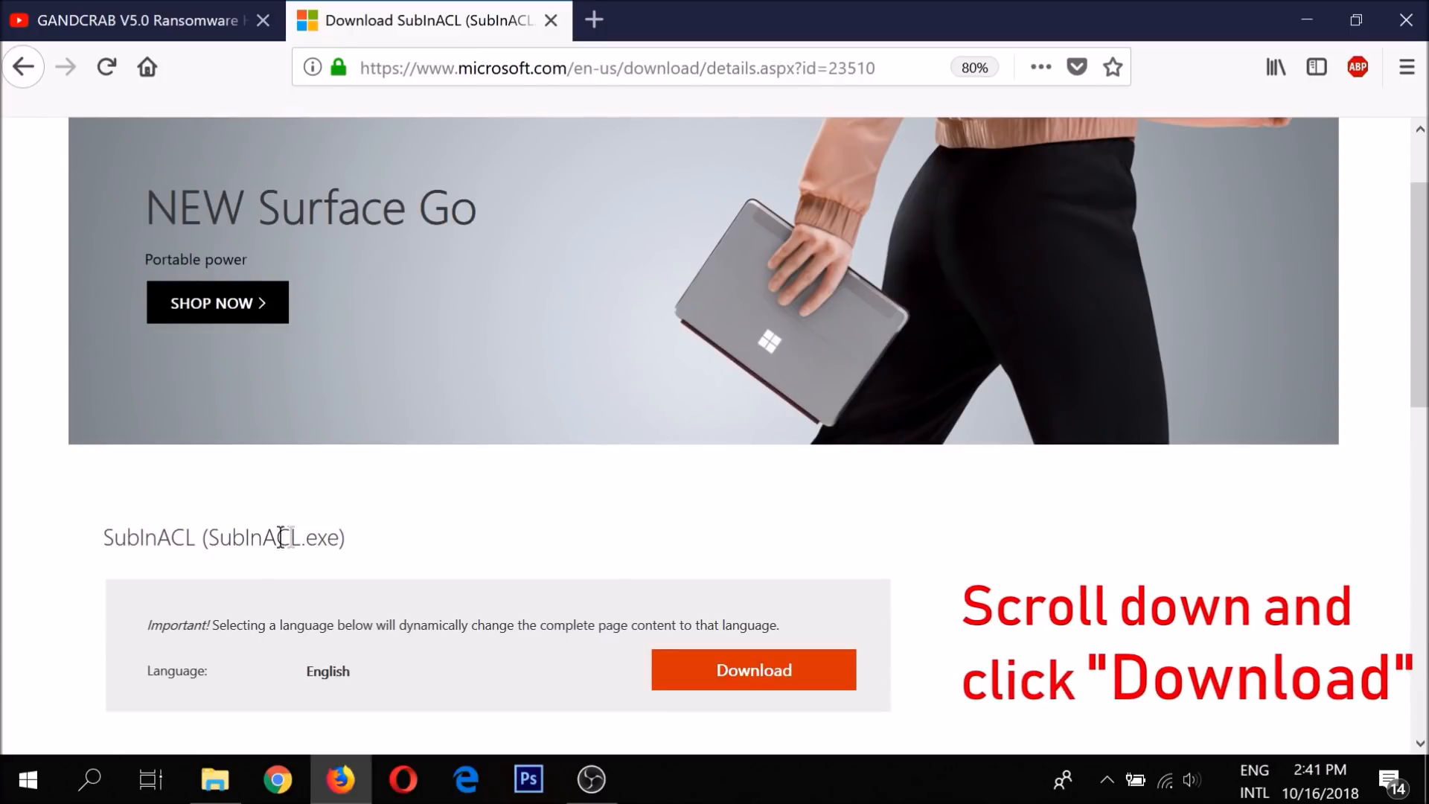
{"action": "left_click", "coordinate": [683, 680]}
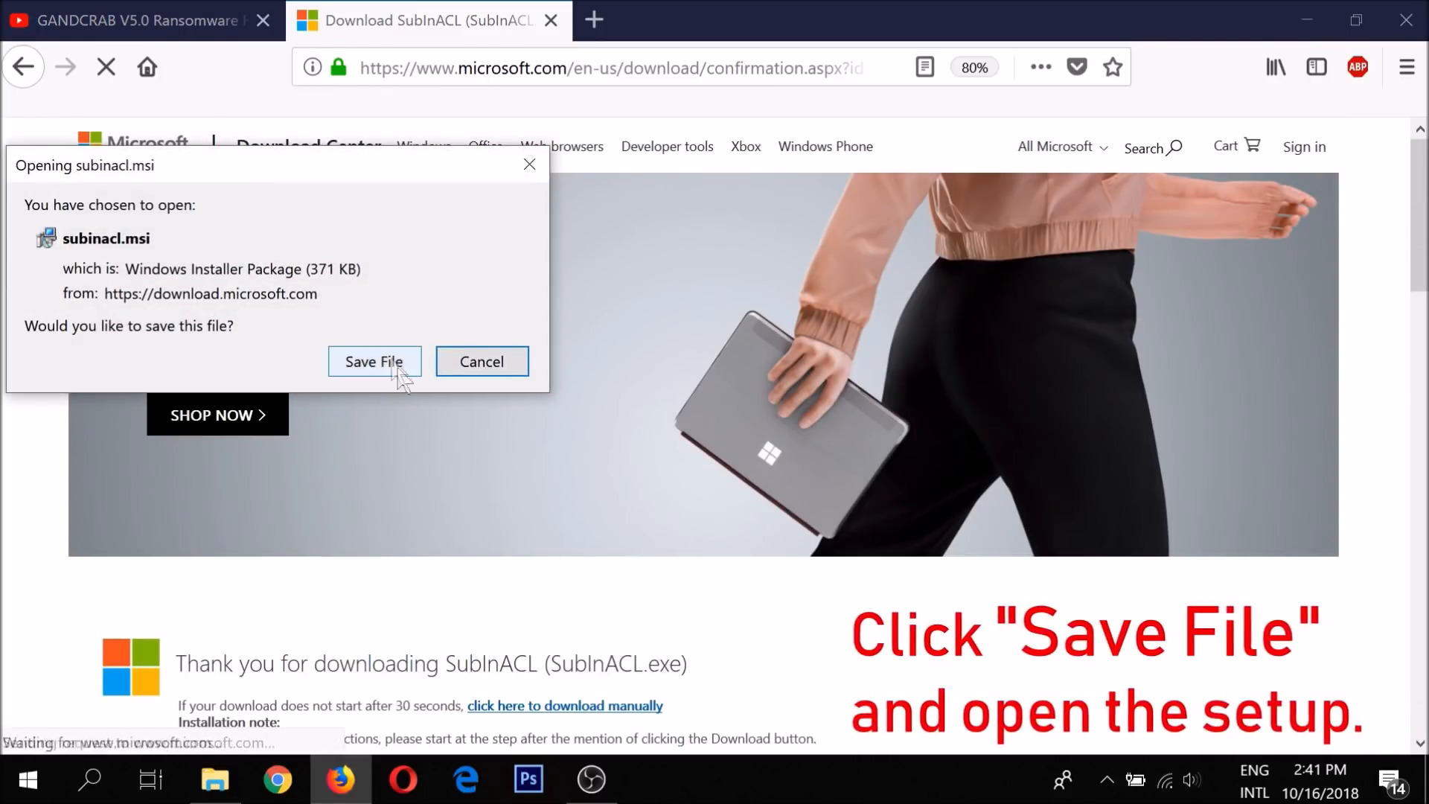
{"action": "left_click", "coordinate": [390, 363]}
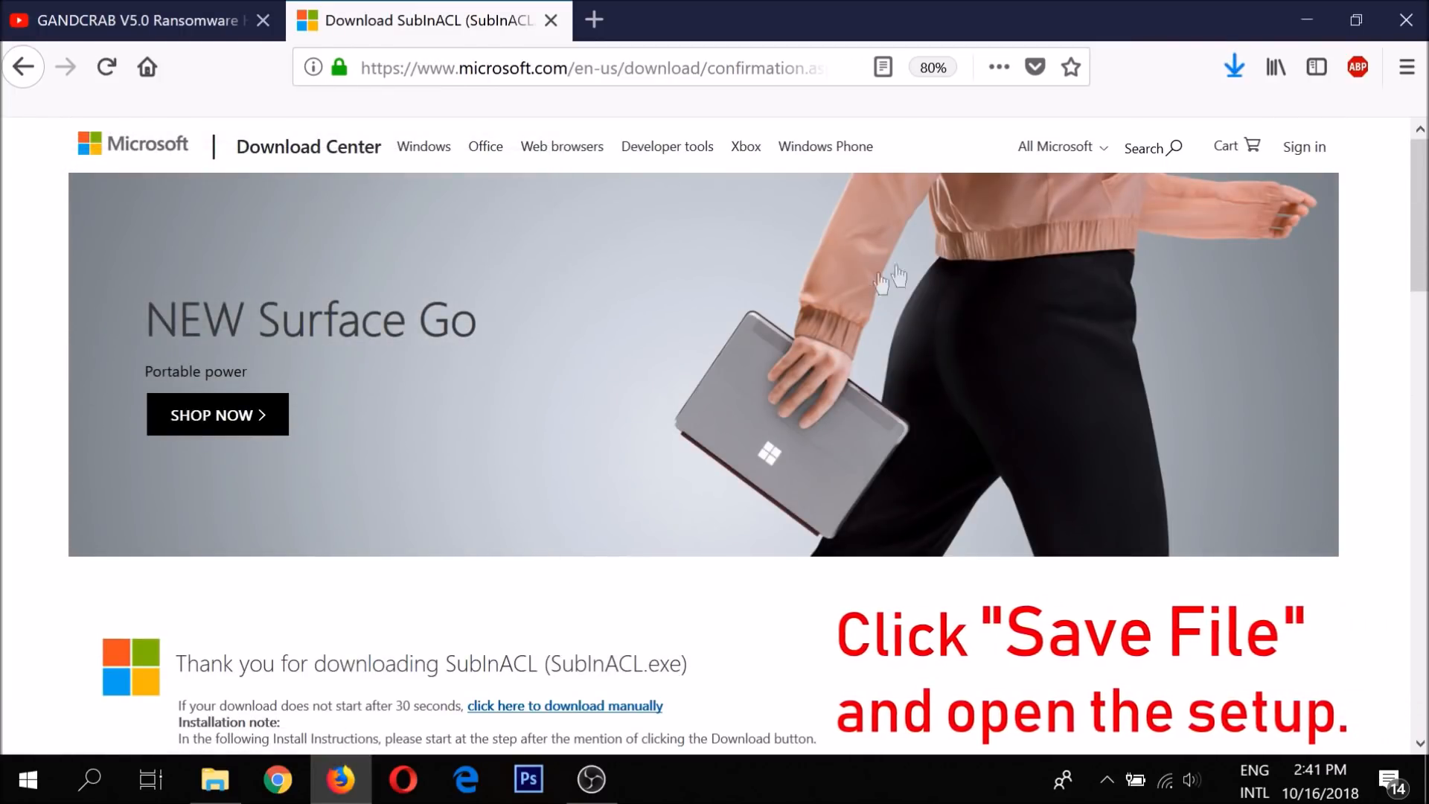
Launch the downloaded subinacl.msi, accept the license agreement, and complete the Windows Resource Kit Tools installation
{"action": "left_click", "coordinate": [1231, 81]}
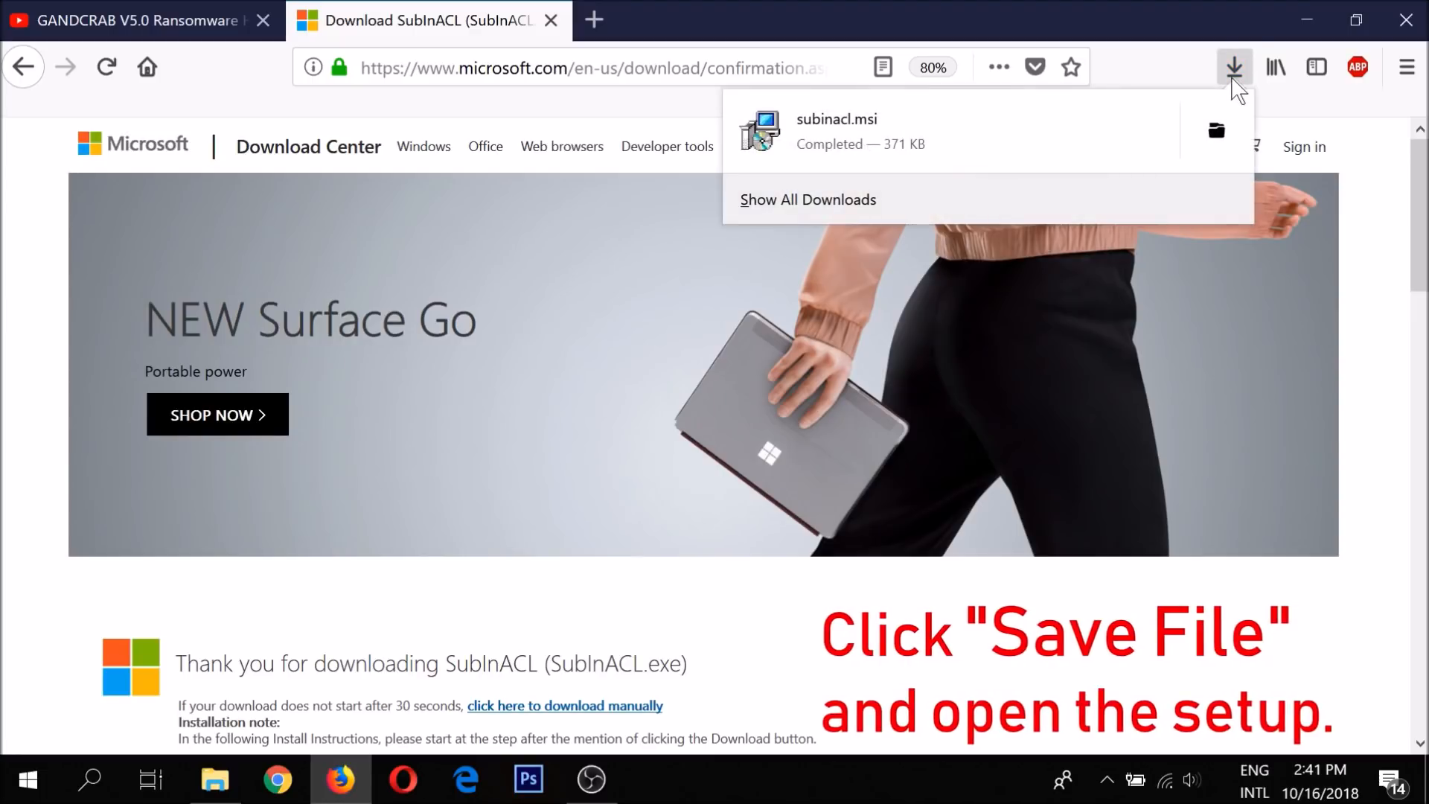
{"action": "left_click", "coordinate": [906, 127]}
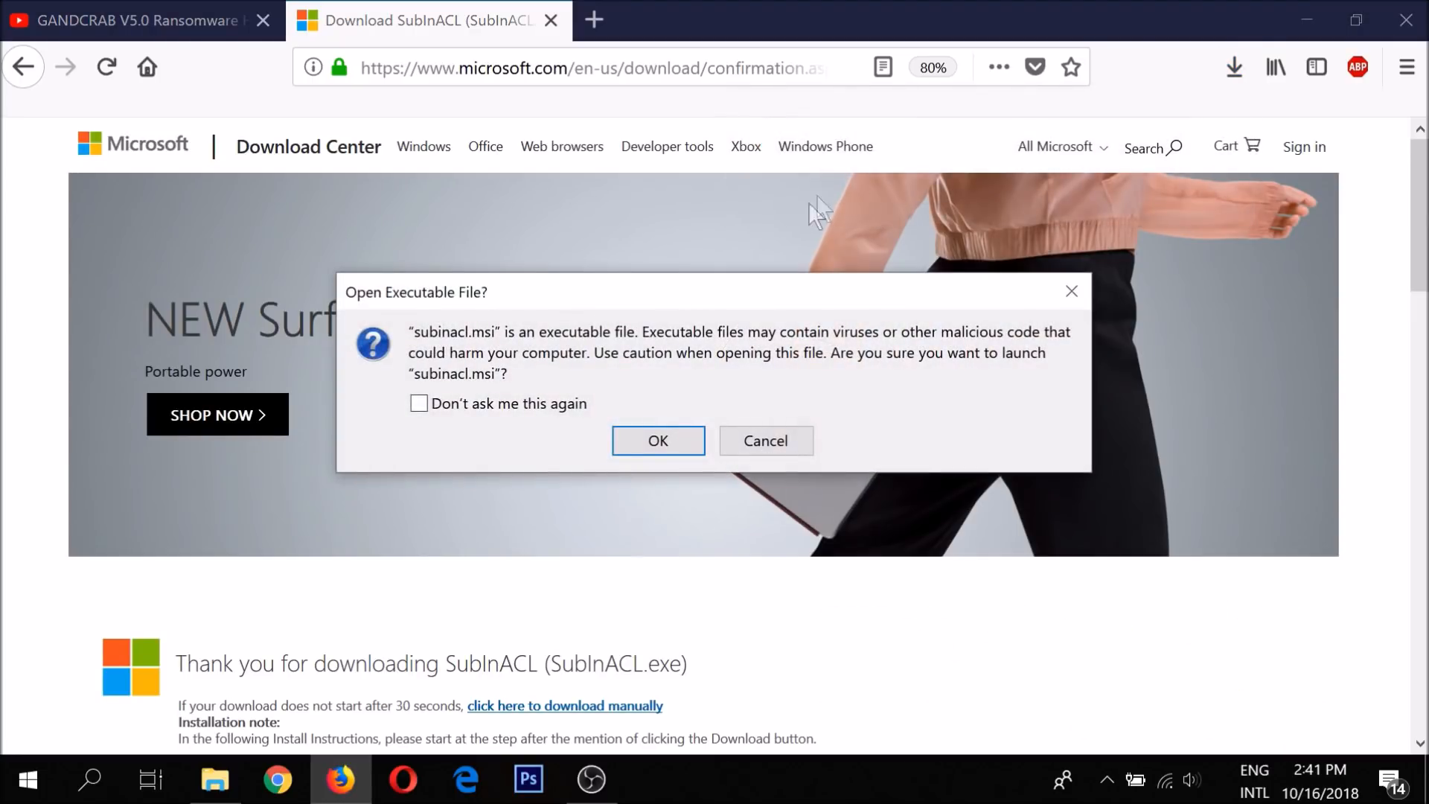
{"action": "left_click", "coordinate": [658, 444]}
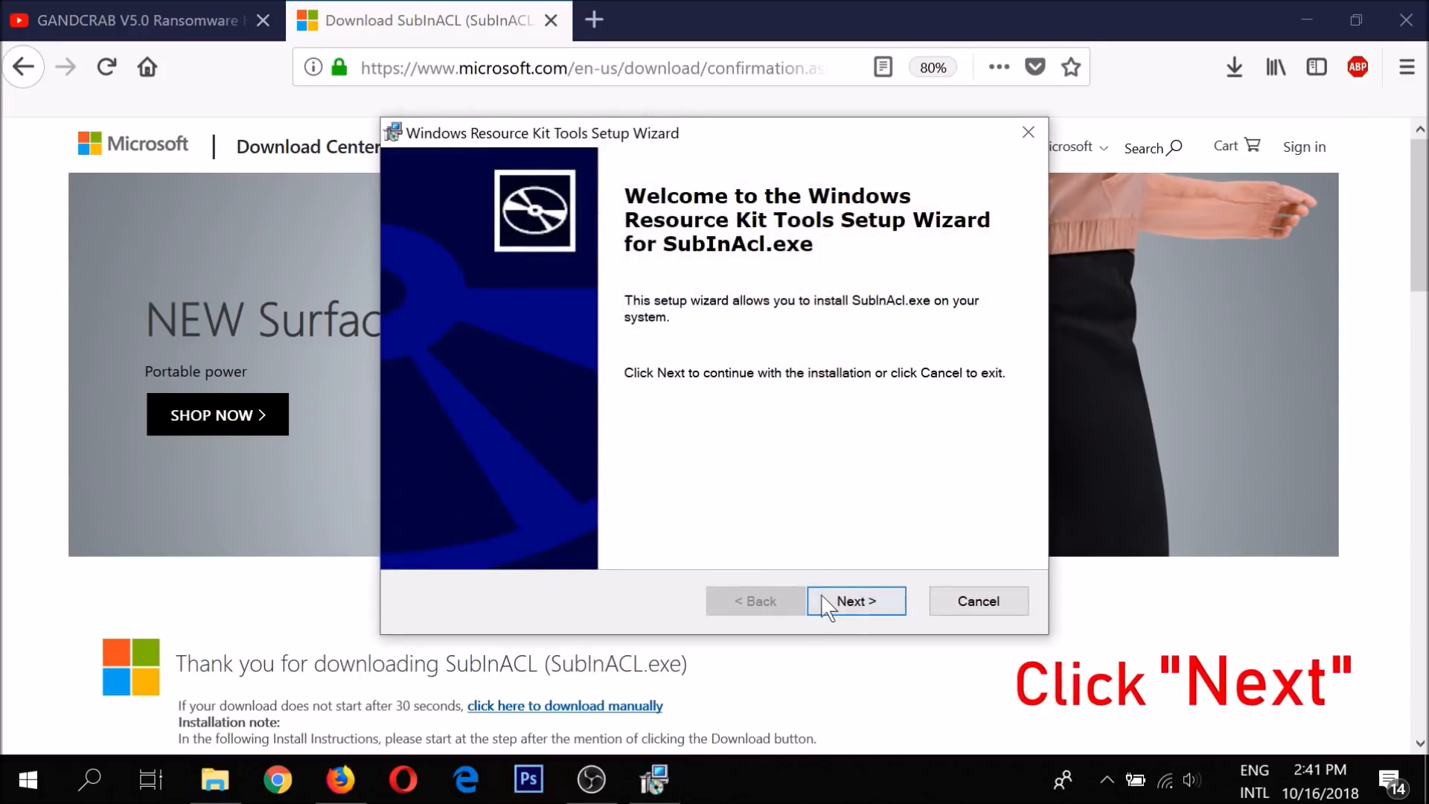
{"action": "left_click", "coordinate": [821, 600]}
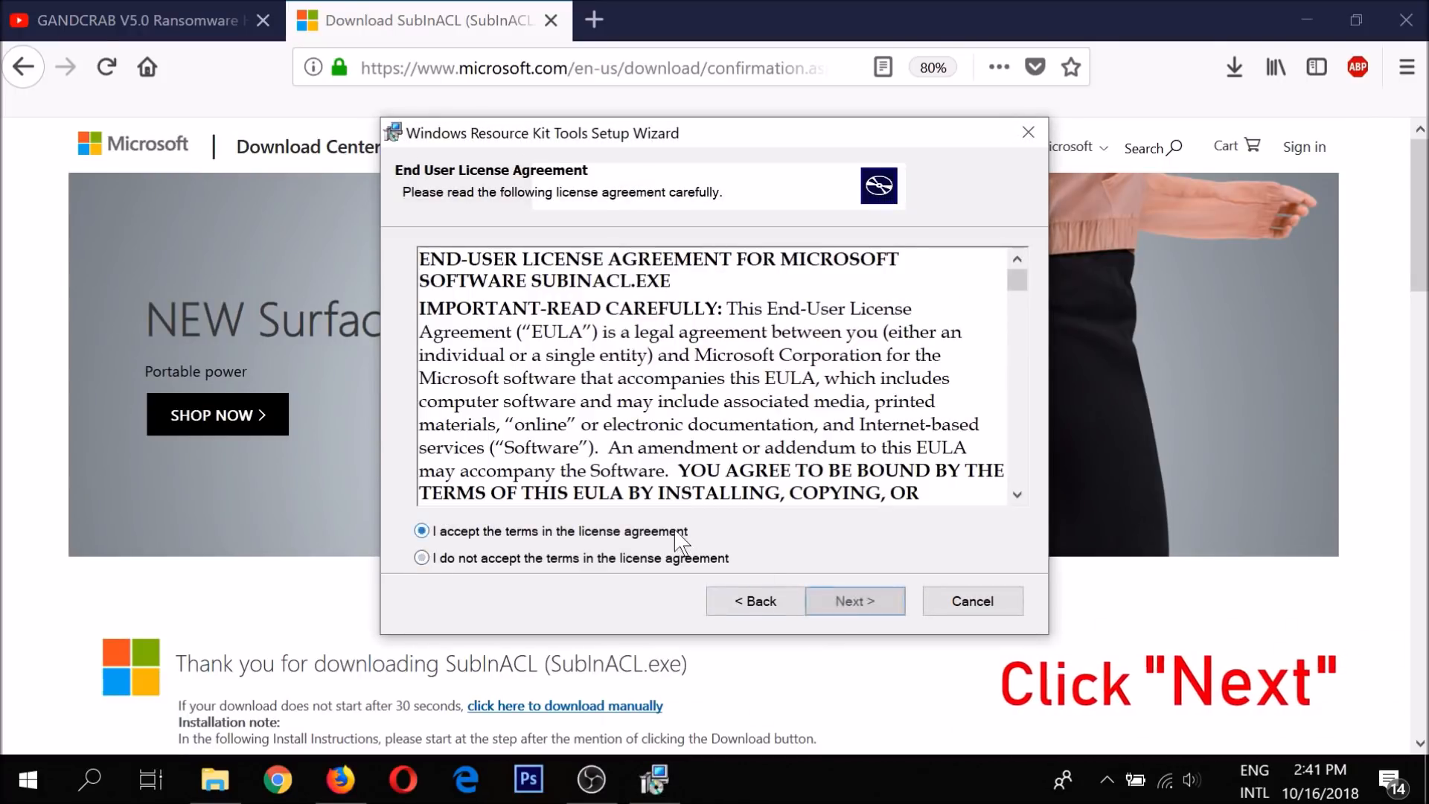
{"action": "left_click", "coordinate": [854, 601]}
{"action": "left_click", "coordinate": [856, 596]}
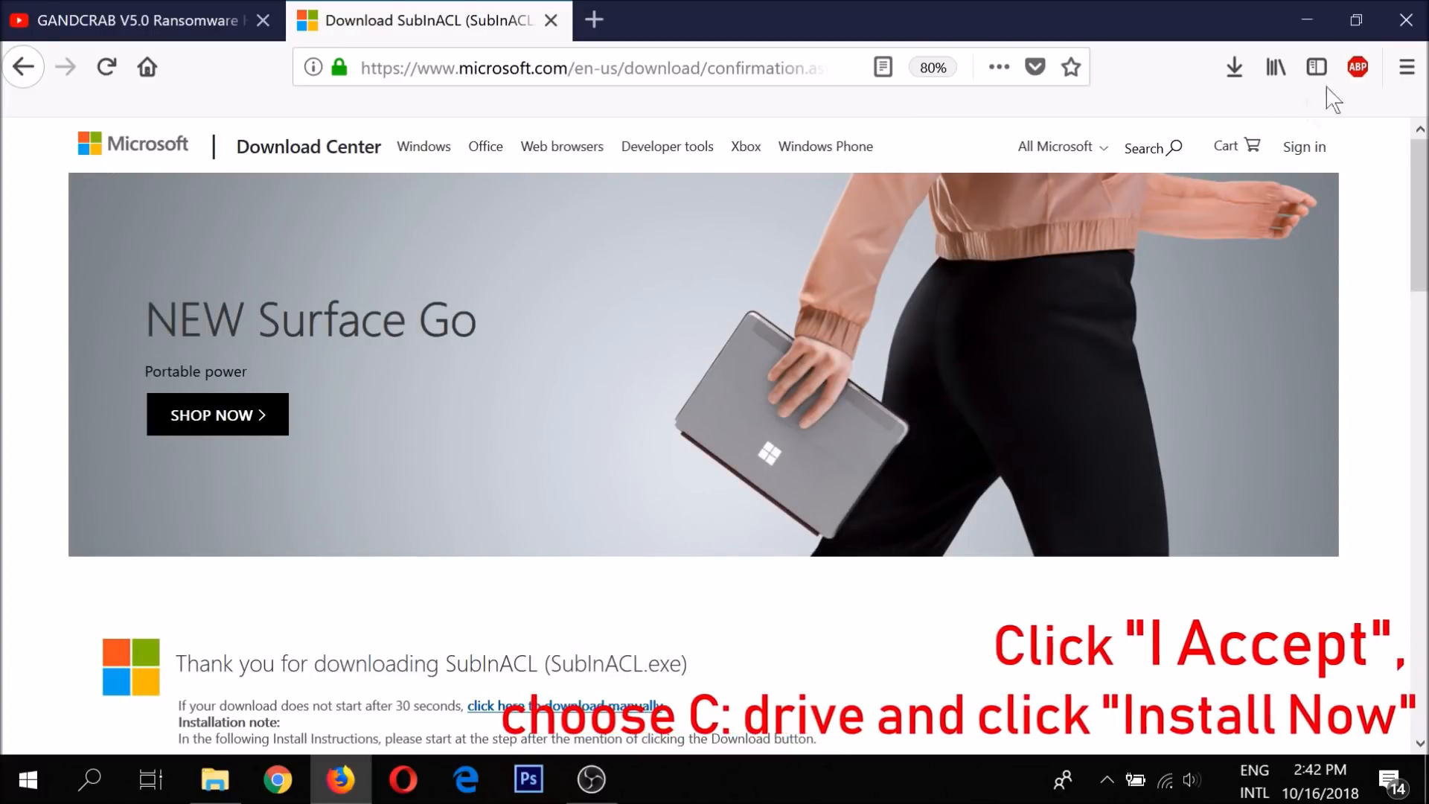
Close Firefox, then find %PROGRAMFILES(X86)% with Windows Search and open that folder
{"action": "left_click", "coordinate": [1420, 26]}
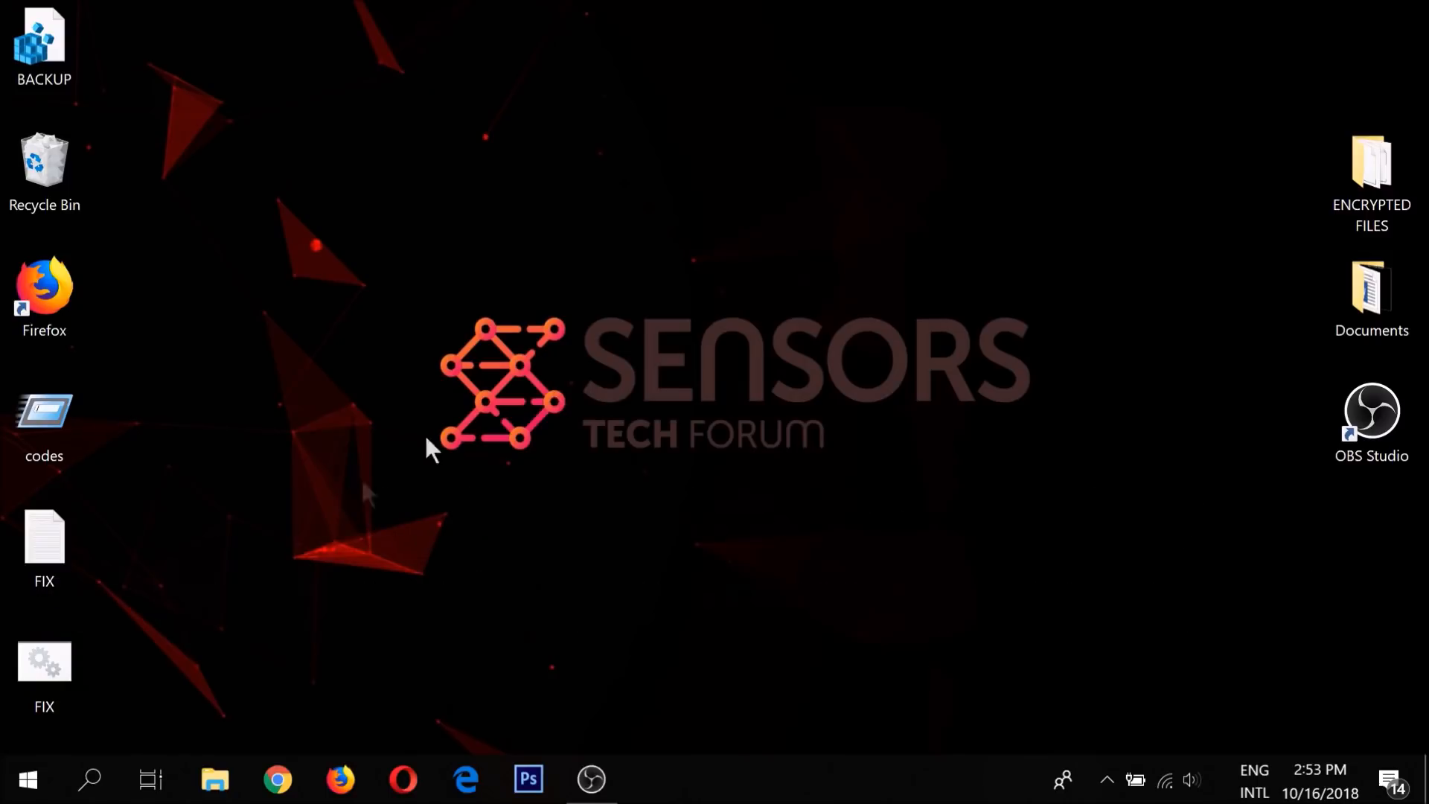
{"action": "left_click", "coordinate": [92, 777]}
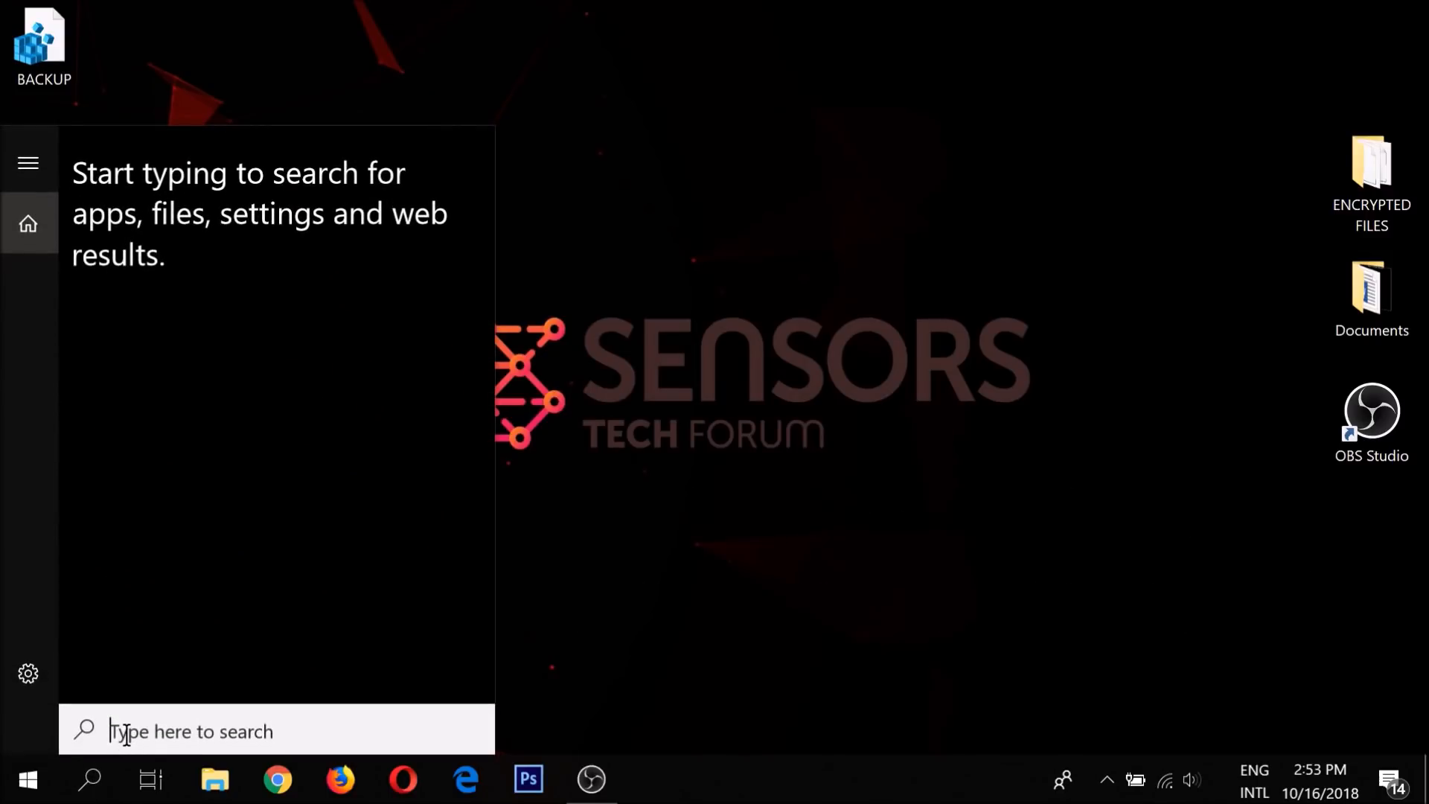
{"action": "type", "text": "%PRO"}
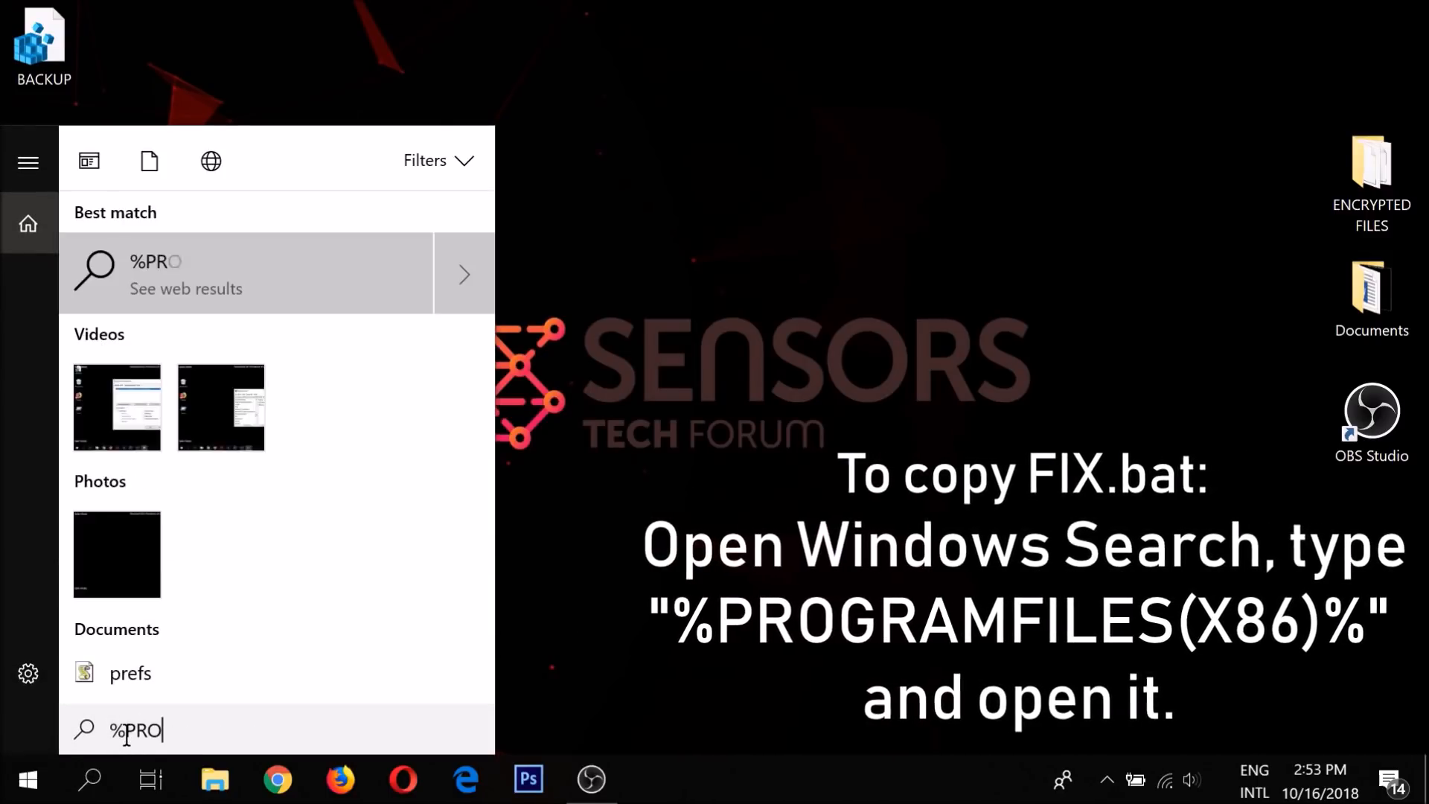
{"action": "type", "text": "GRAMFILES"}
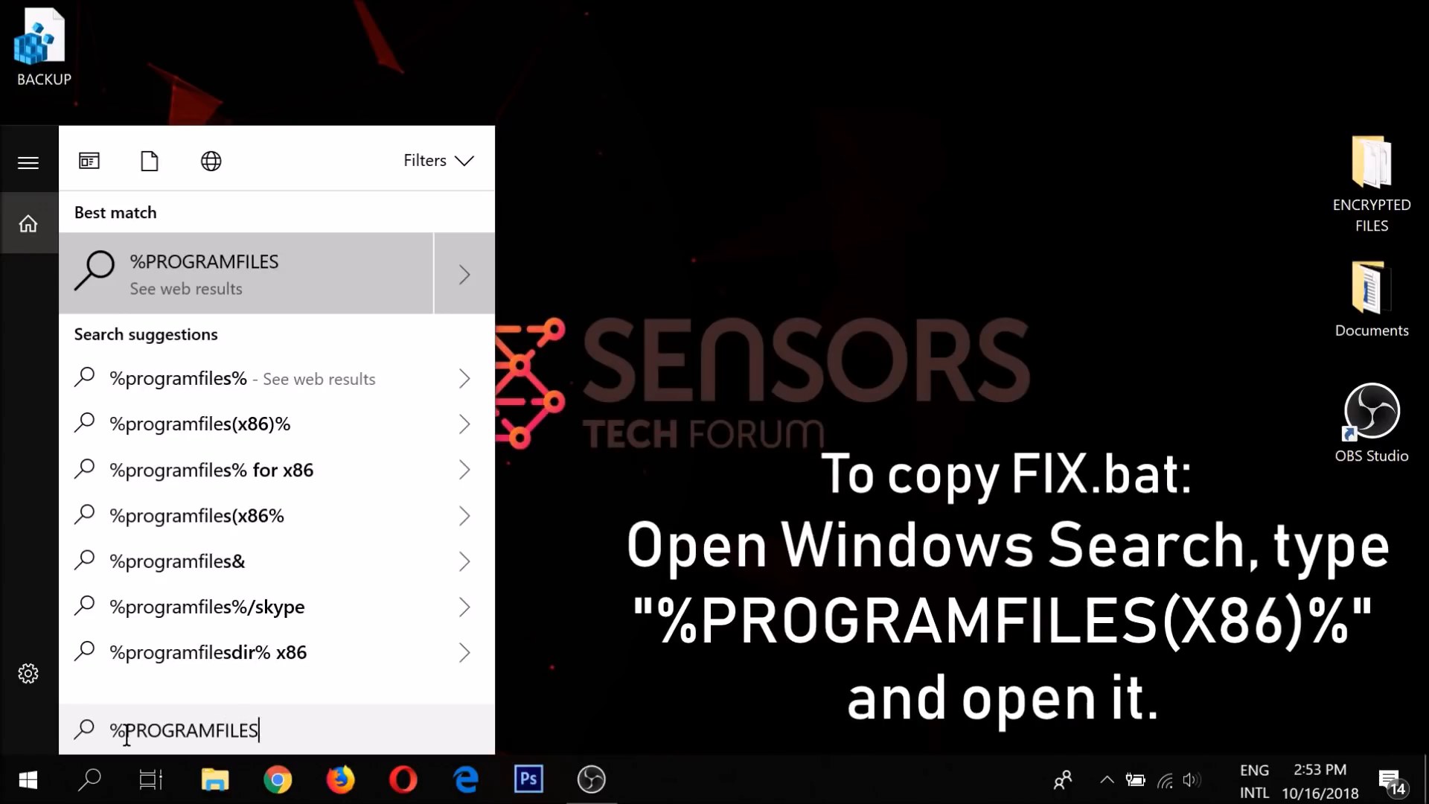
{"action": "type", "text": "(X8"}
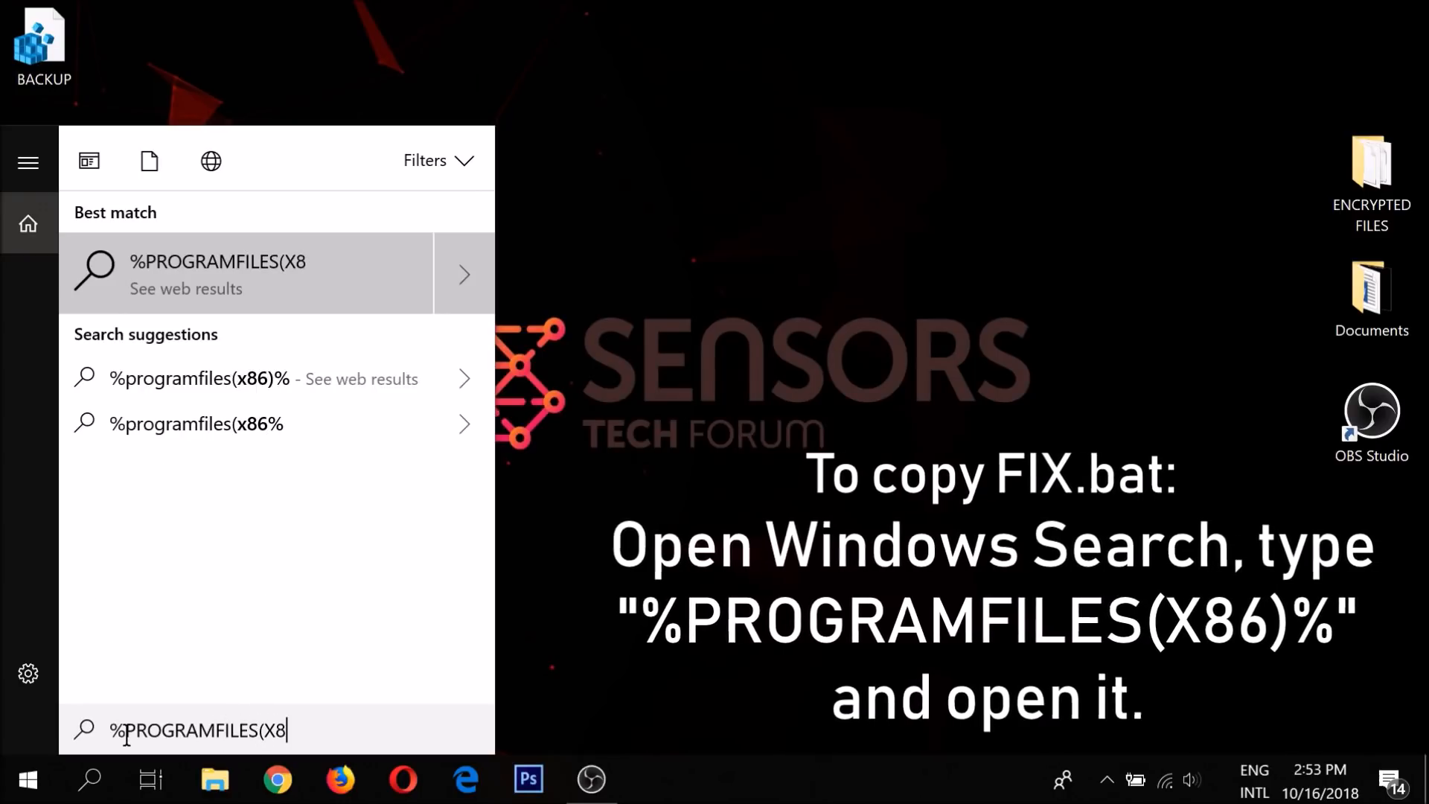
{"action": "type", "text": "6)%"}
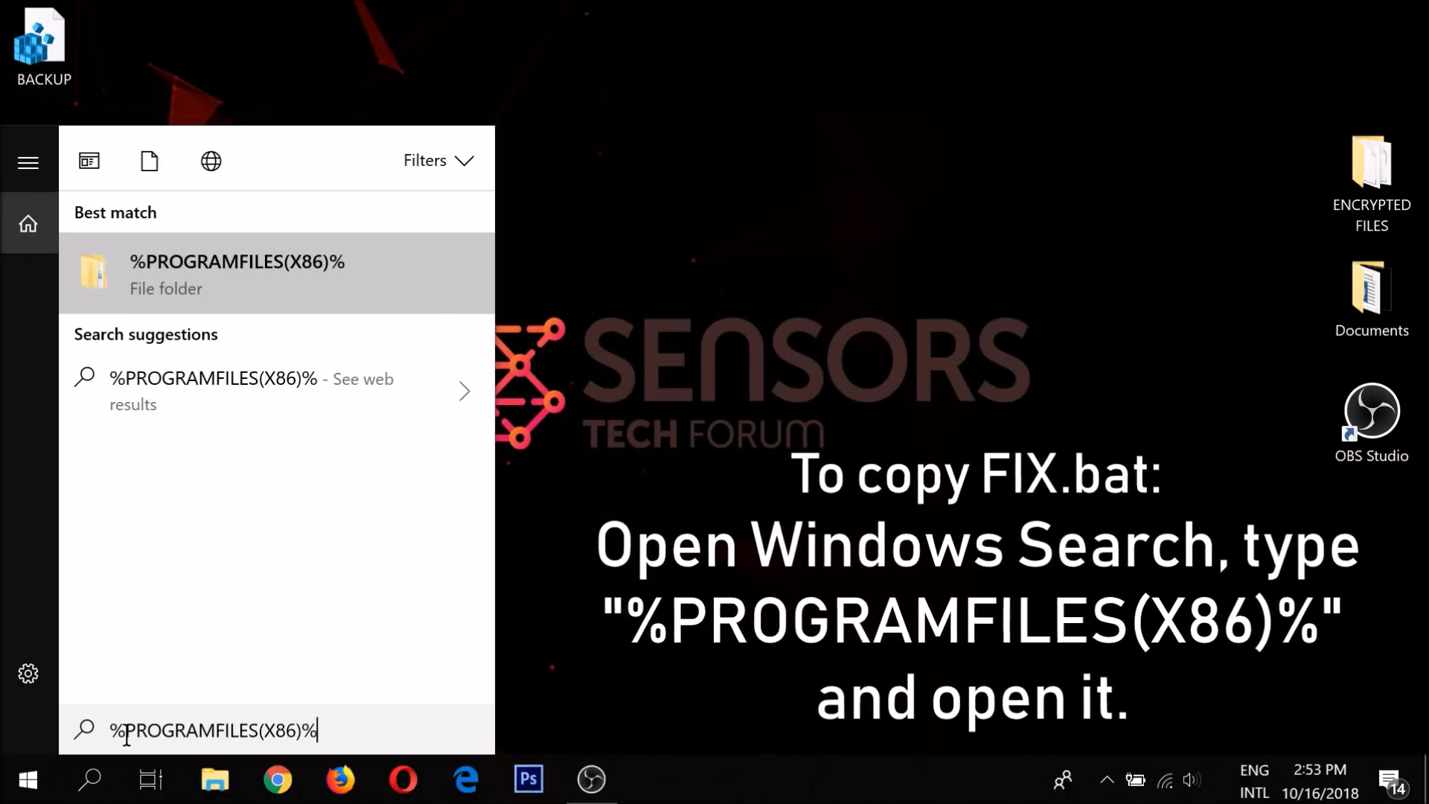
{"action": "left_click", "coordinate": [402, 294]}
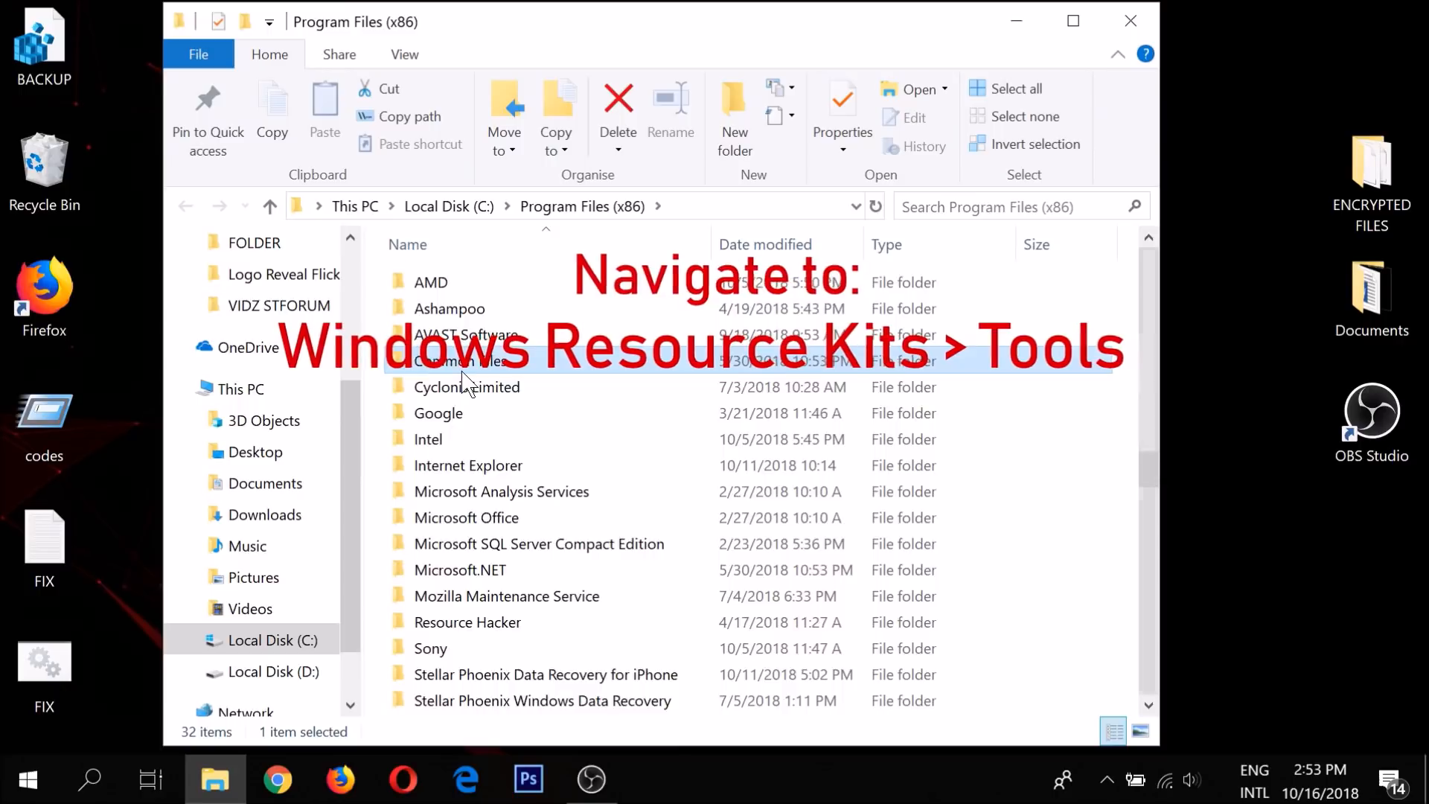
Open the Tools folder inside Windows Resource Kits under Program Files (x86)
{"action": "key", "text": "w"}
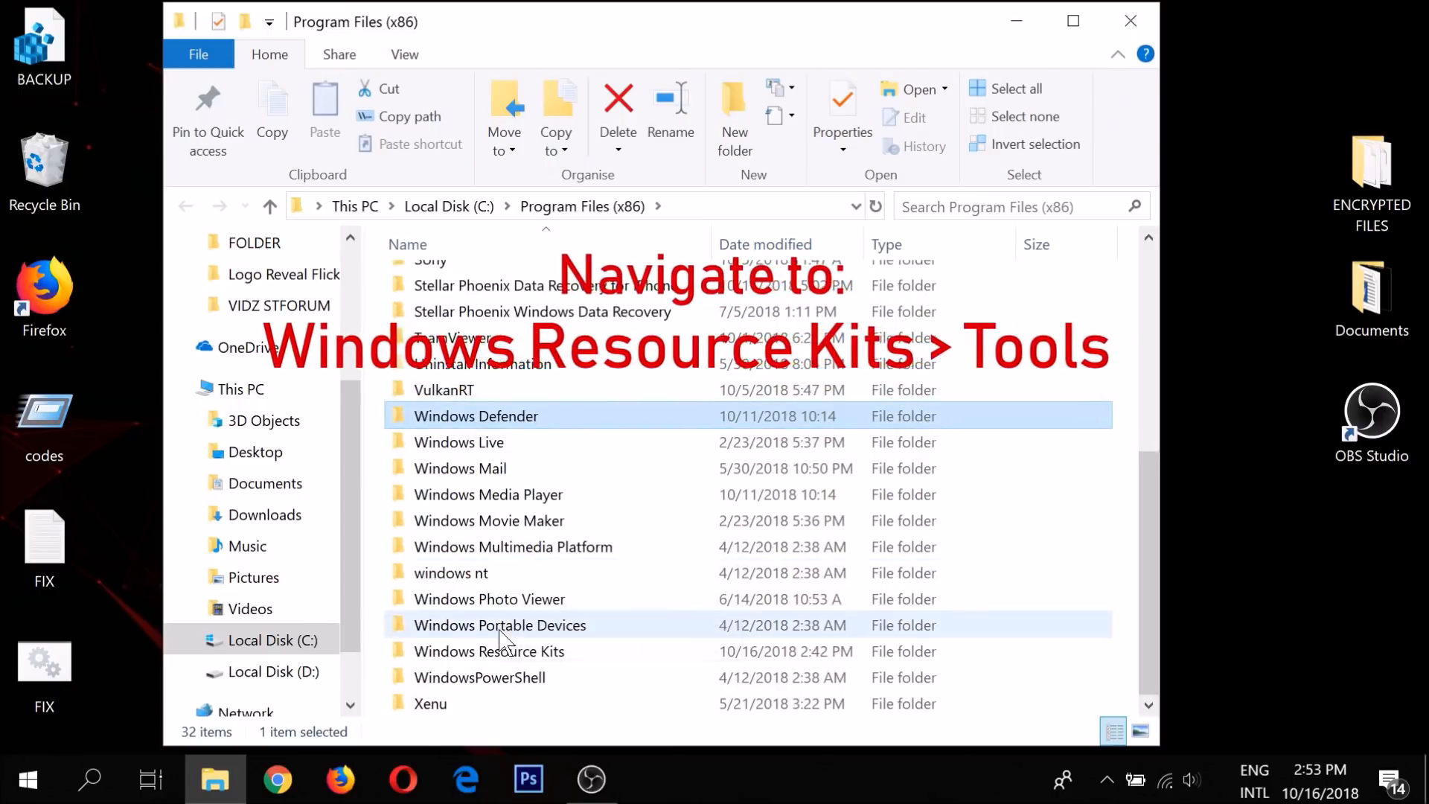
{"action": "left_click", "coordinate": [509, 654]}
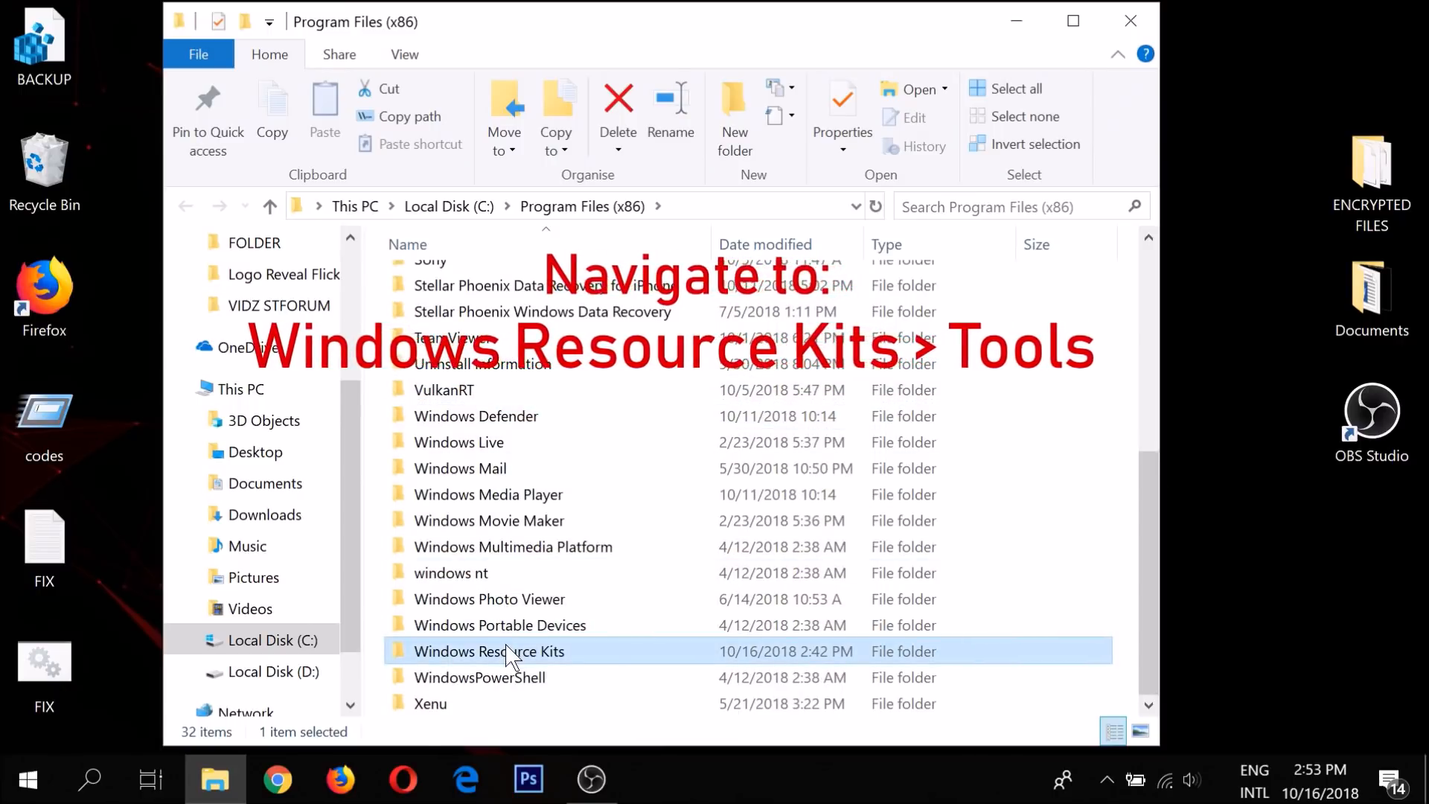
{"action": "double_click", "coordinate": [508, 653]}
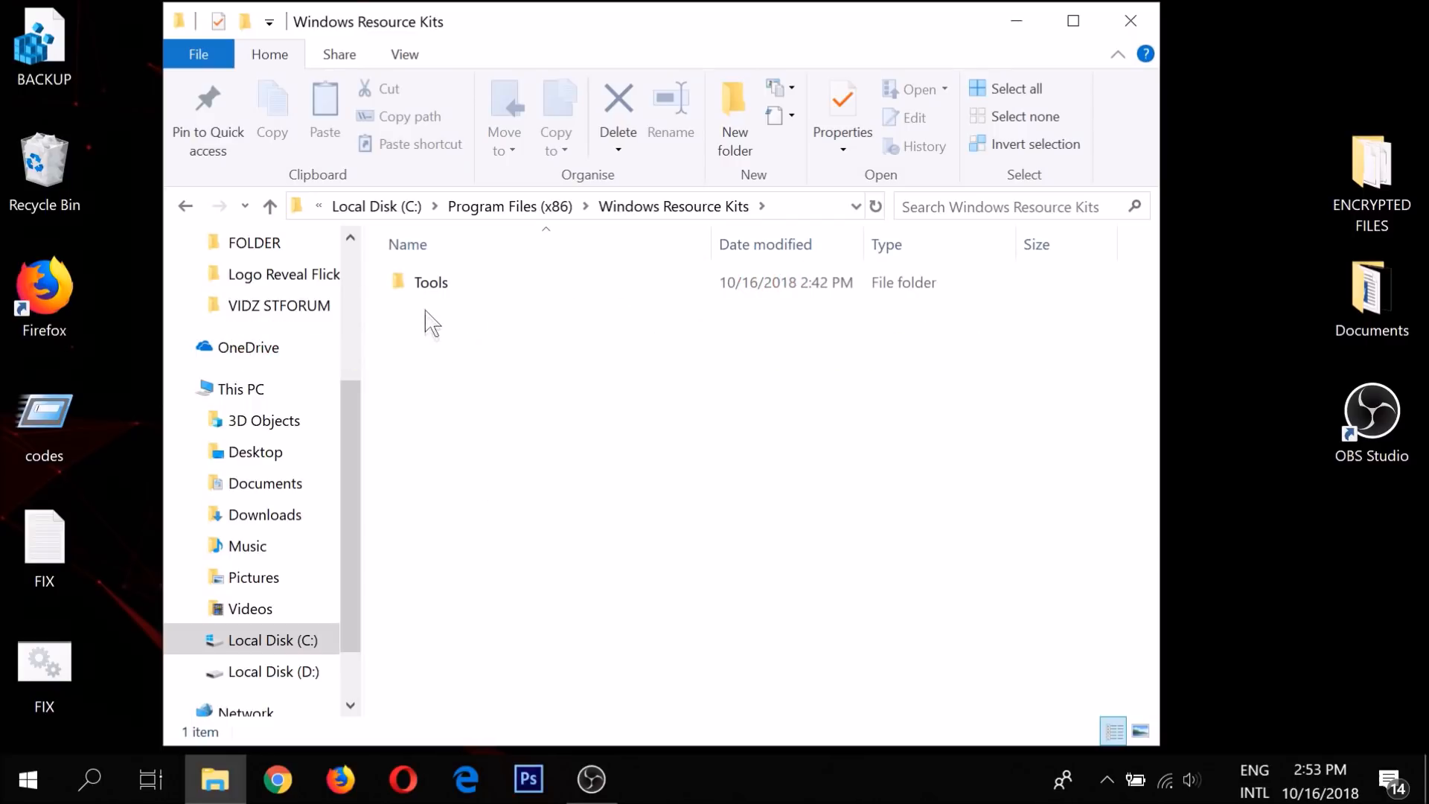
{"action": "double_click", "coordinate": [423, 286]}
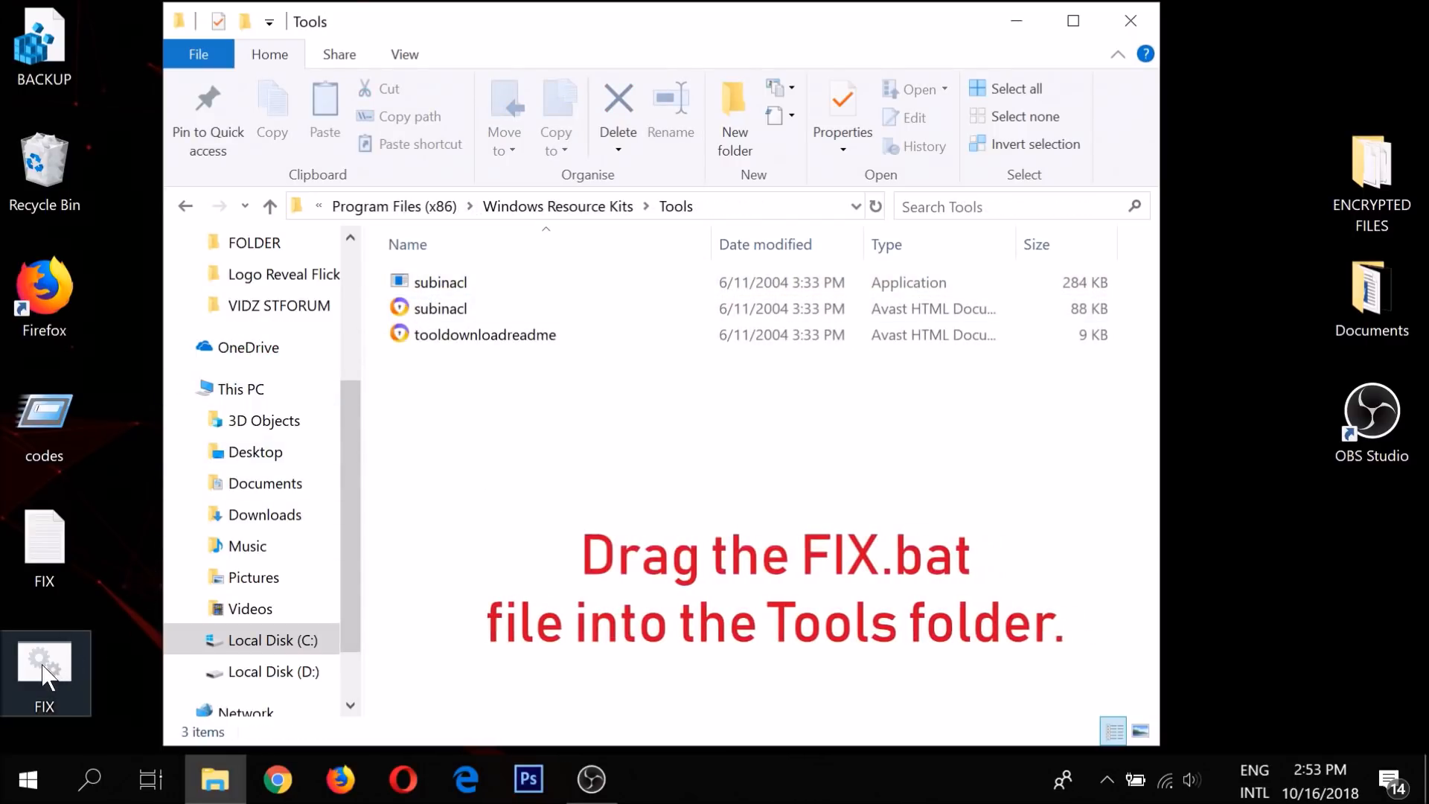
Move the FIX batch file from the desktop into the Tools folder and close the File Explorer window
{"action": "left_click_drag", "start_coordinate": [60, 631], "coordinate": [399, 424]}
{"action": "left_click", "coordinate": [606, 335]}
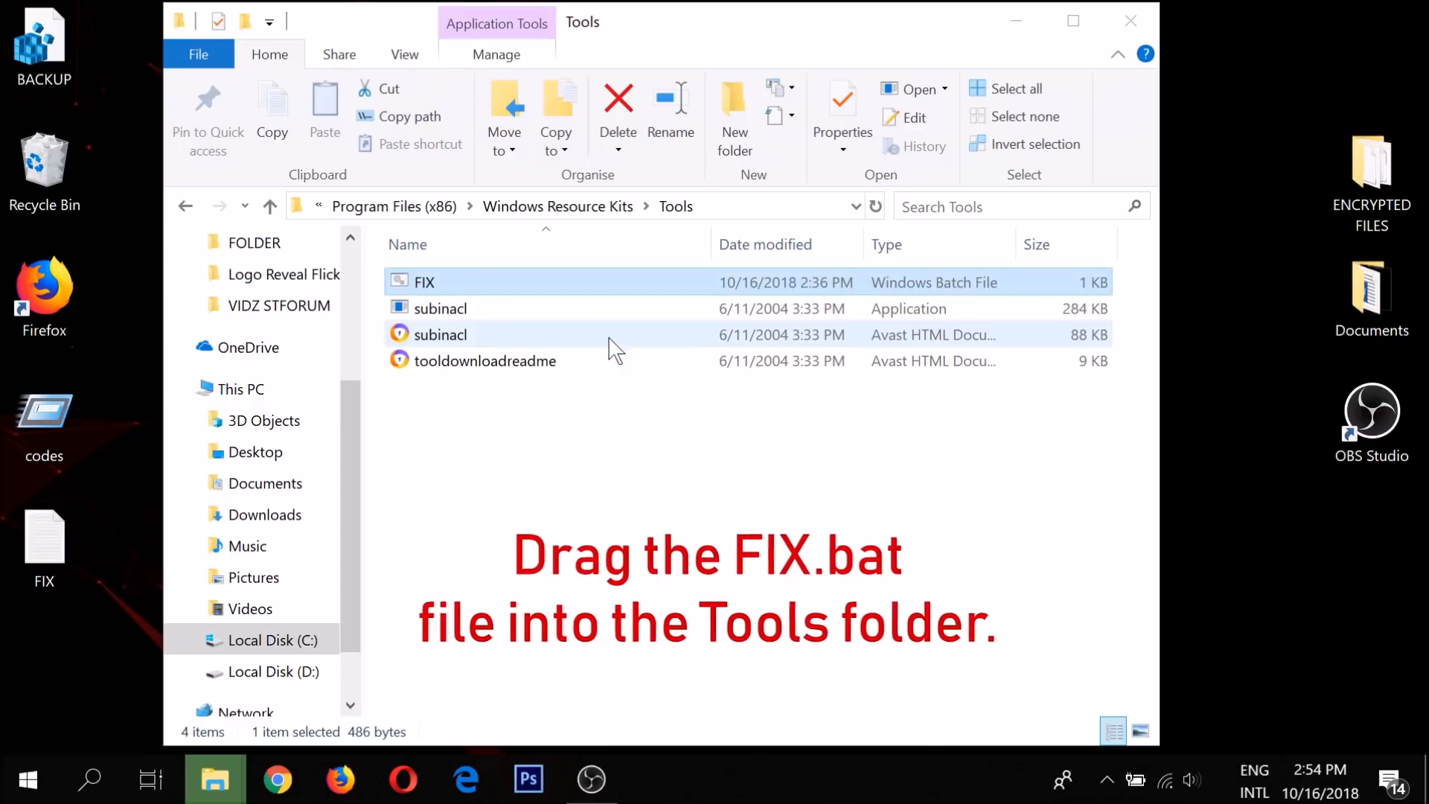
{"action": "left_click", "coordinate": [1132, 19]}
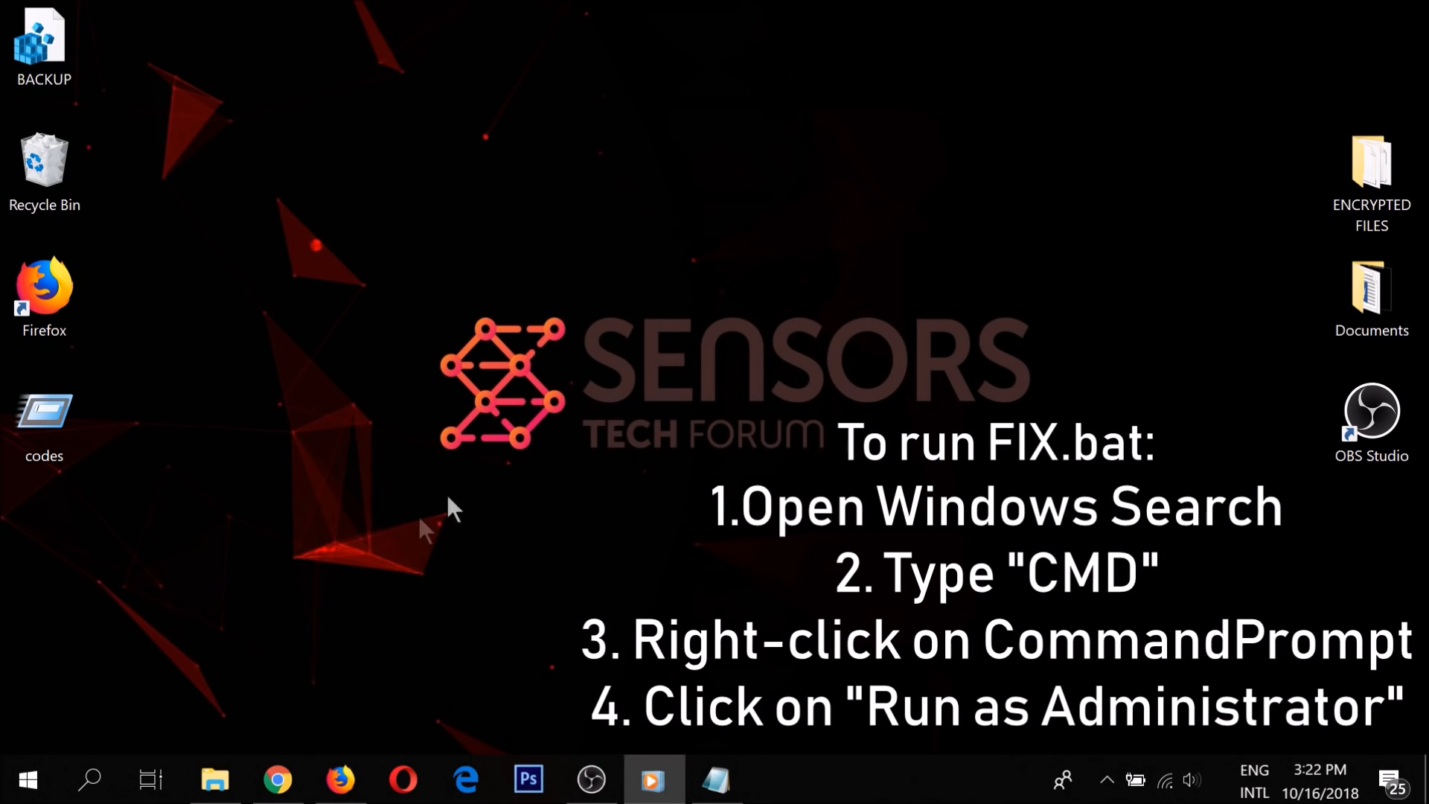
Search Windows for CMD, run Command Prompt as administrator, and reposition its window lower on the desktop
{"action": "left_click", "coordinate": [84, 777]}
{"action": "type", "text": "CMD"}
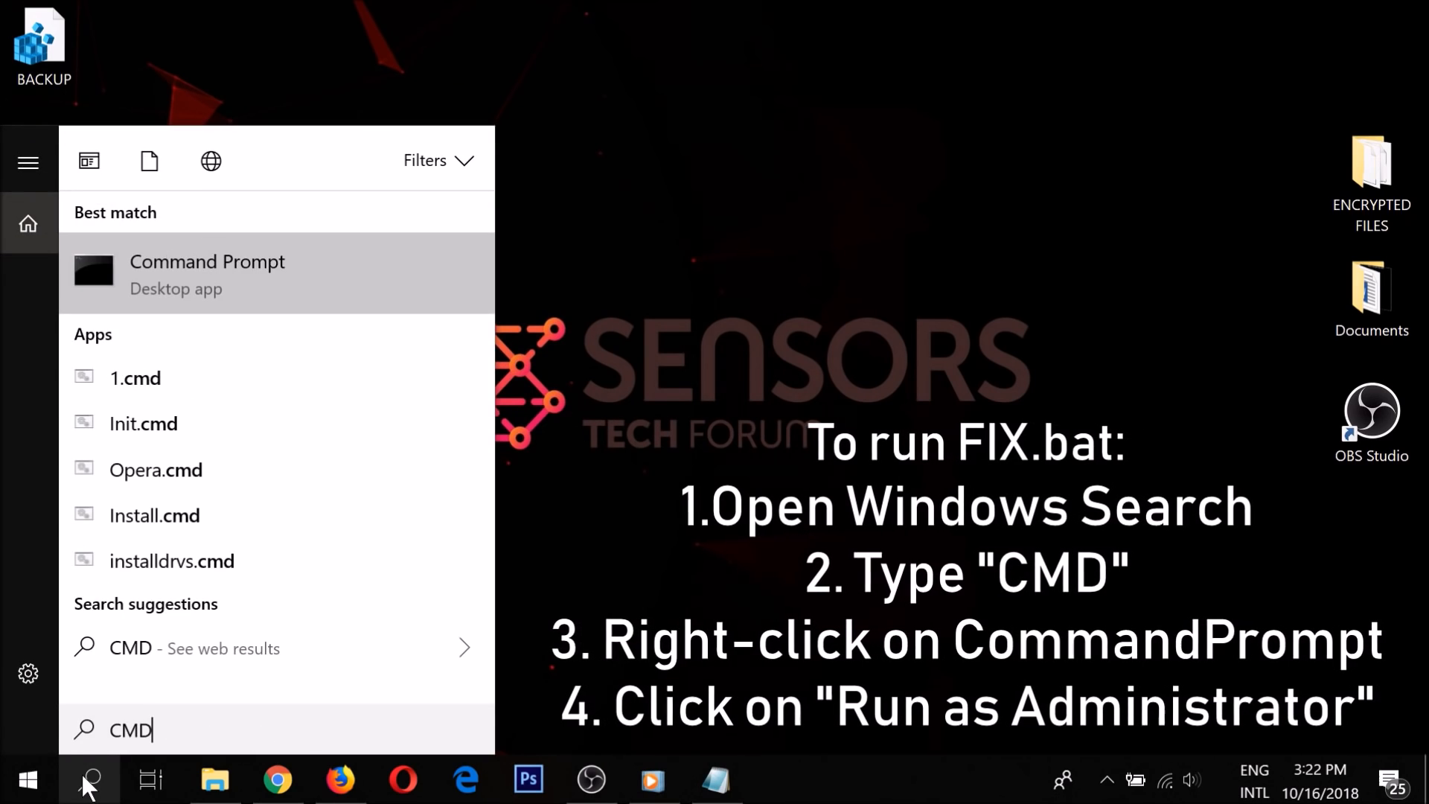
{"action": "right_click", "coordinate": [194, 287]}
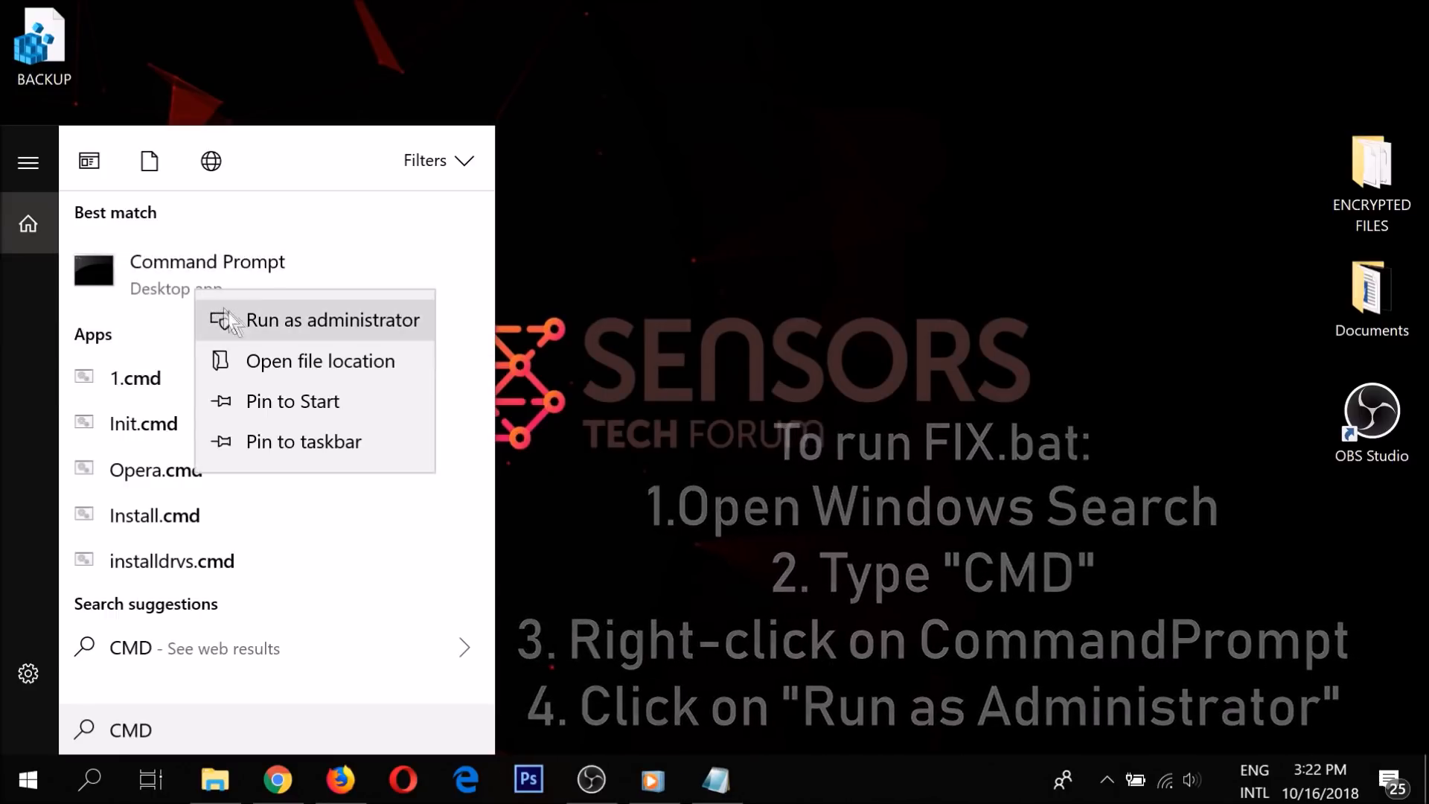
{"action": "left_click", "coordinate": [210, 316]}
{"action": "left_click_drag", "start_coordinate": [565, 54], "coordinate": [663, 164]}
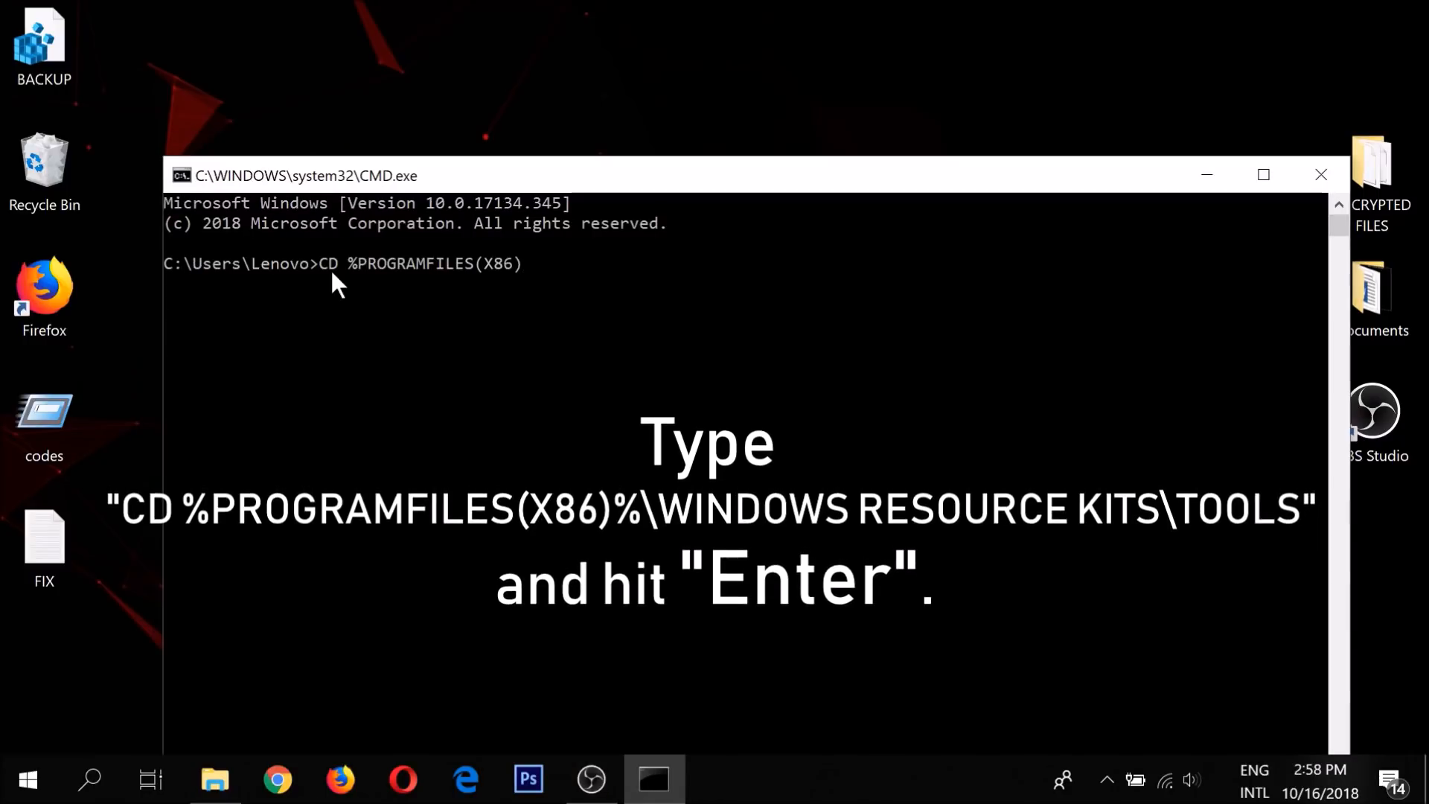
Change the Command Prompt directory with CD %PROGRAMFILES(X86)%\WINDOWS RESOURCE KITS\TOOLS
{"action": "type", "text": "%PROGRAMFILES(X86)%\\"}
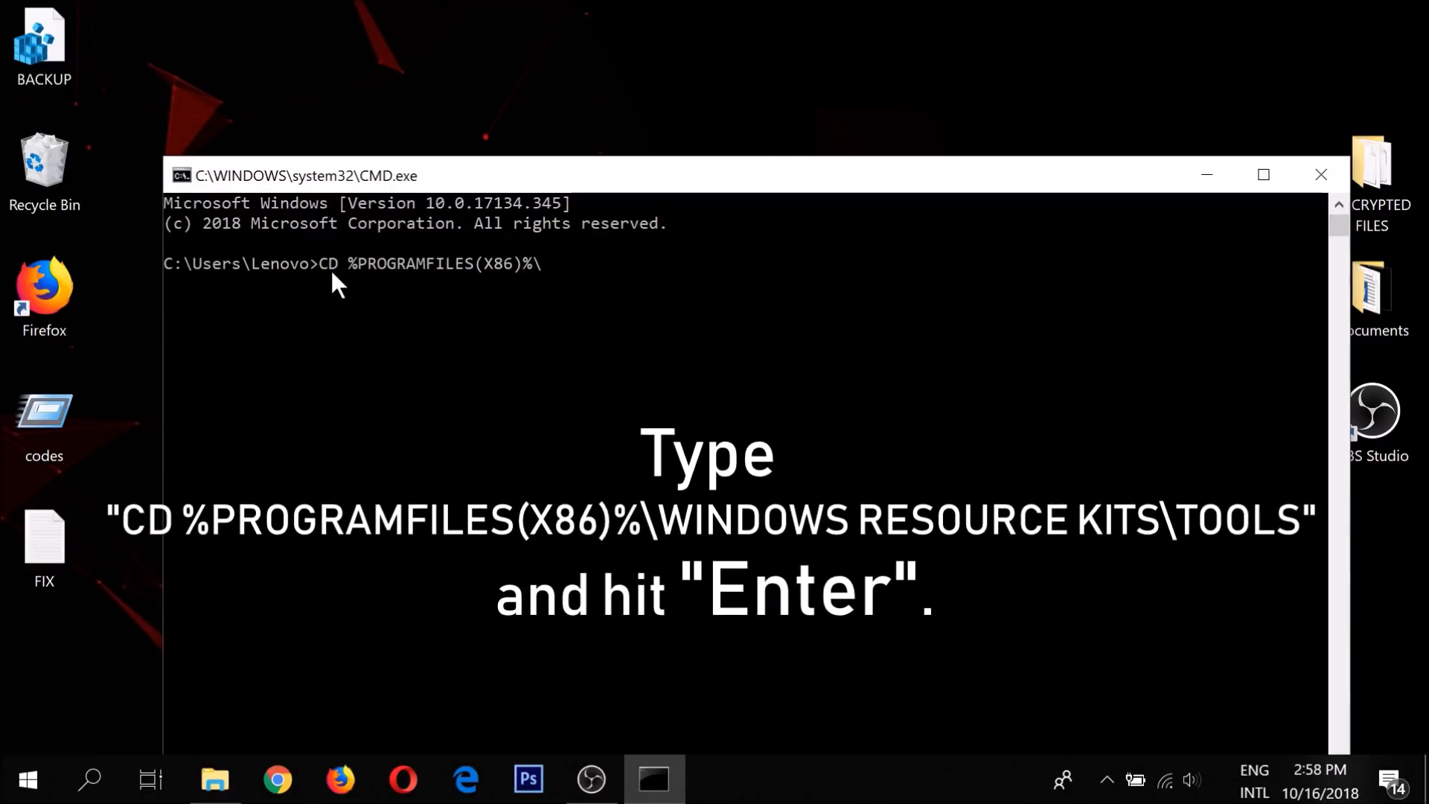
{"action": "type", "text": "WINDOWS"}
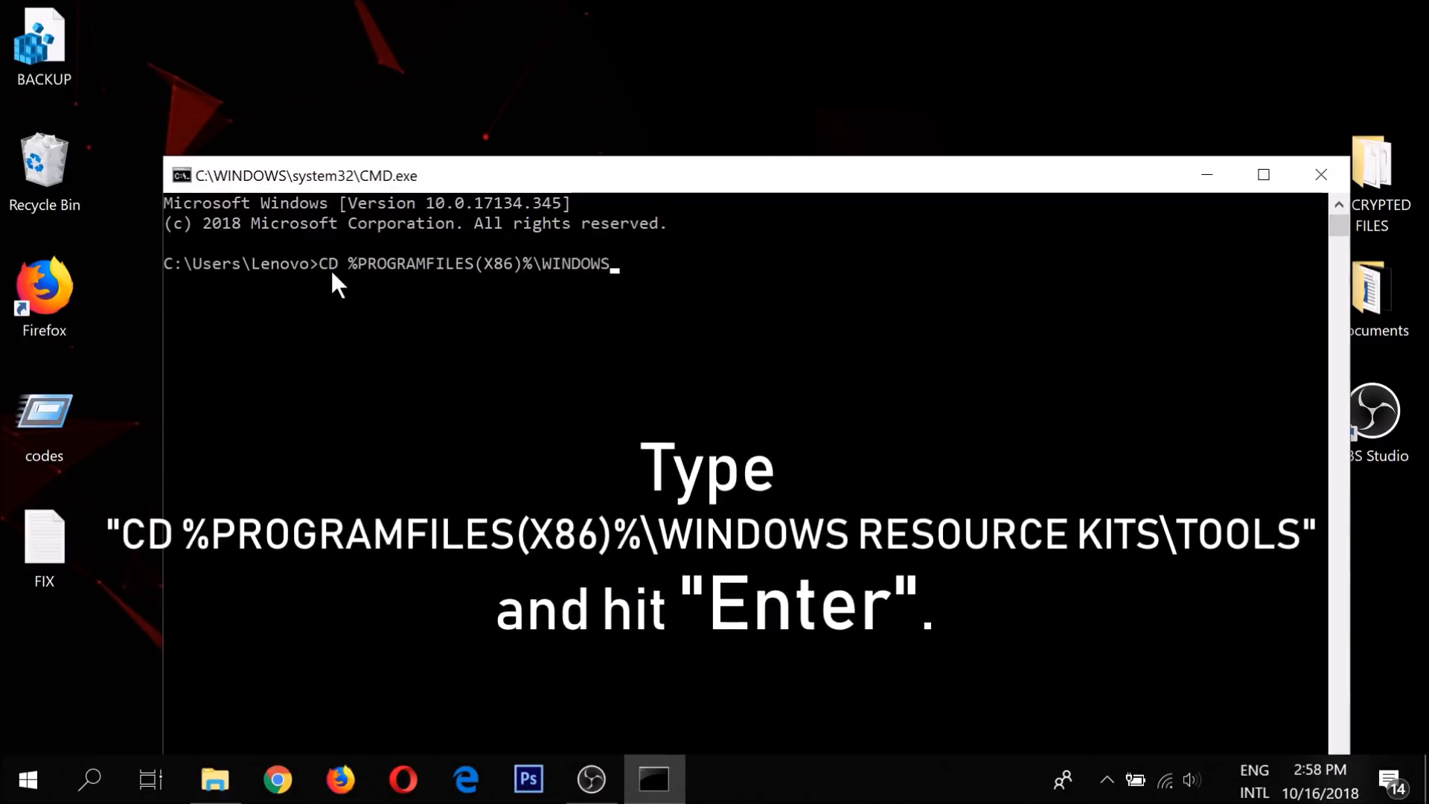
{"action": "type", "text": " RESOU"}
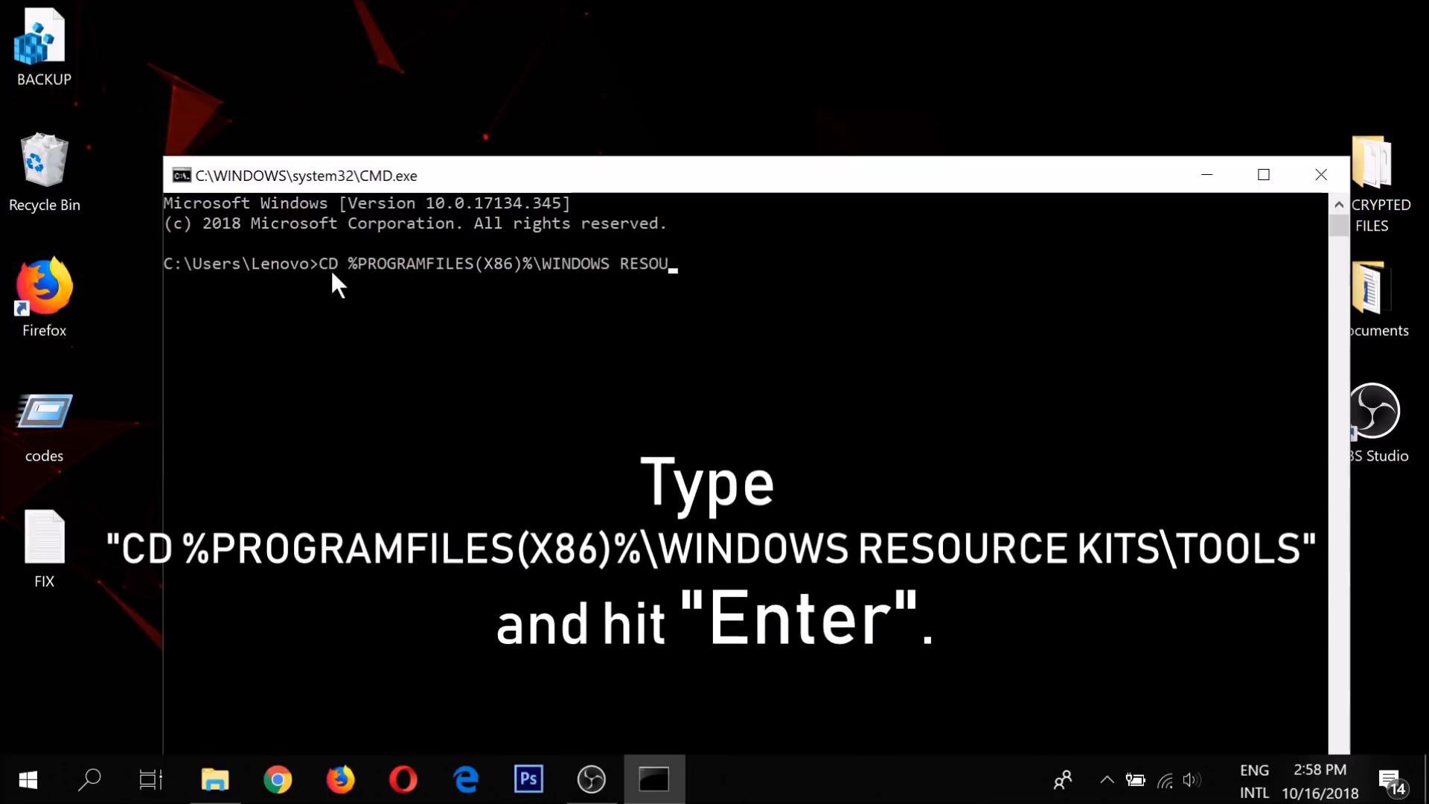
{"action": "type", "text": "RCE KITS"}
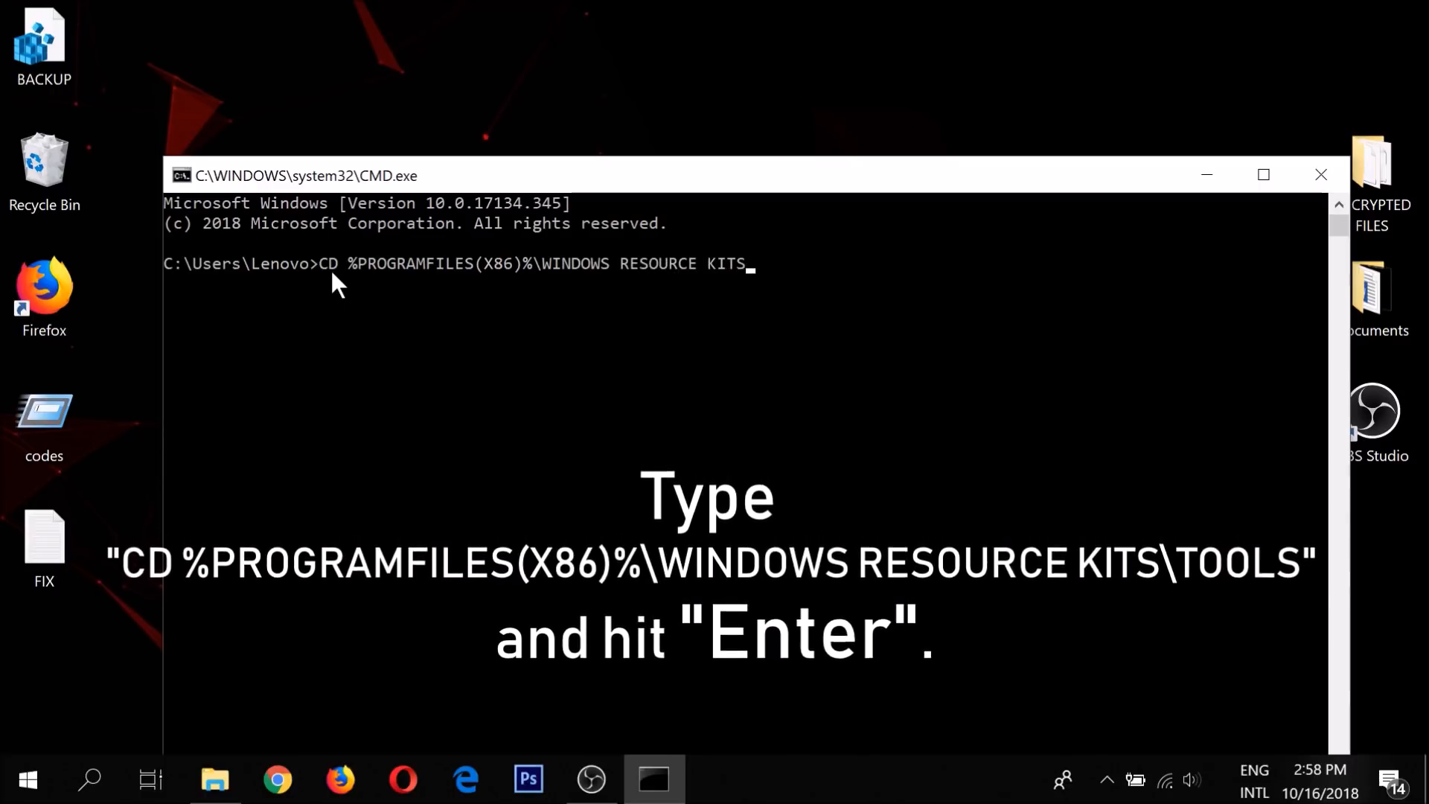
{"action": "type", "text": "\\TOOLS"}
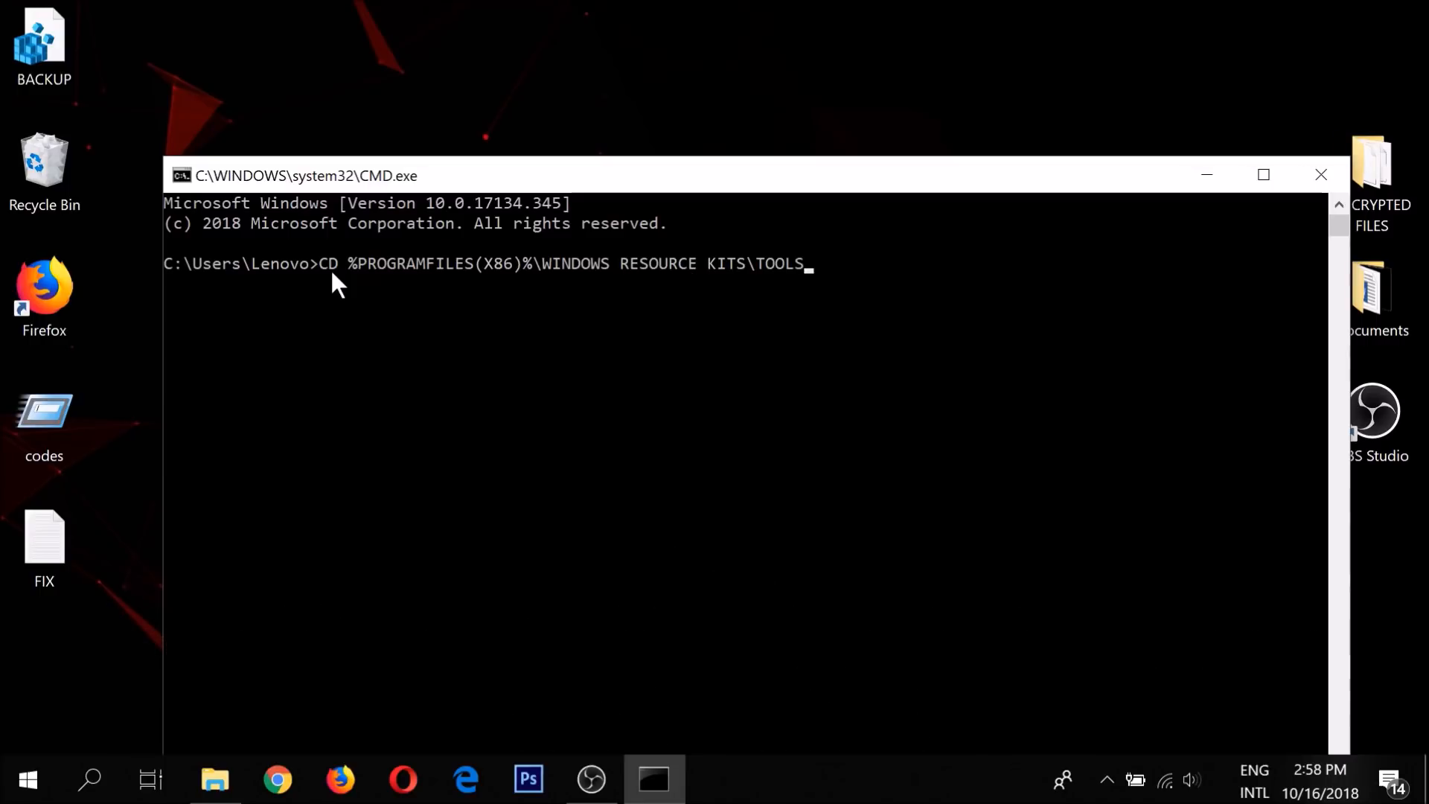
{"action": "key", "text": "Return"}
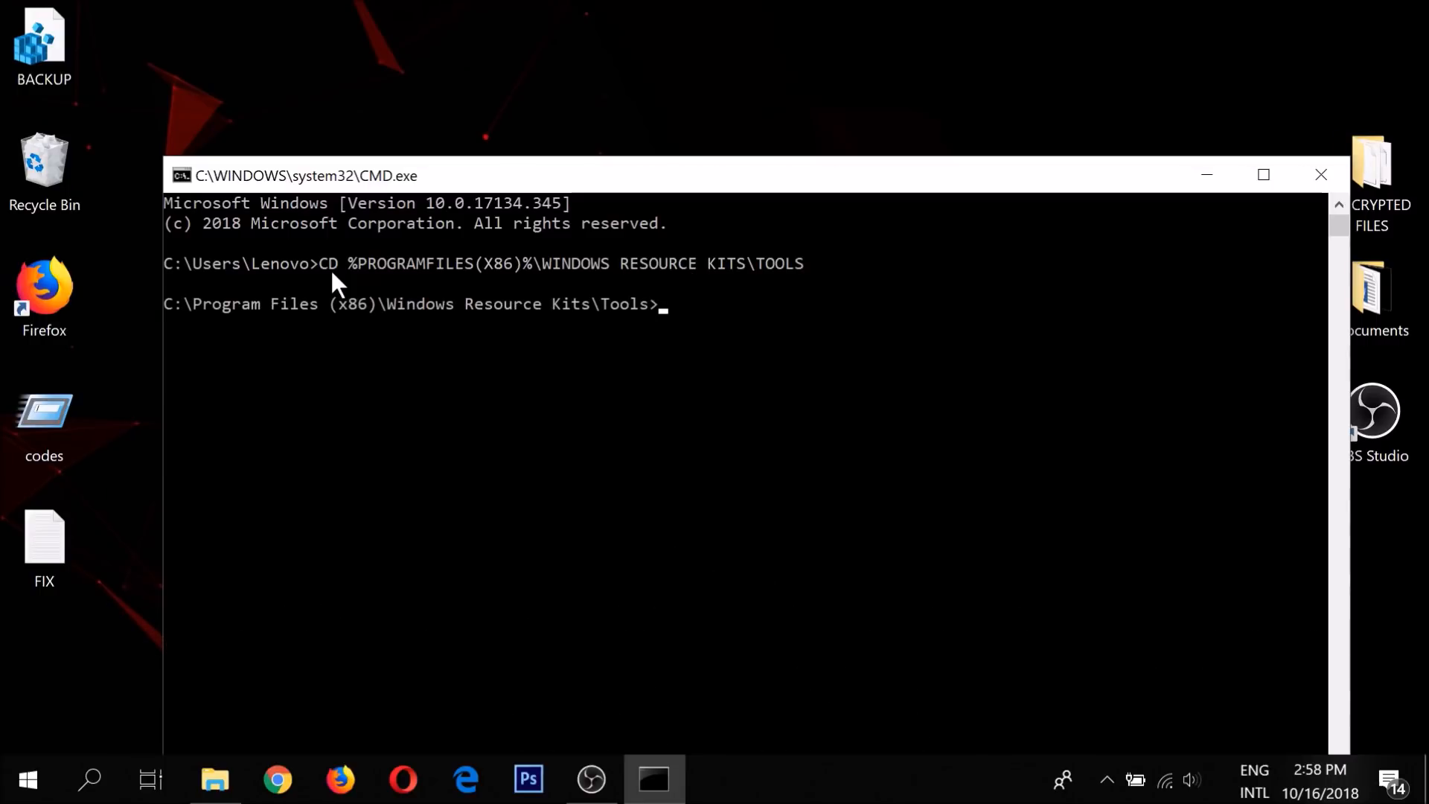
Run FIX.BAT from the Tools directory in Command Prompt
{"action": "type", "text": "F"}
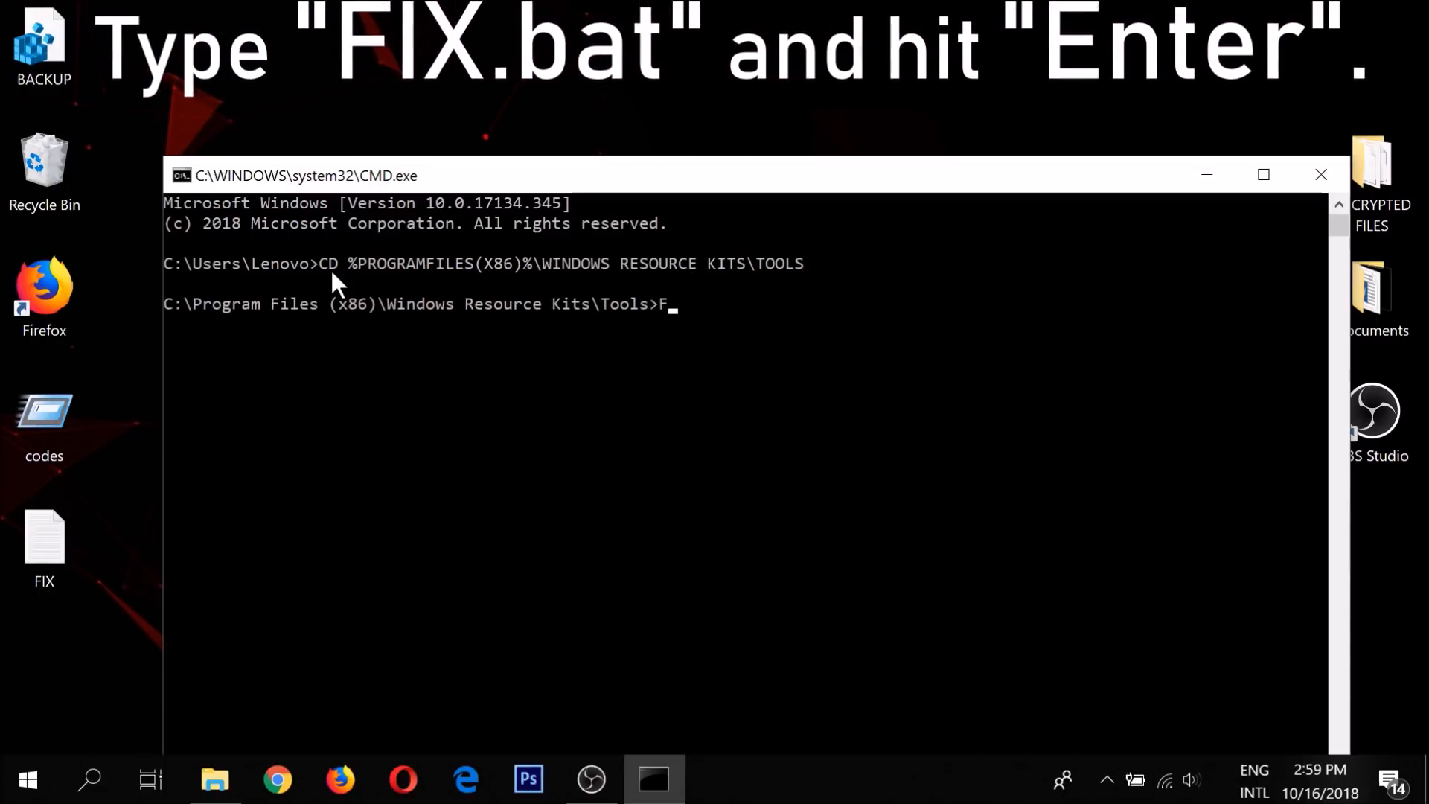
{"action": "type", "text": "IX.BAT"}
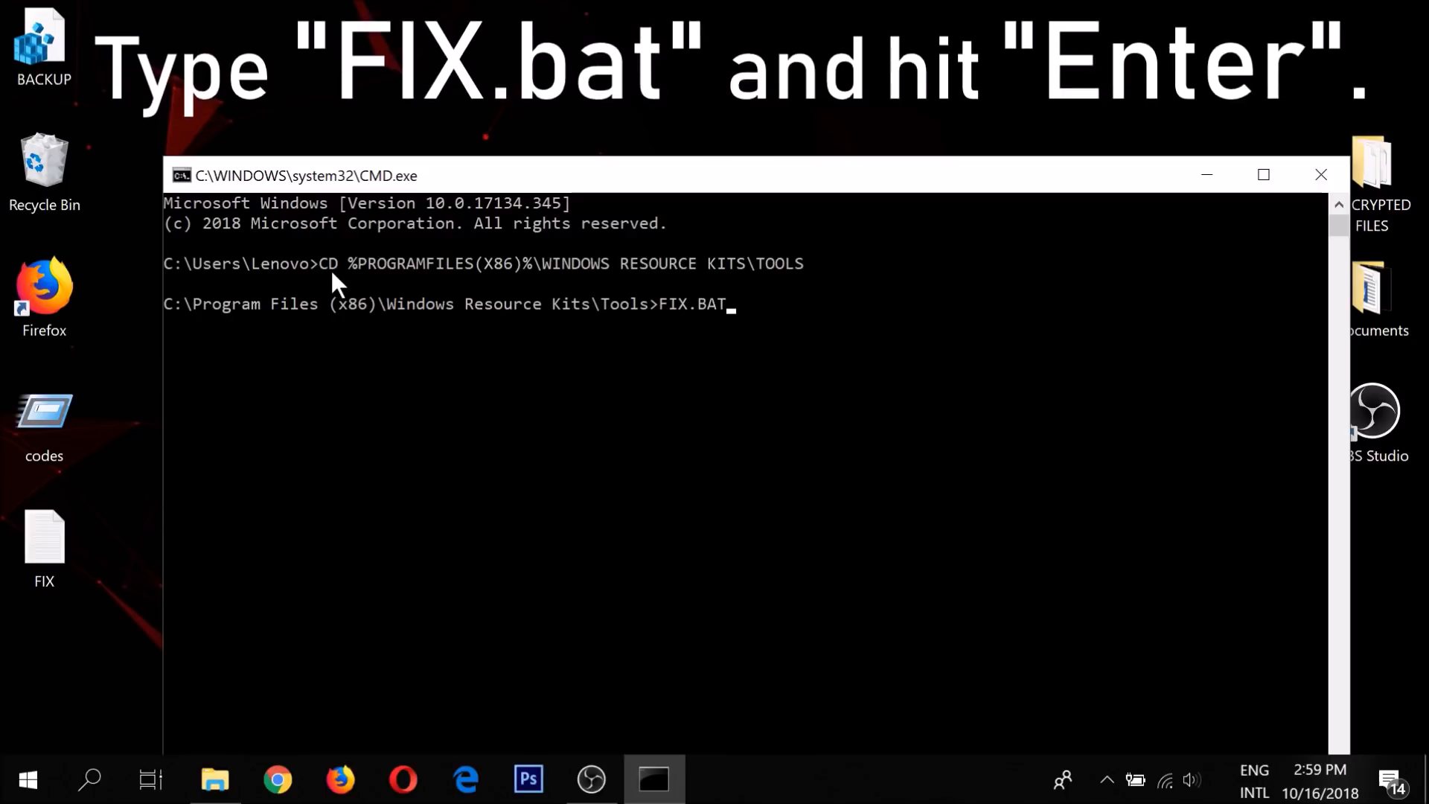
{"action": "key", "text": "Return"}
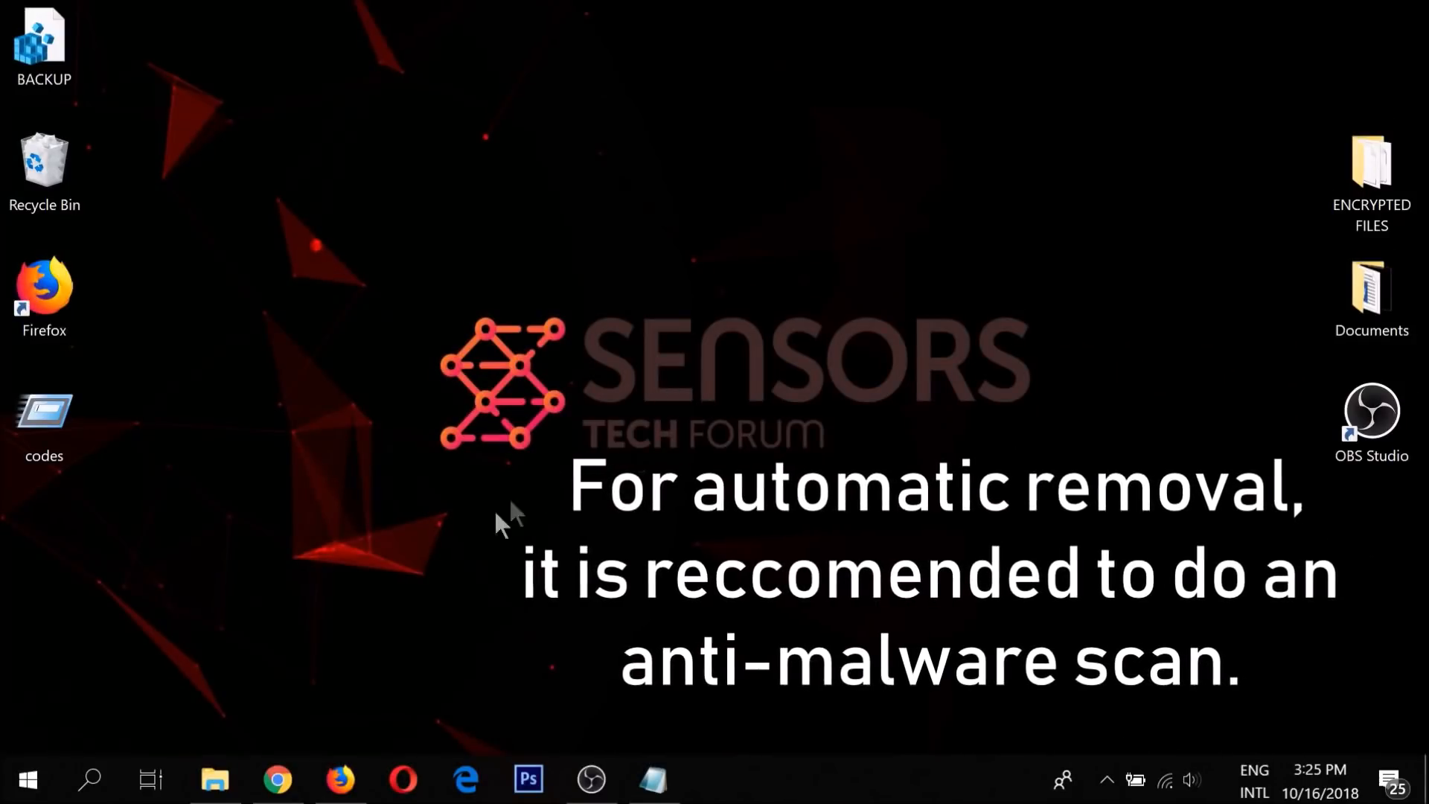
Switch to Firefox, follow the Malware Detection and Removal Tool link under AUTOMATIC REMOVAL, and download and save SpyHunter-Installer.exe
{"action": "left_click", "coordinate": [337, 783]}
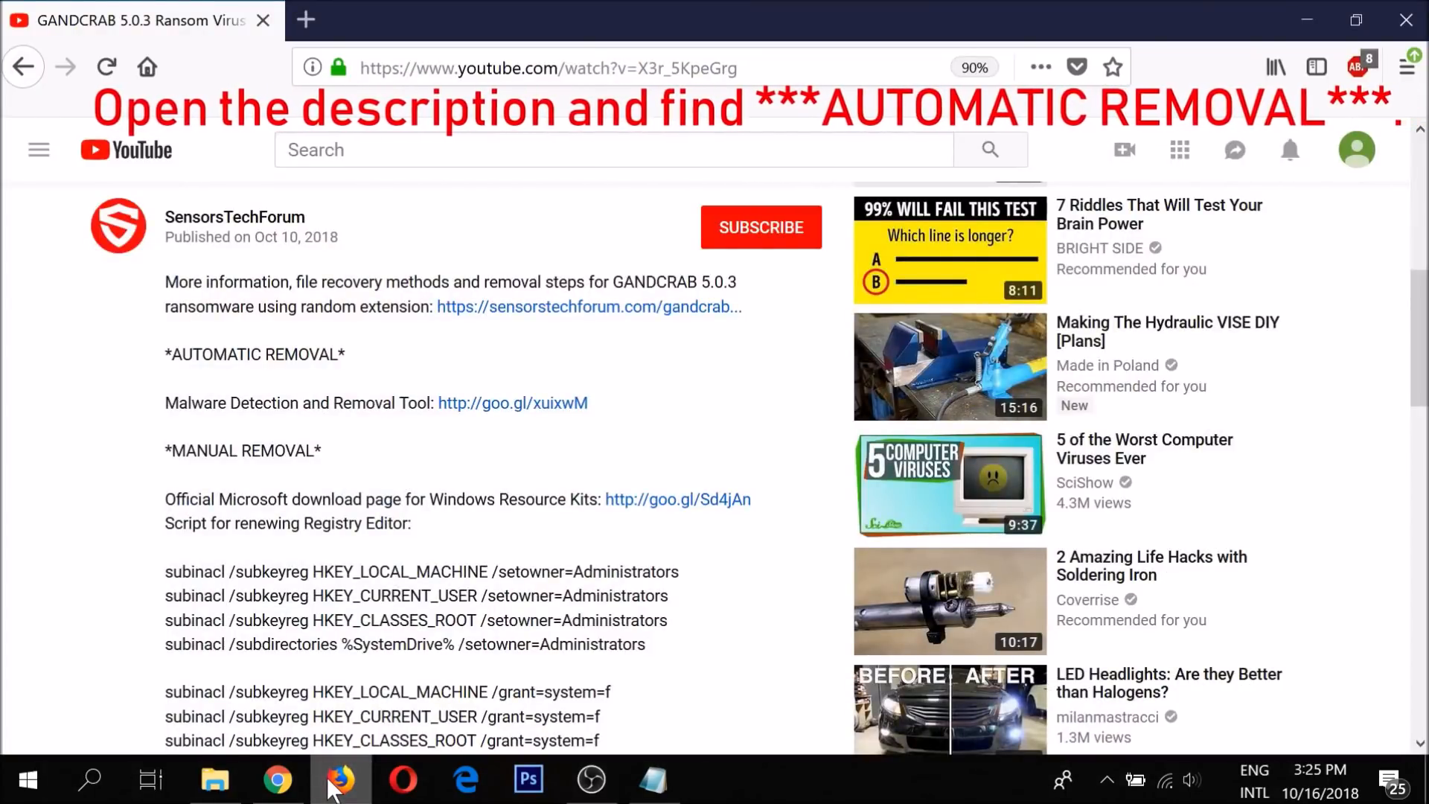
{"action": "left_click_drag", "start_coordinate": [175, 357], "coordinate": [332, 358]}
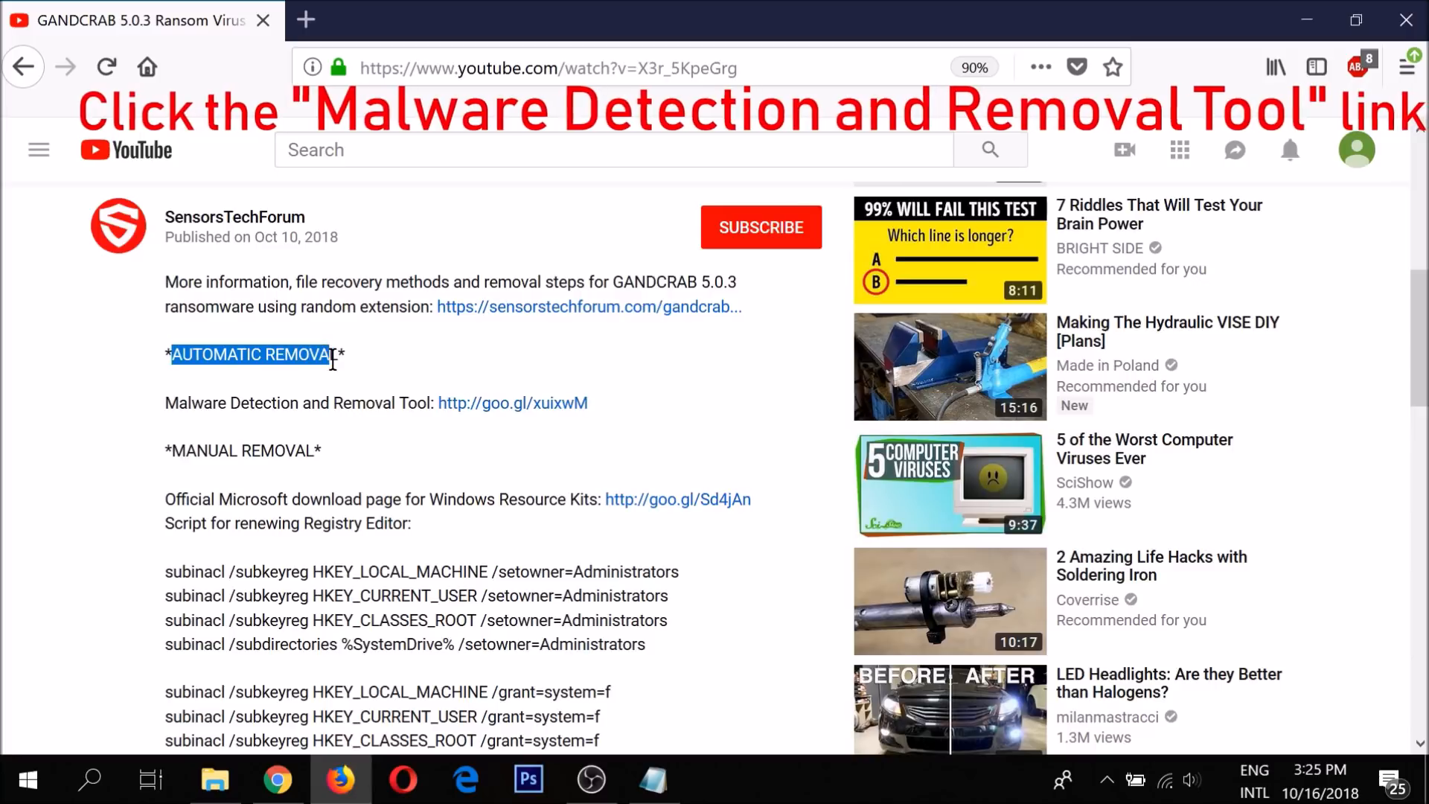
{"action": "left_click", "coordinate": [483, 403]}
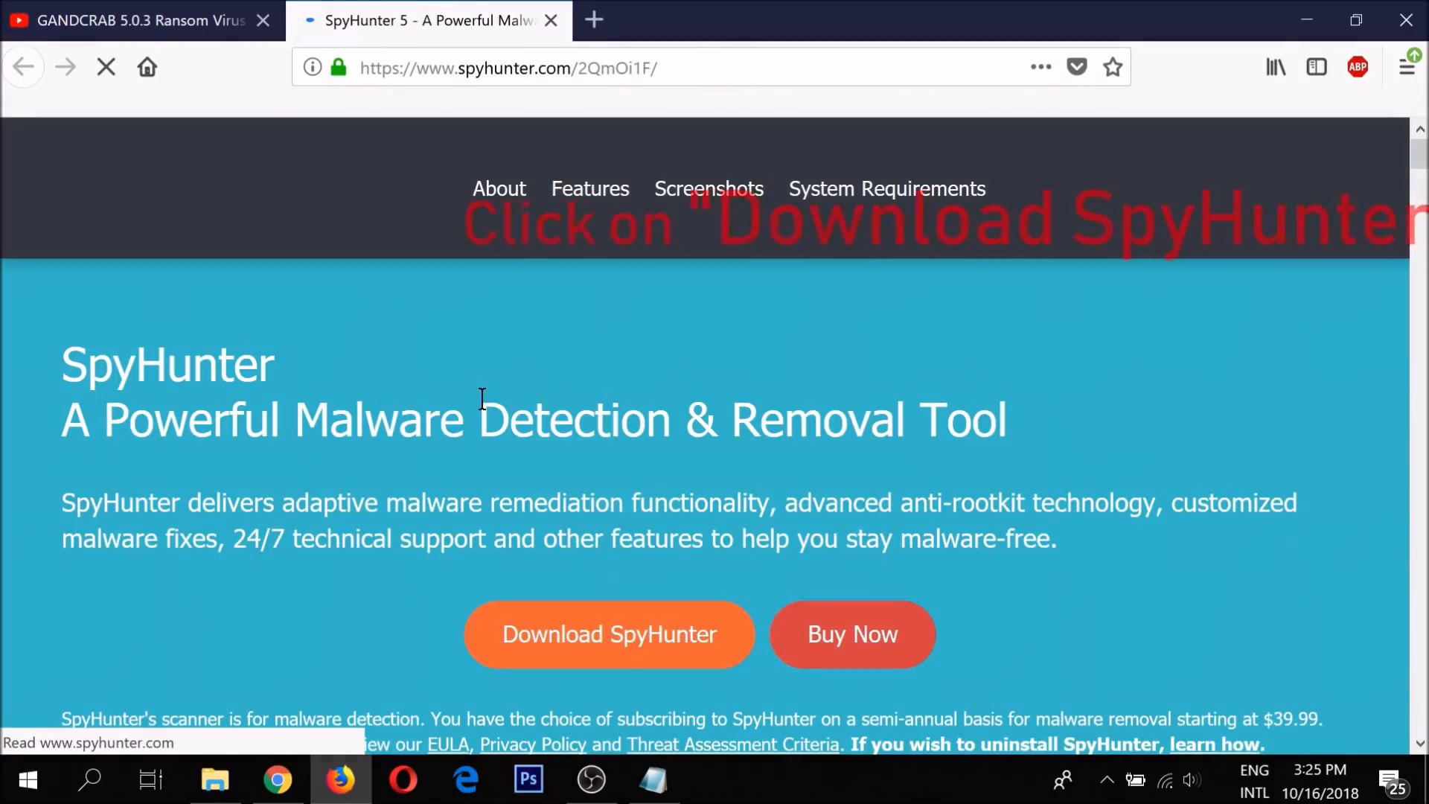
{"action": "left_click", "coordinate": [615, 629]}
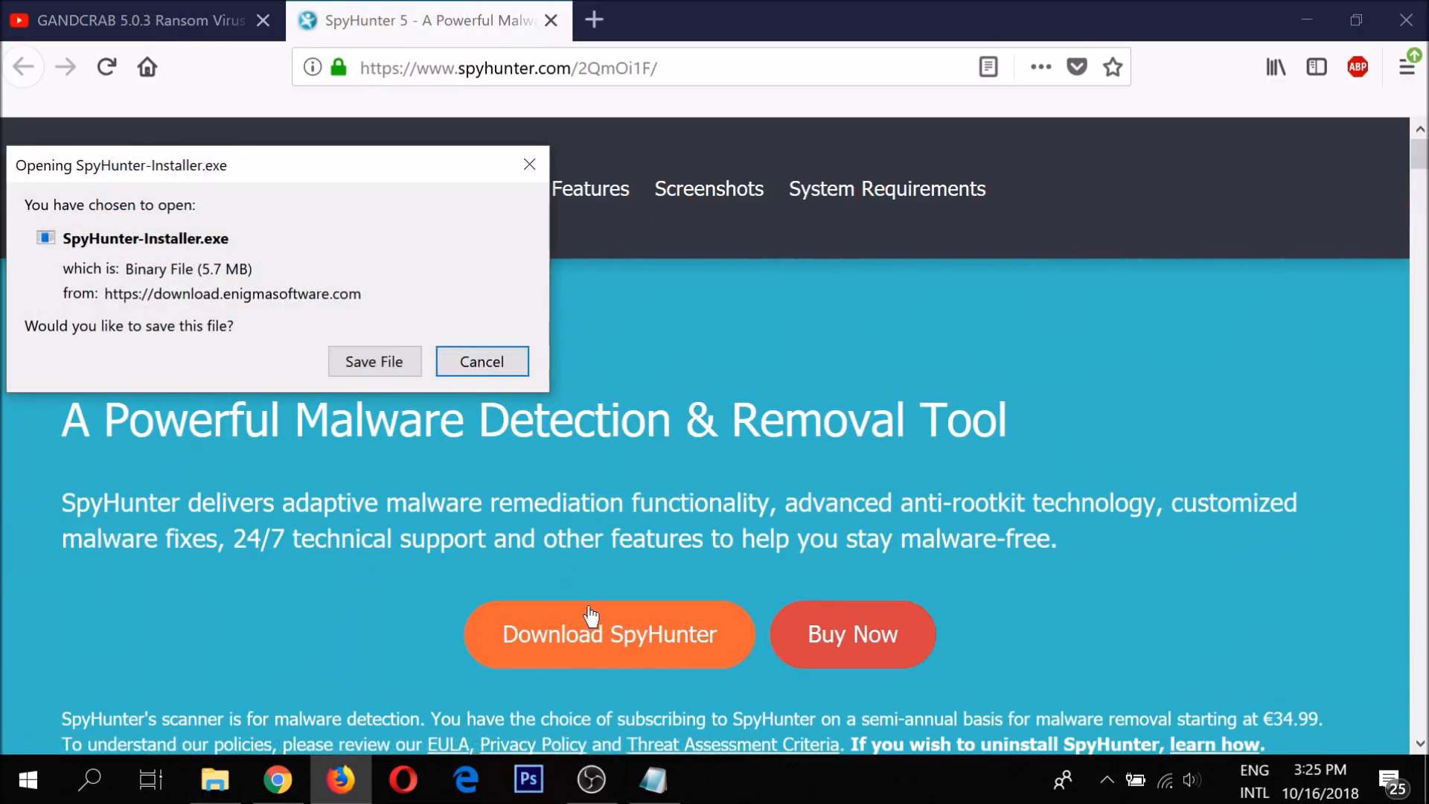
{"action": "left_click", "coordinate": [352, 357]}
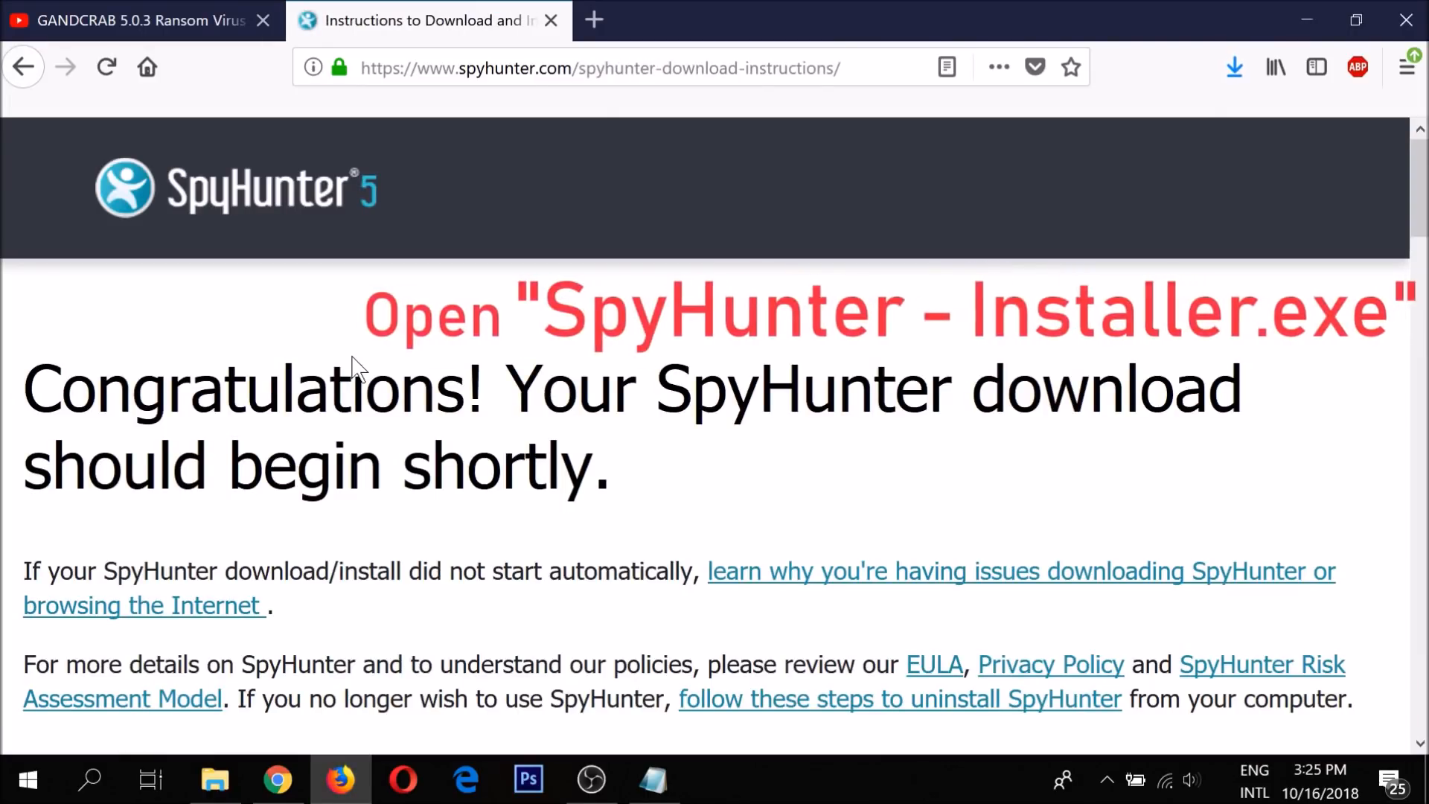
Launch the downloaded SpyHunter-Installer.exe and proceed to the EnigmaSoft Limited Installer's introduction
{"action": "left_click", "coordinate": [1235, 67]}
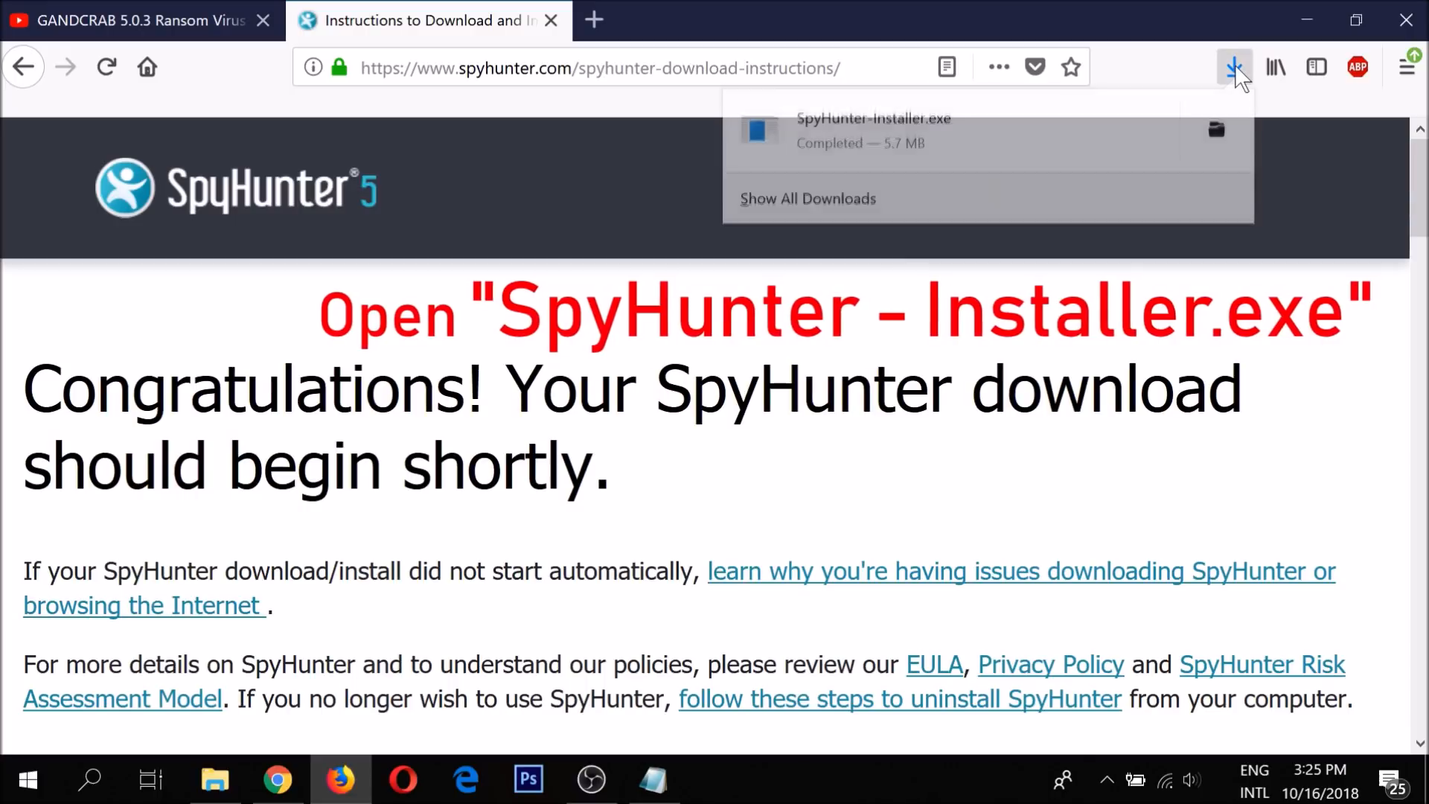
{"action": "left_click", "coordinate": [919, 145]}
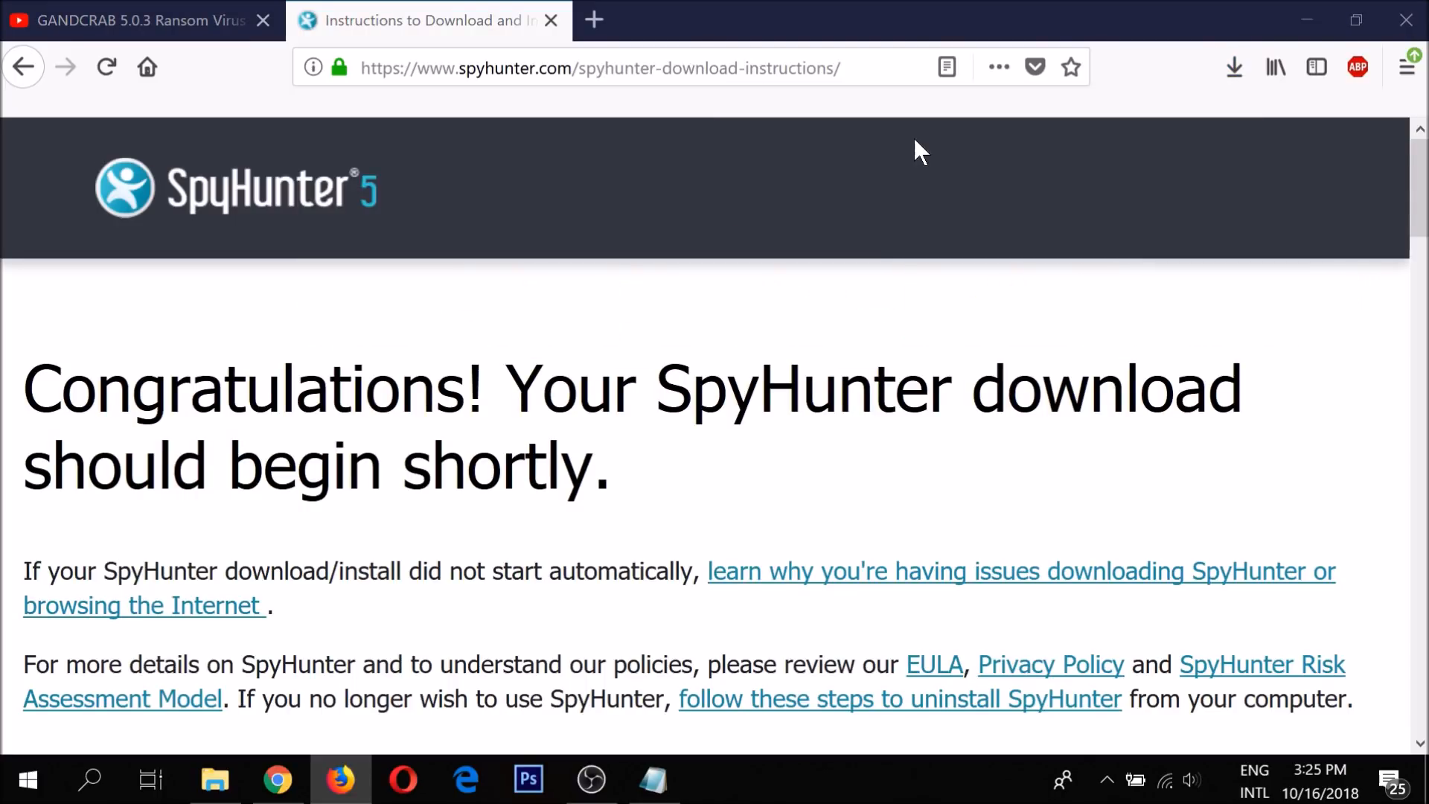
{"action": "left_click", "coordinate": [863, 528]}
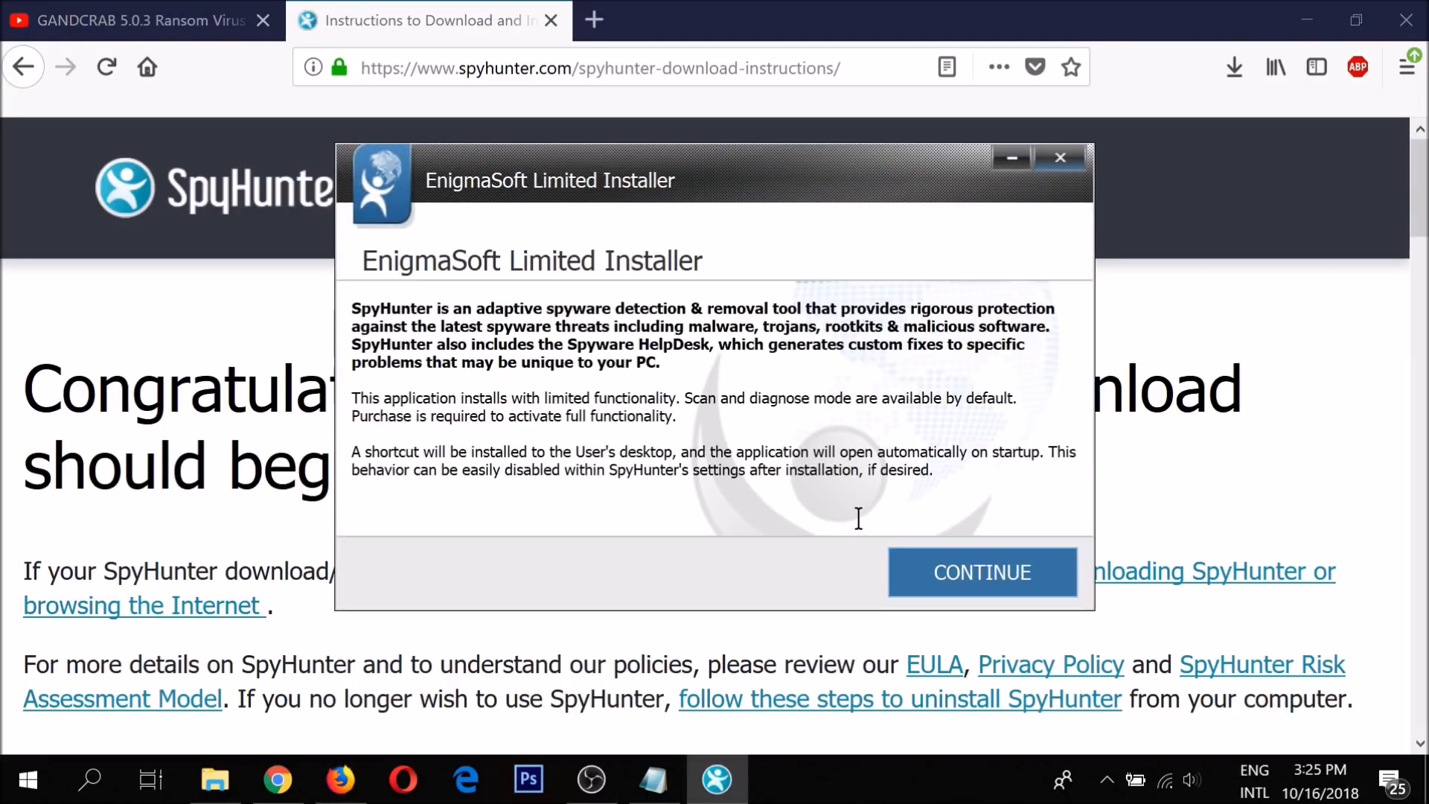
Accept the EULA and Privacy Policy, complete the SpyHunter 5 installation, and close Firefox
{"action": "left_click", "coordinate": [927, 567]}
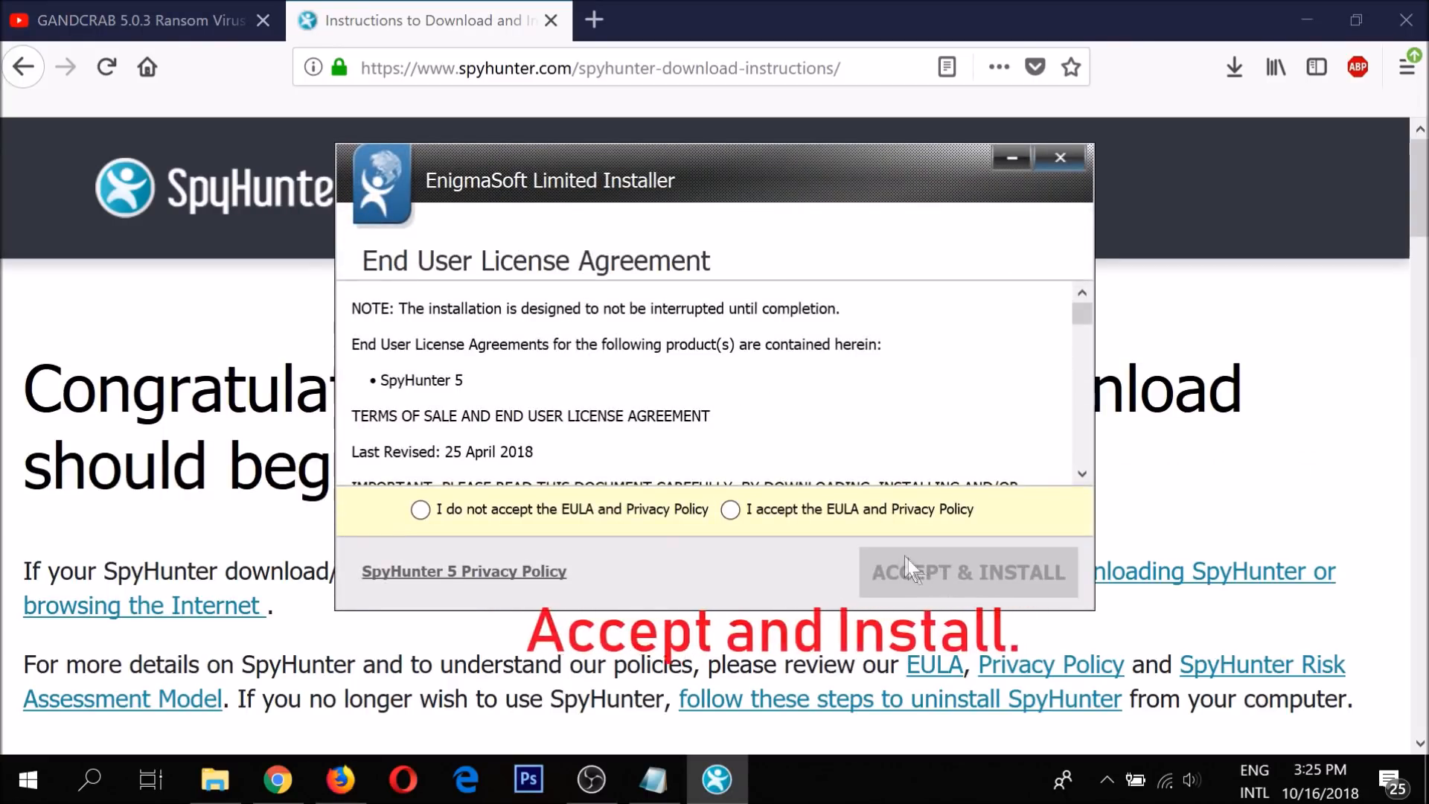
{"action": "left_click", "coordinate": [802, 512]}
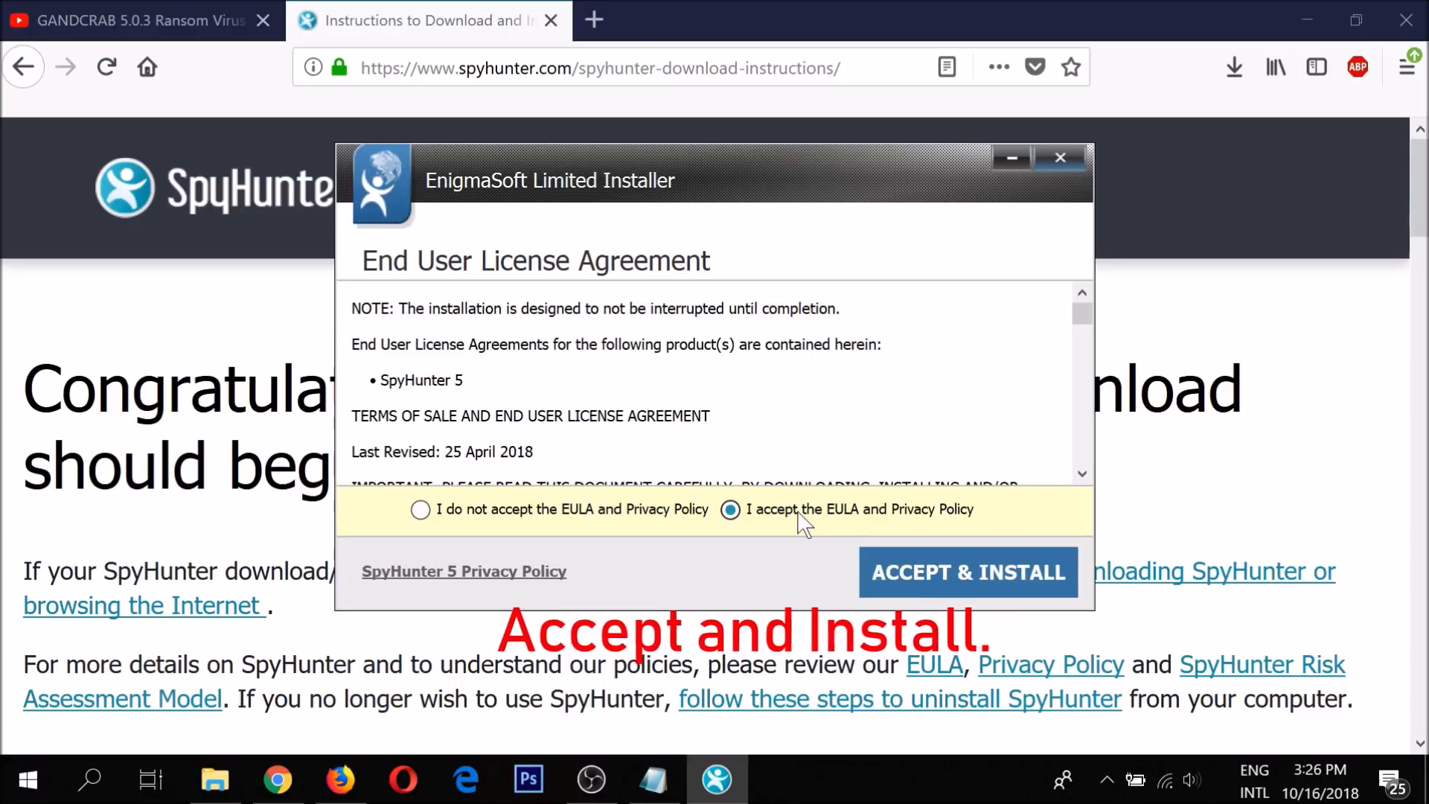
{"action": "left_click", "coordinate": [907, 563]}
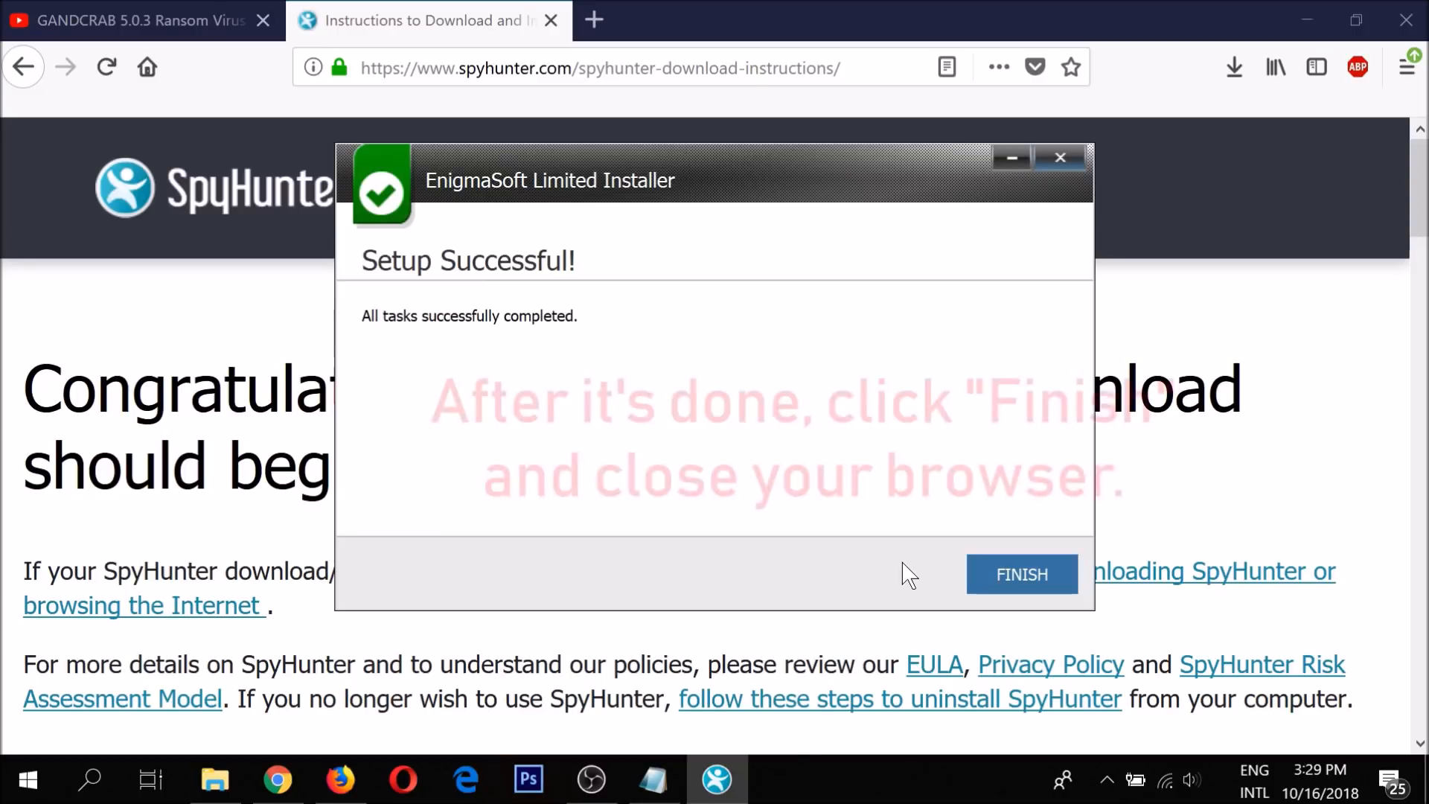
{"action": "left_click", "coordinate": [1020, 574]}
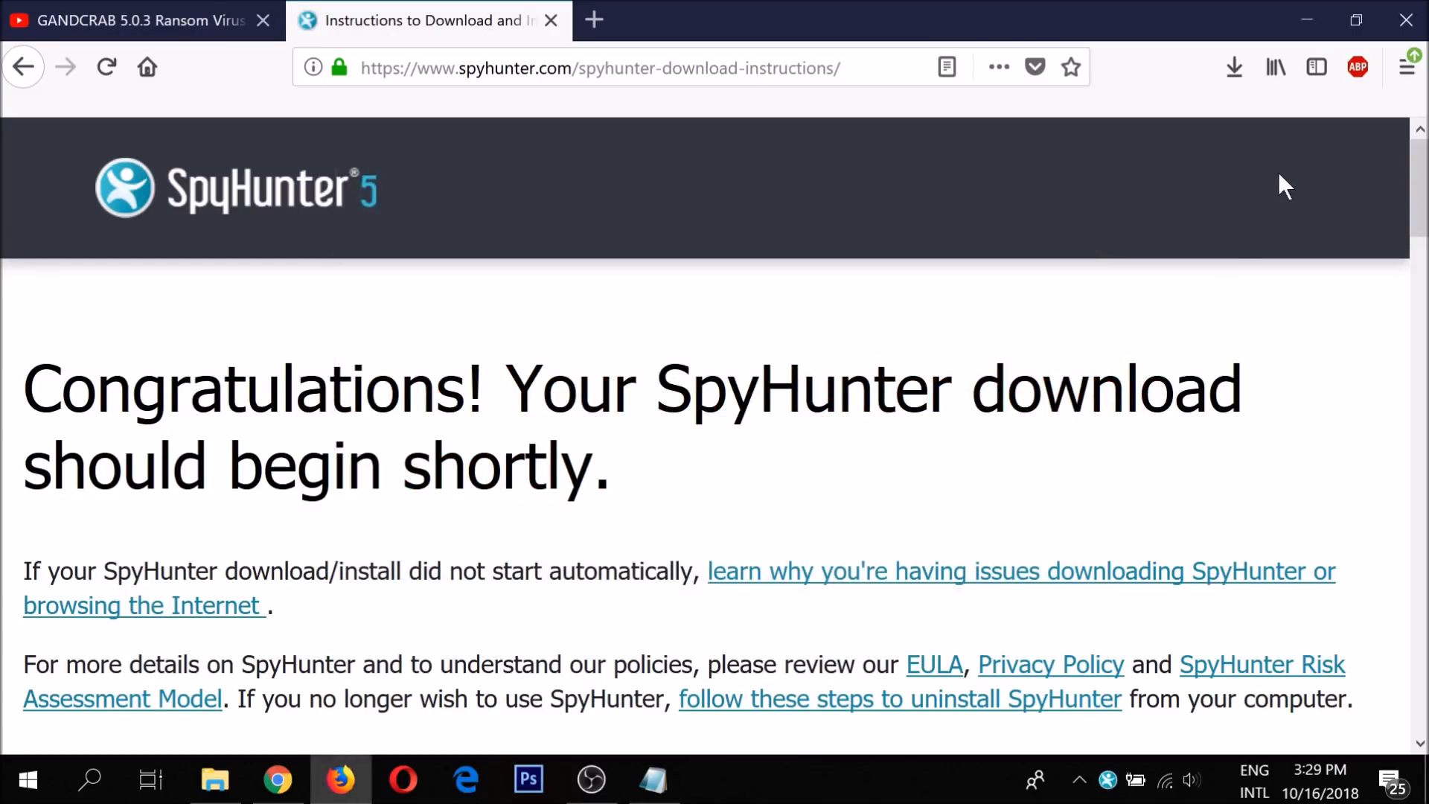
{"action": "left_click", "coordinate": [1406, 20]}
{"action": "left_click", "coordinate": [649, 437]}
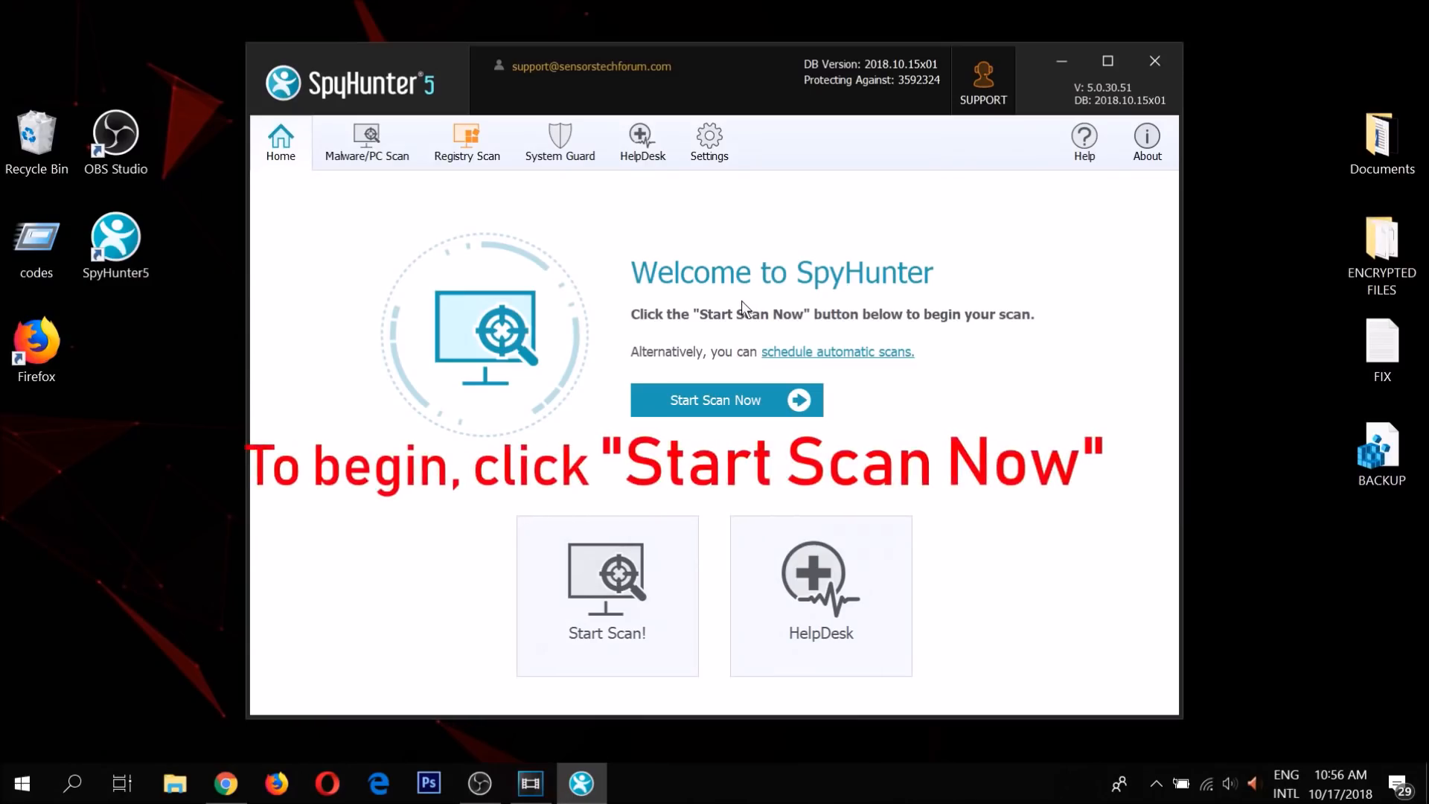
Scan the computer with SpyHunter 5 and remove the preselected malware objects, rebooting to complete the removal
{"action": "left_click", "coordinate": [728, 402]}
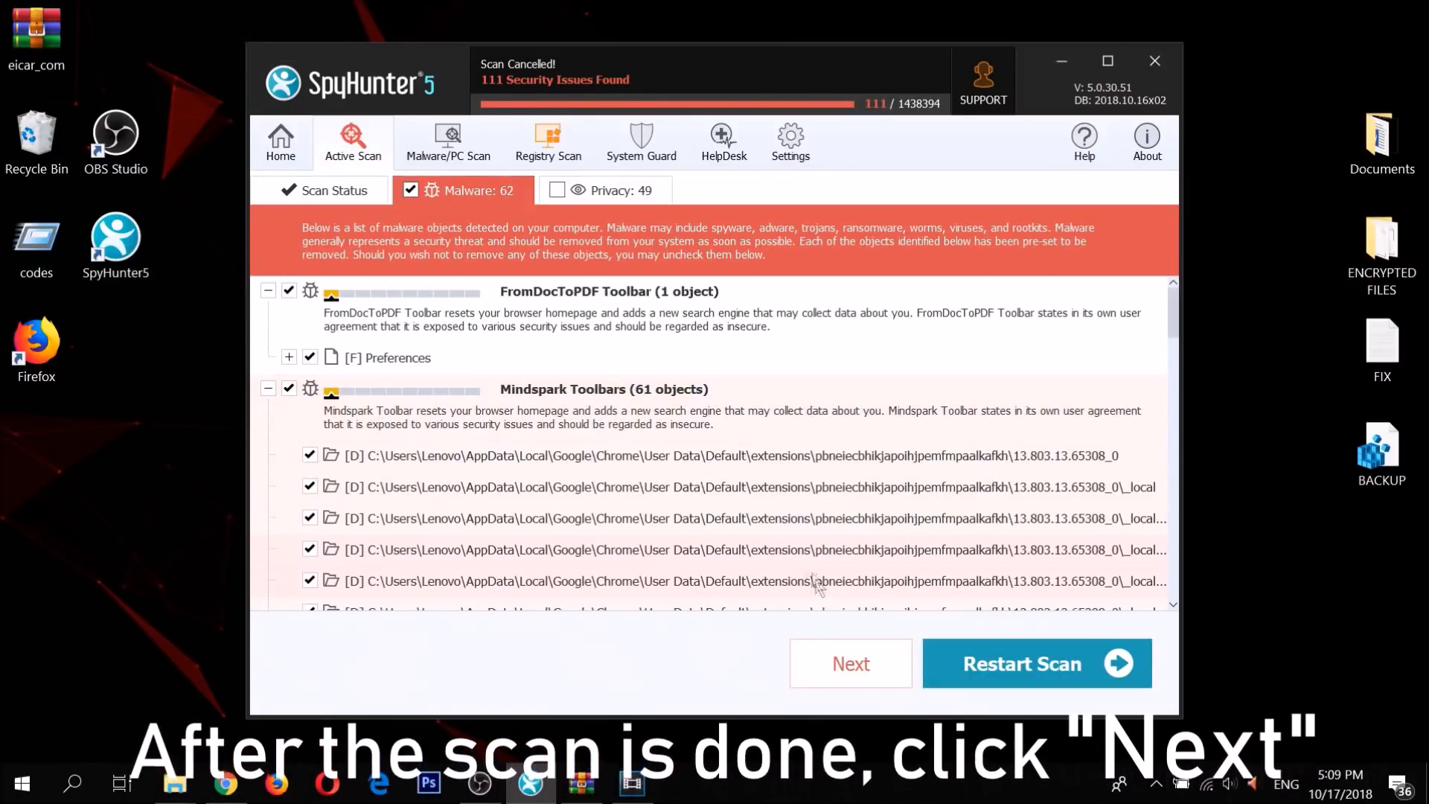
{"action": "left_click", "coordinate": [852, 659]}
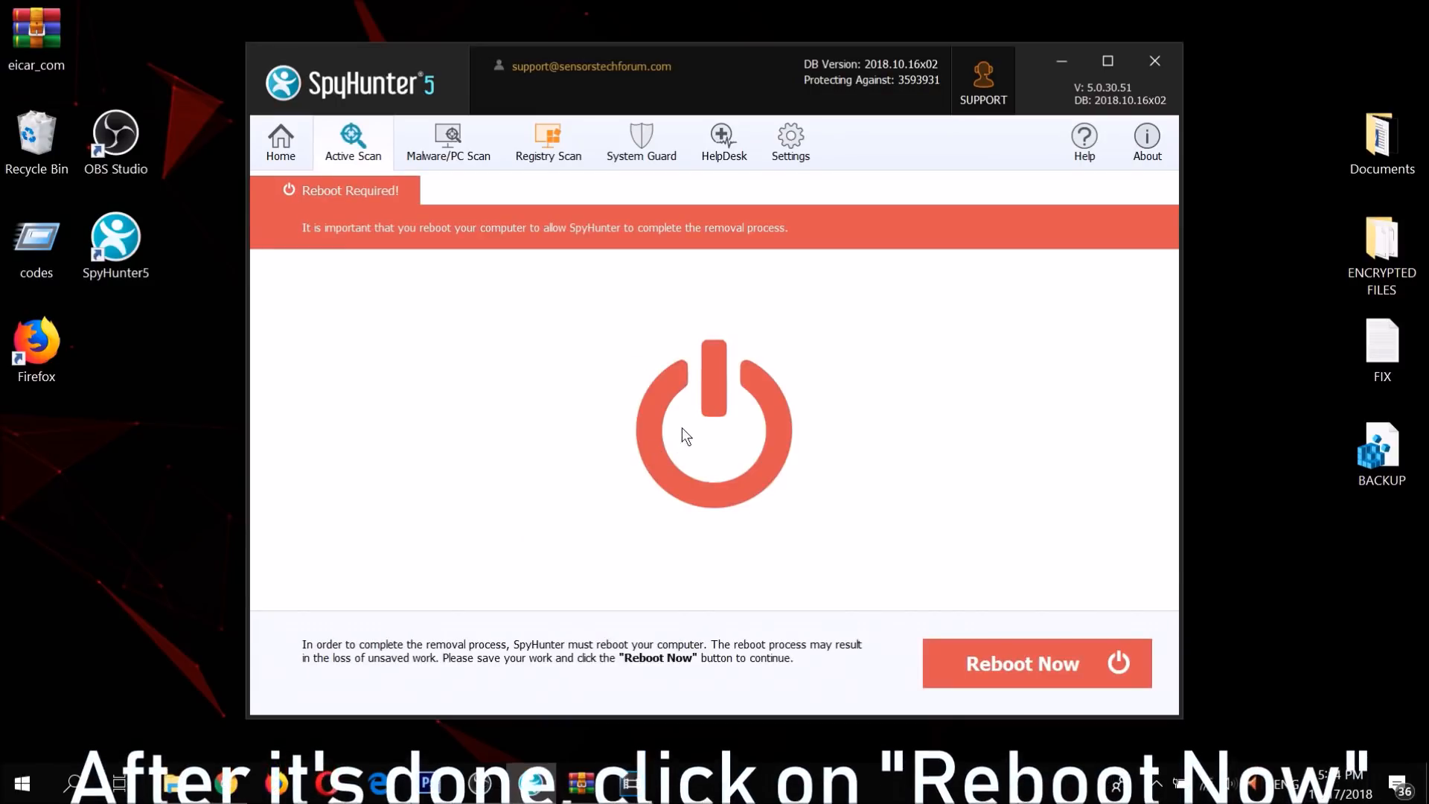
{"action": "left_click", "coordinate": [1030, 653]}
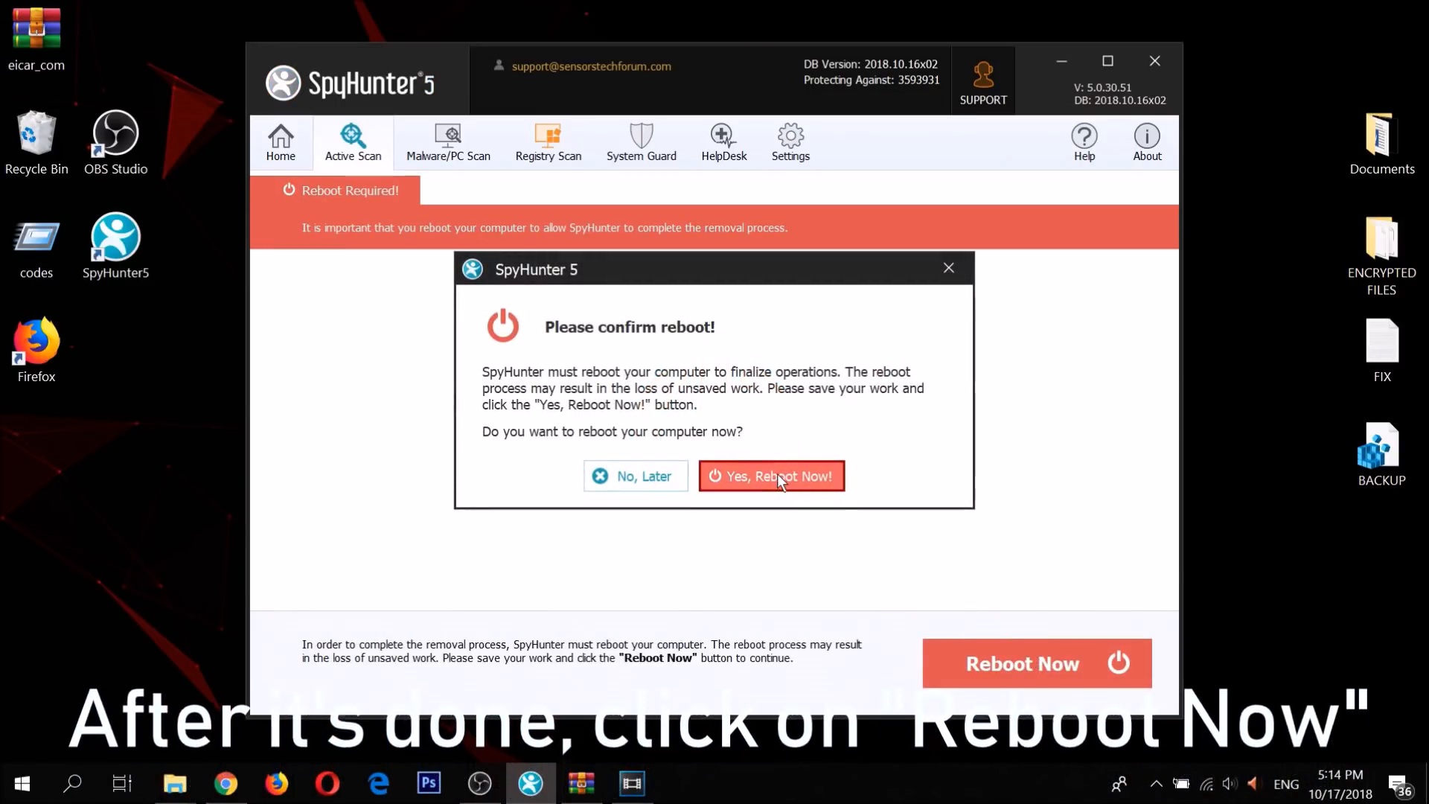